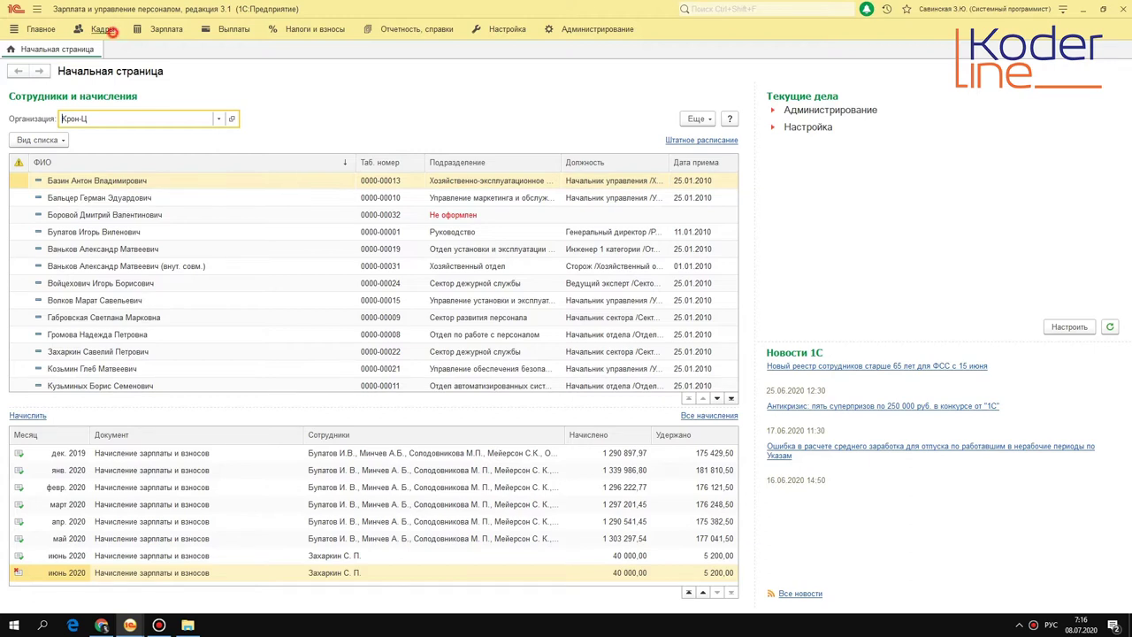
Step: Open the Отпуска document list from the Кадры section
{"action": "left_click", "coordinate": [109, 30]}
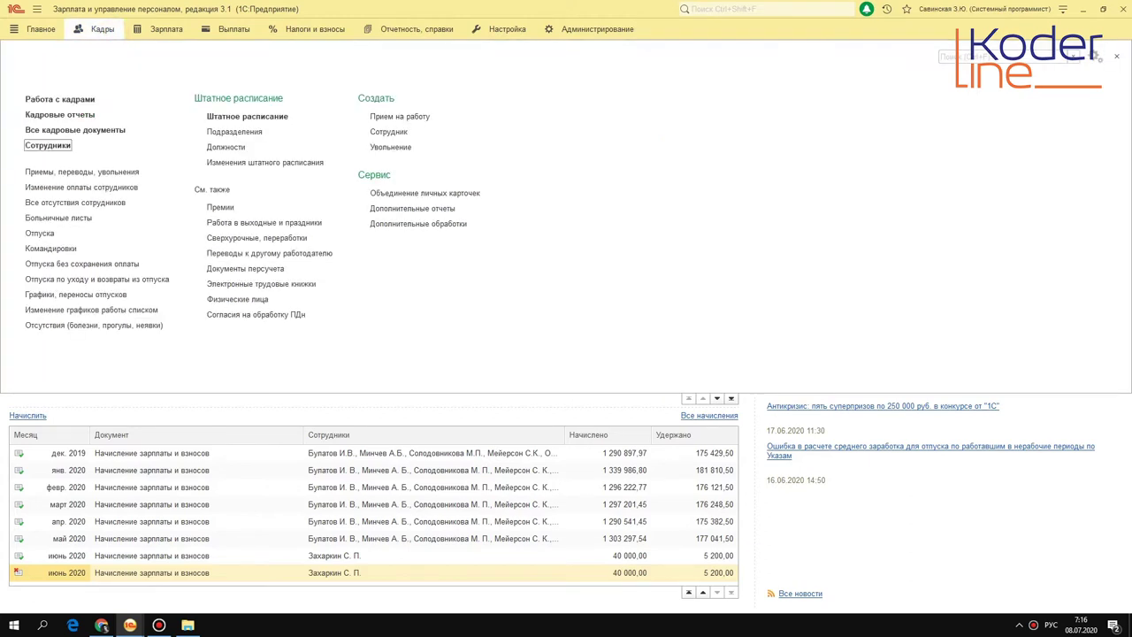
{"action": "left_click", "coordinate": [39, 232]}
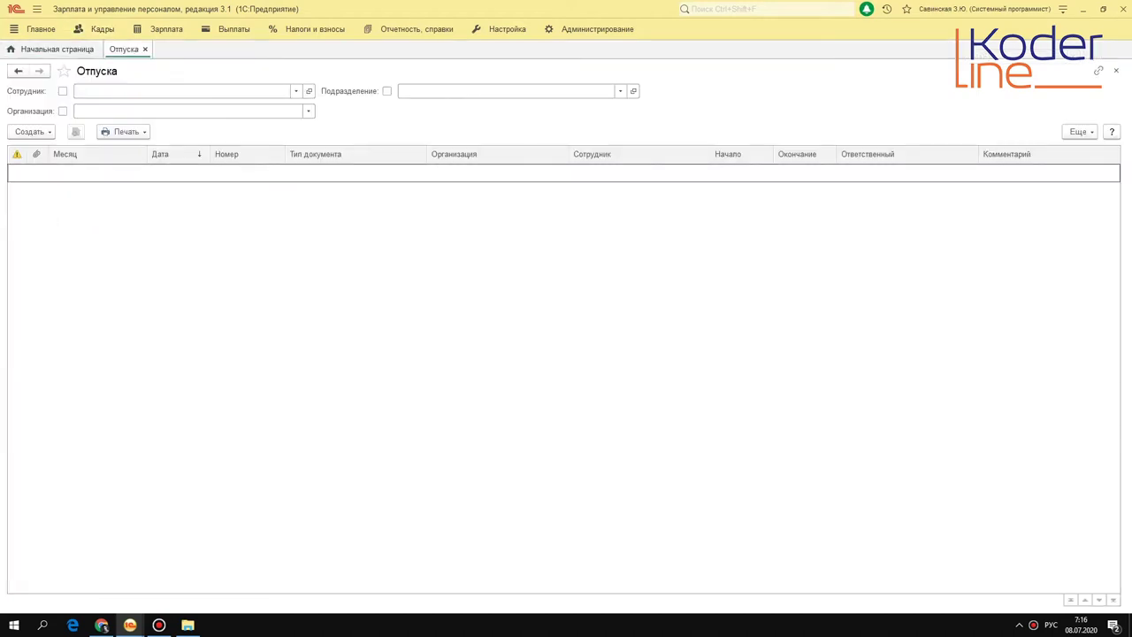
{"action": "left_click", "coordinate": [31, 131]}
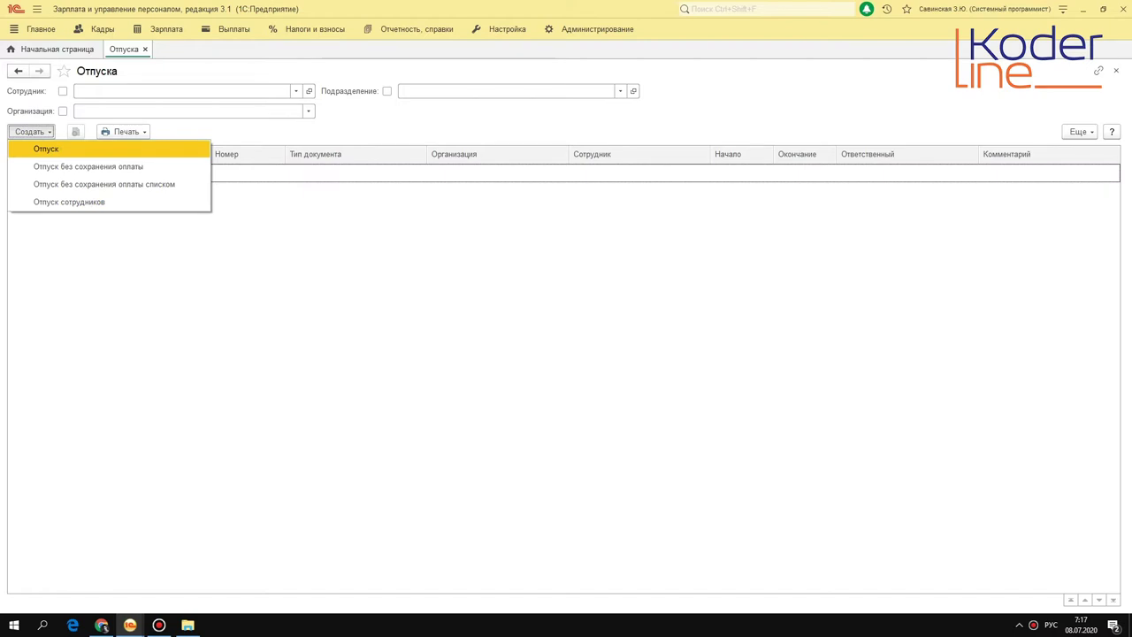
{"action": "left_click", "coordinate": [109, 147]}
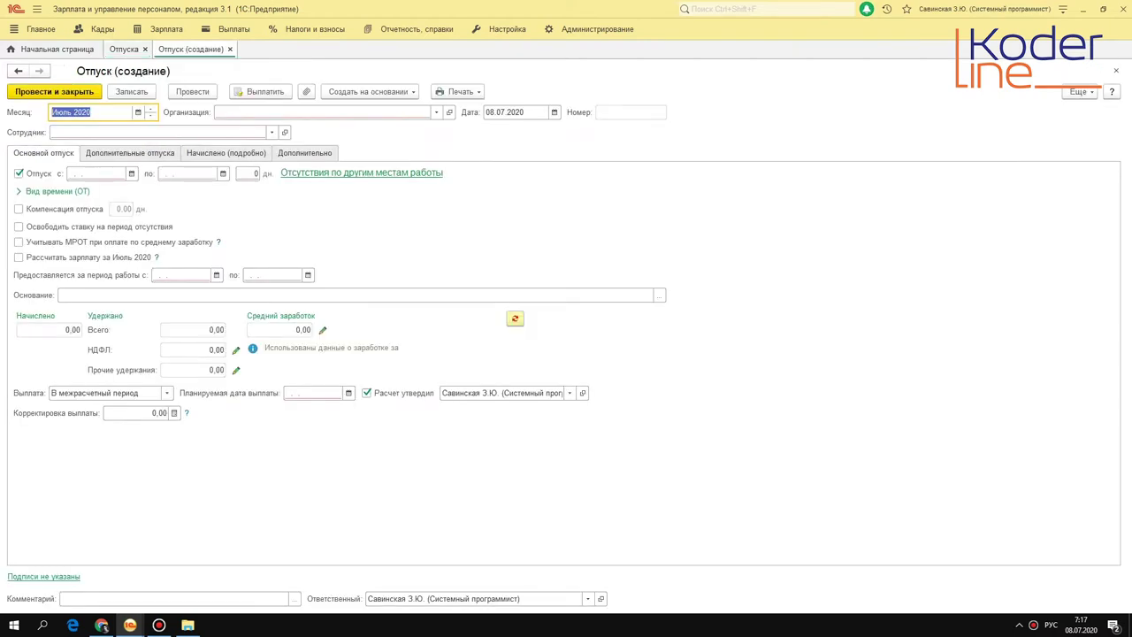
{"action": "key", "text": "Escape"}
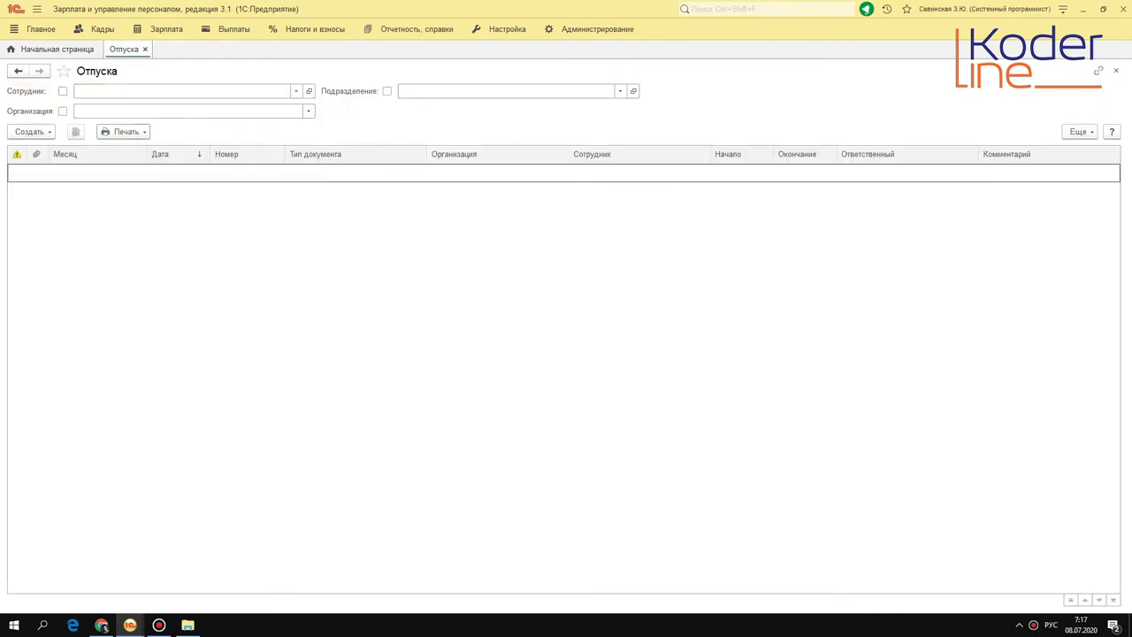
Step: Create an Отпуск сотрудников document and set its organization to Крон-Ц
{"action": "left_click", "coordinate": [29, 131]}
{"action": "left_click", "coordinate": [69, 199]}
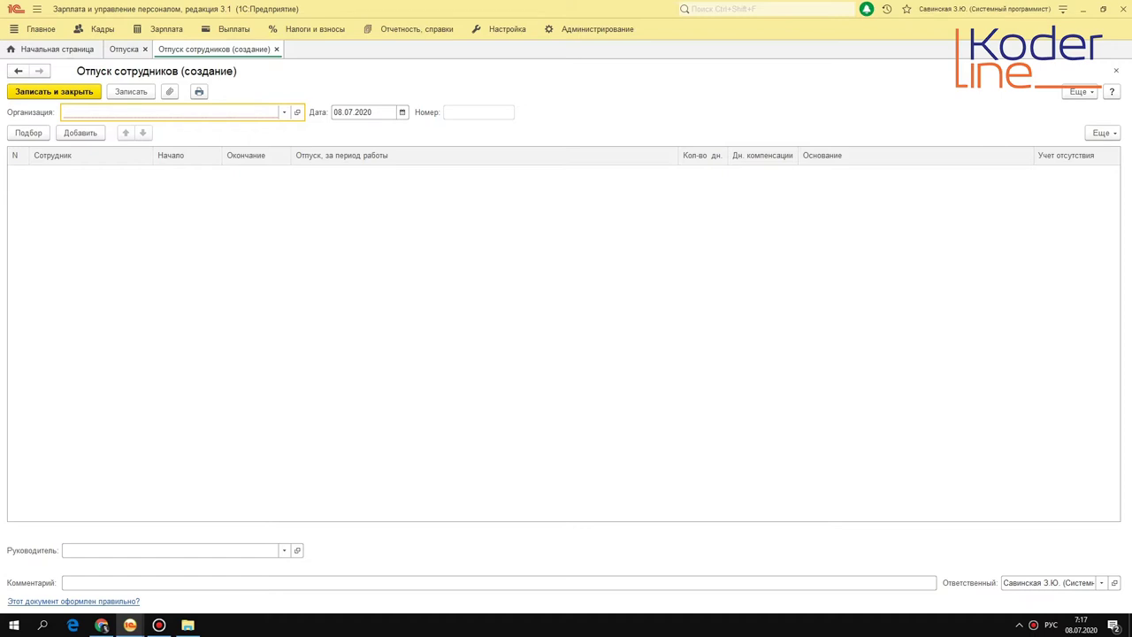
{"action": "left_click", "coordinate": [137, 113]}
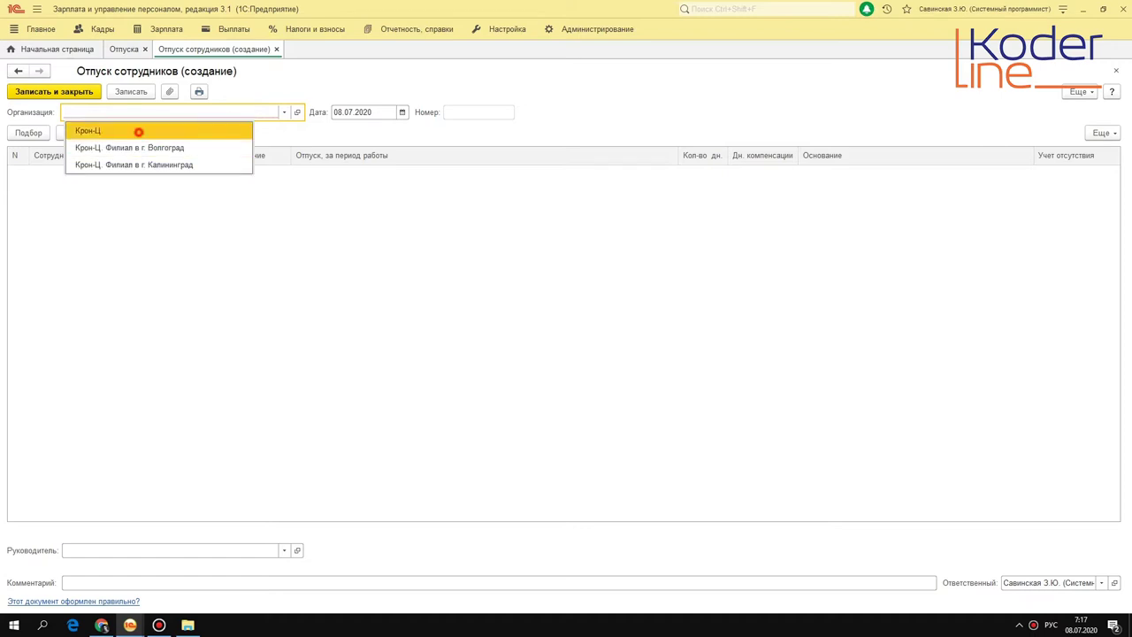
{"action": "left_click", "coordinate": [138, 131]}
Step: Add the second and third listed employees to the group vacation document and close it without saving
{"action": "left_click", "coordinate": [27, 132]}
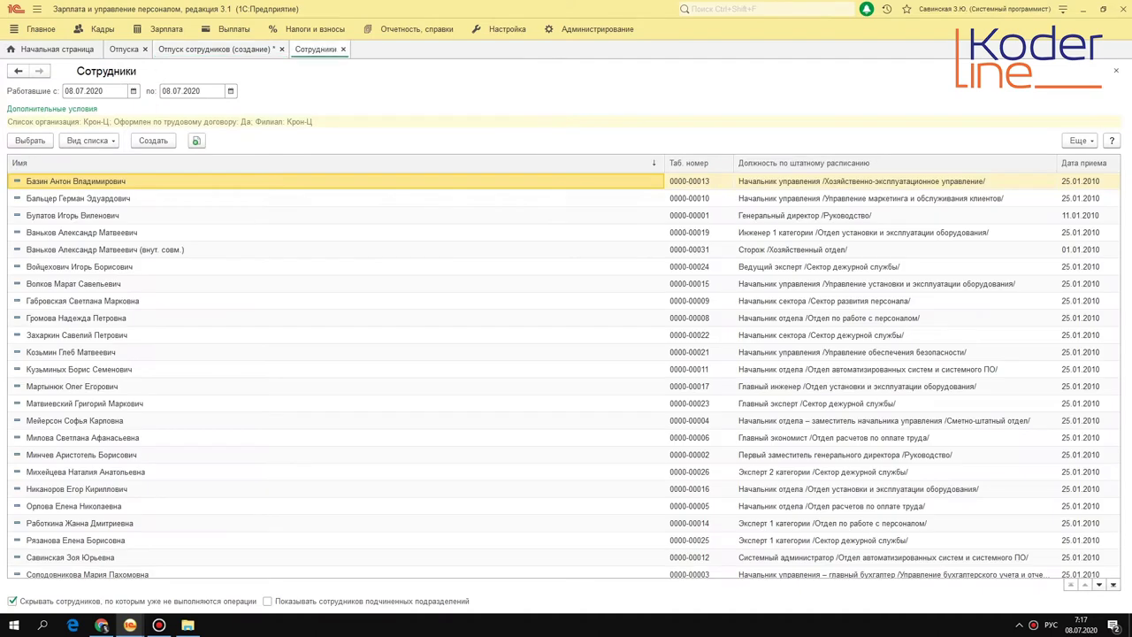
{"action": "double_click", "coordinate": [109, 199]}
{"action": "double_click", "coordinate": [107, 215]}
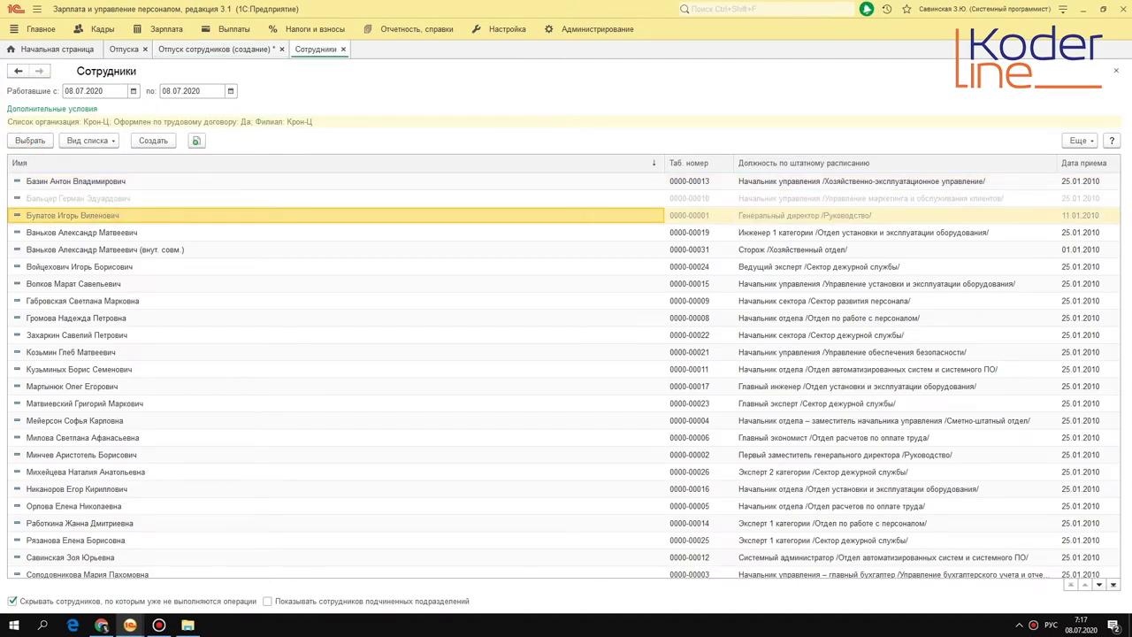
{"action": "key", "text": "Escape"}
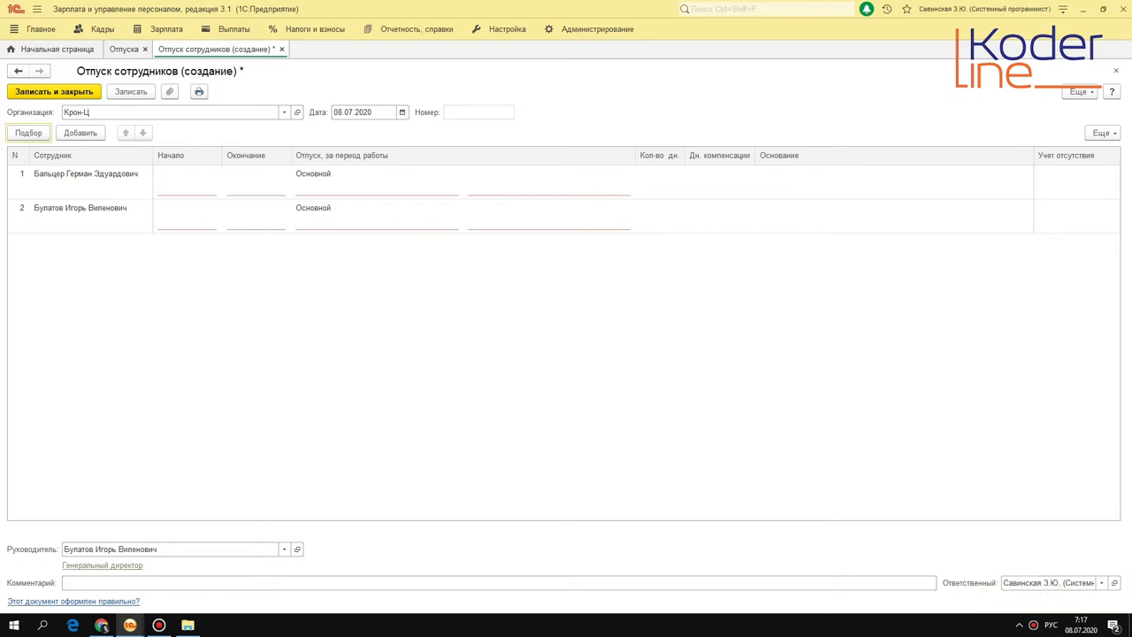
{"action": "key", "text": "Escape"}
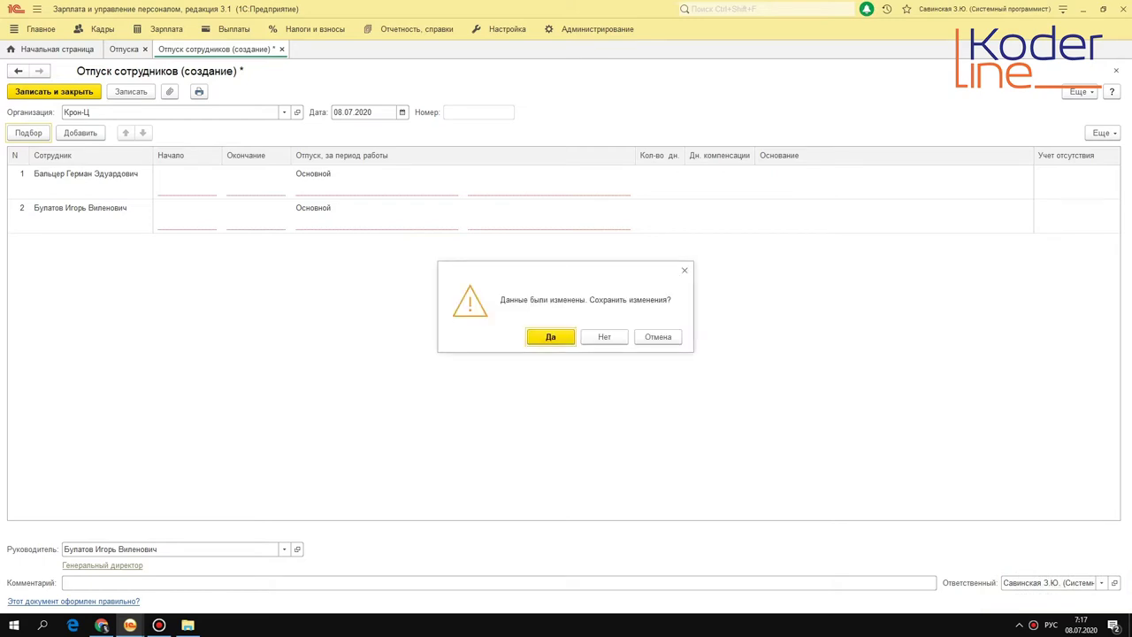
{"action": "left_click", "coordinate": [604, 336]}
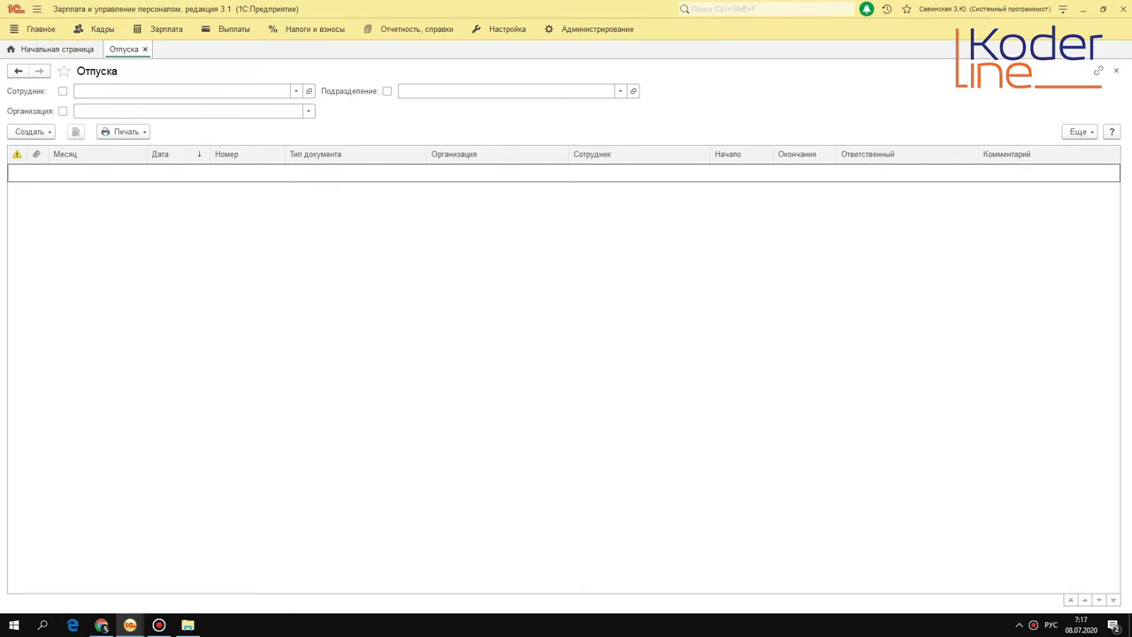
Step: Start an Отпуск document for the second employee in the Сотрудники list and close it unsaved
{"action": "left_click", "coordinate": [101, 29]}
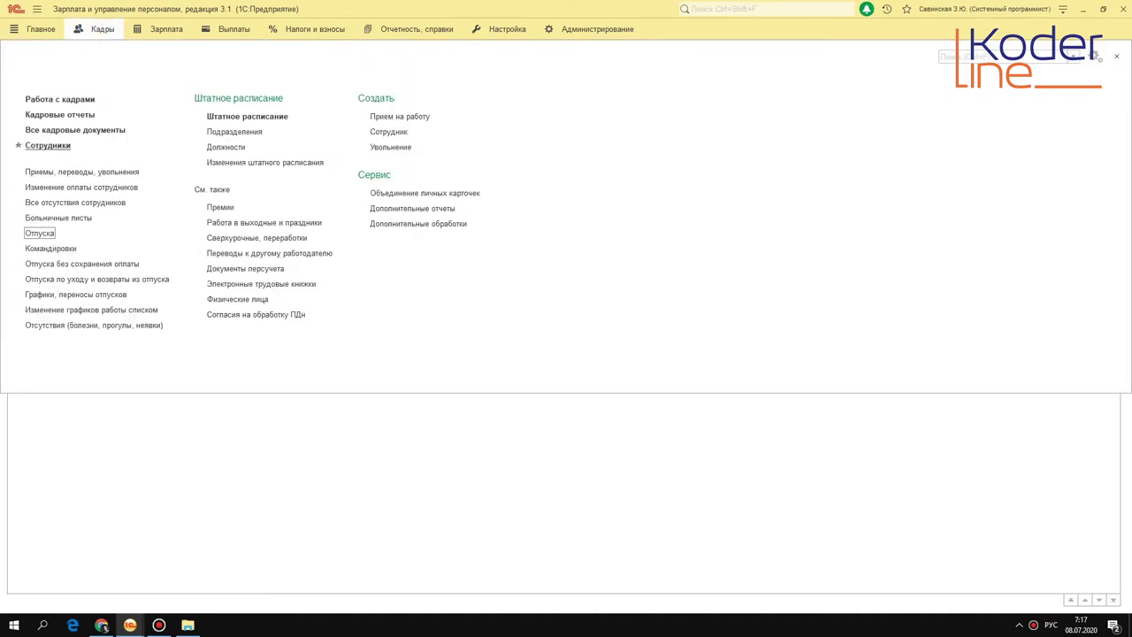
{"action": "left_click", "coordinate": [48, 146]}
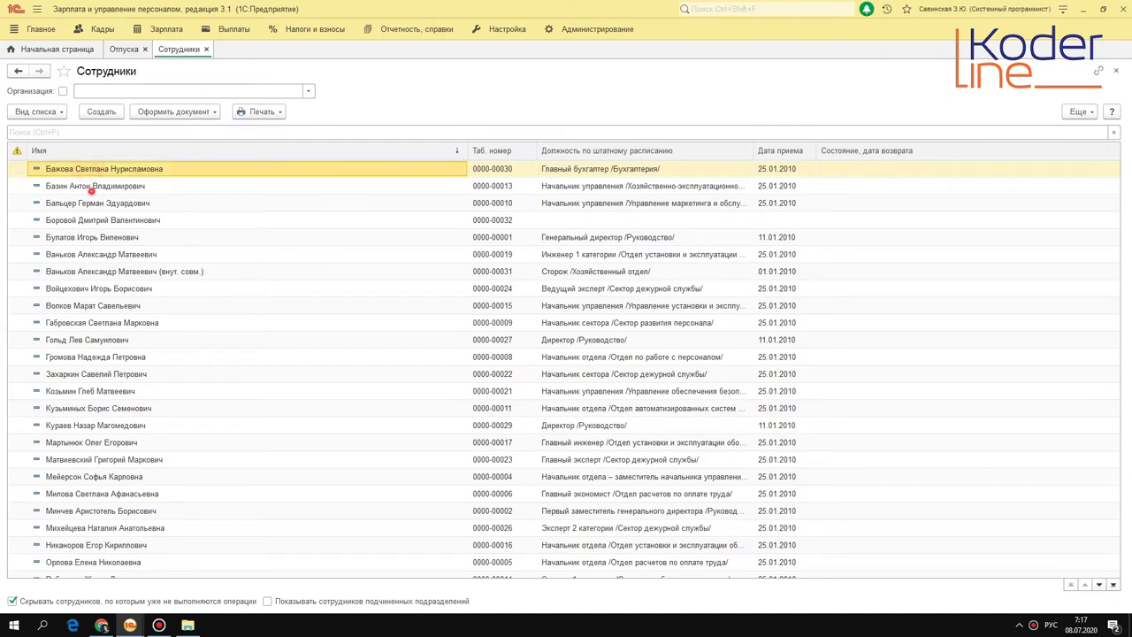
{"action": "left_click", "coordinate": [93, 188]}
{"action": "left_click", "coordinate": [174, 112]}
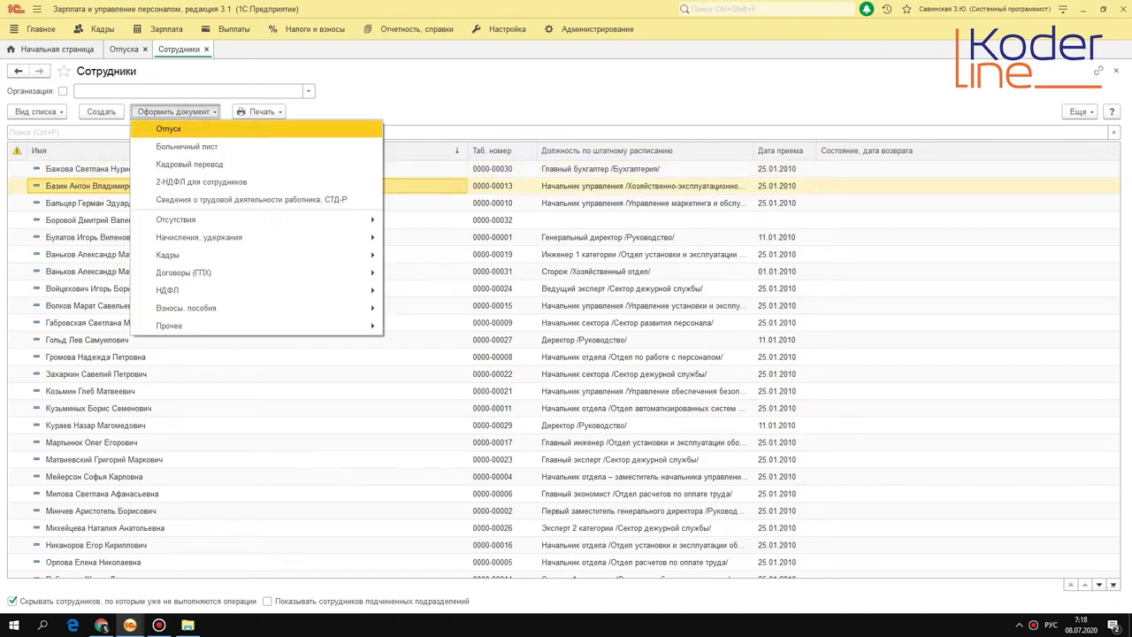
{"action": "left_click", "coordinate": [196, 132]}
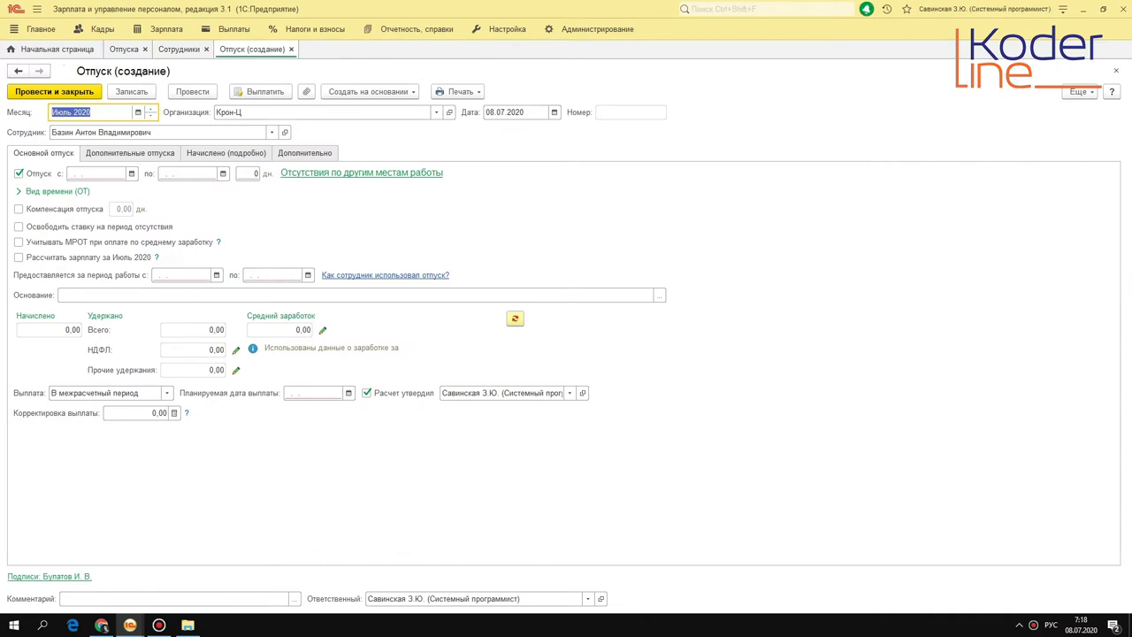
{"action": "key", "text": "Tab"}
{"action": "left_click", "coordinate": [182, 131]}
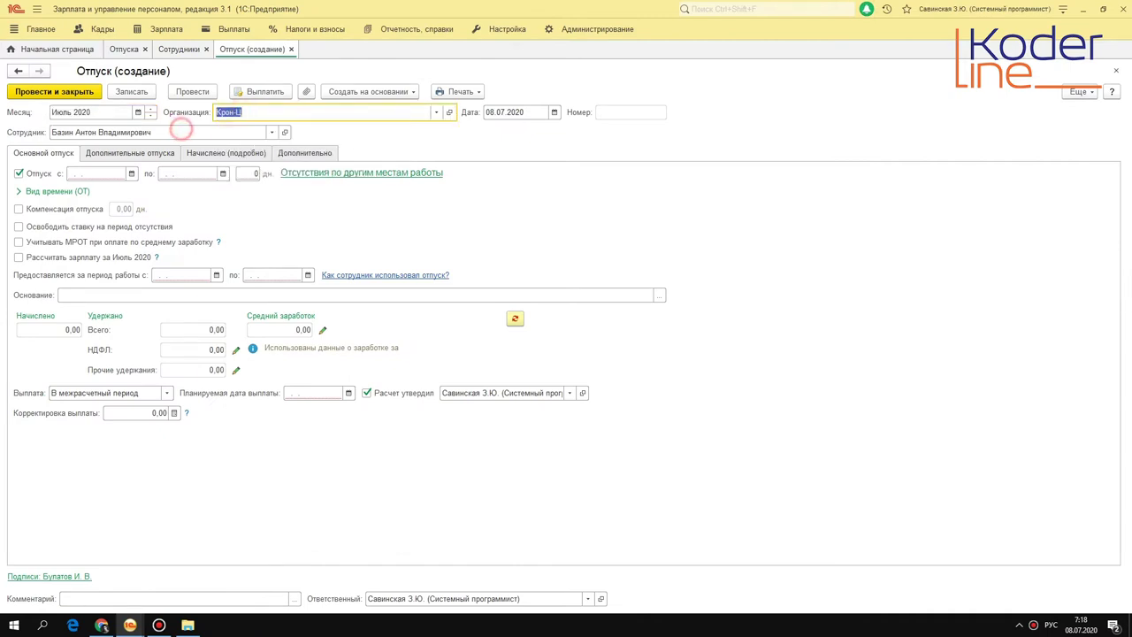
{"action": "key", "text": "F4"}
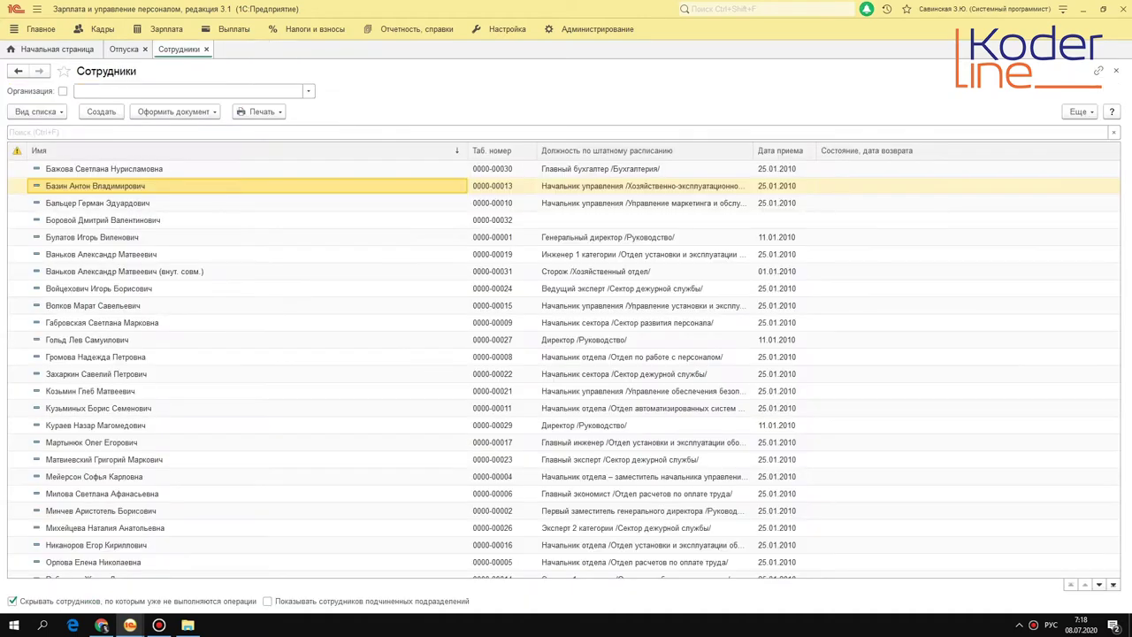
Step: Start an Отпуск document from the same employee's card and close it together with the card and employee list
{"action": "left_click", "coordinate": [157, 183]}
{"action": "key", "text": "Return"}
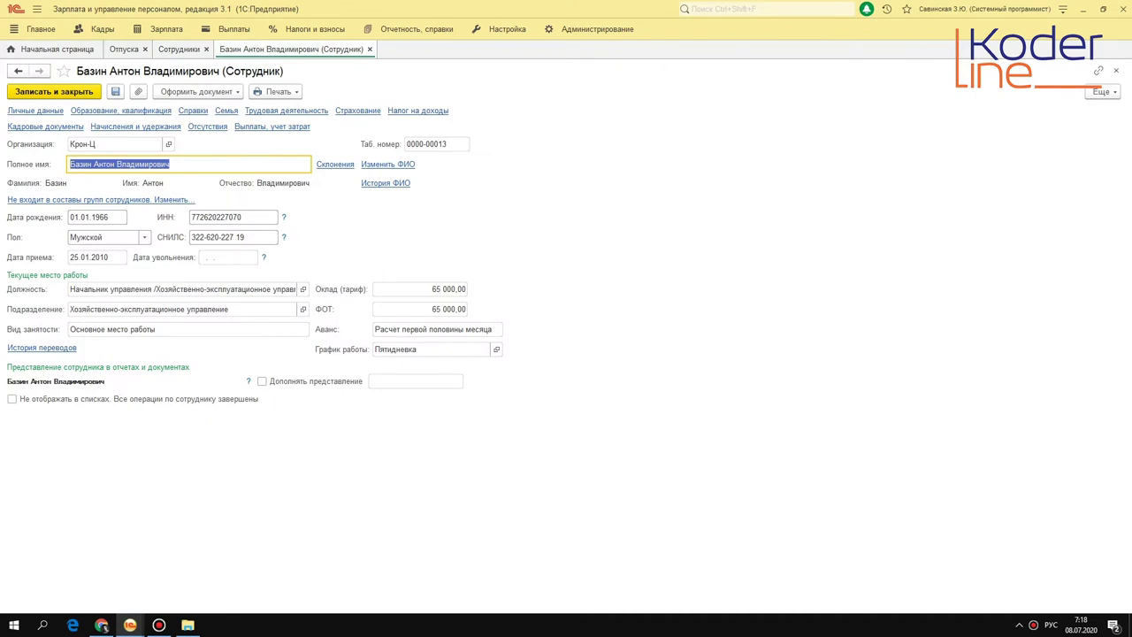
{"action": "left_click", "coordinate": [197, 91]}
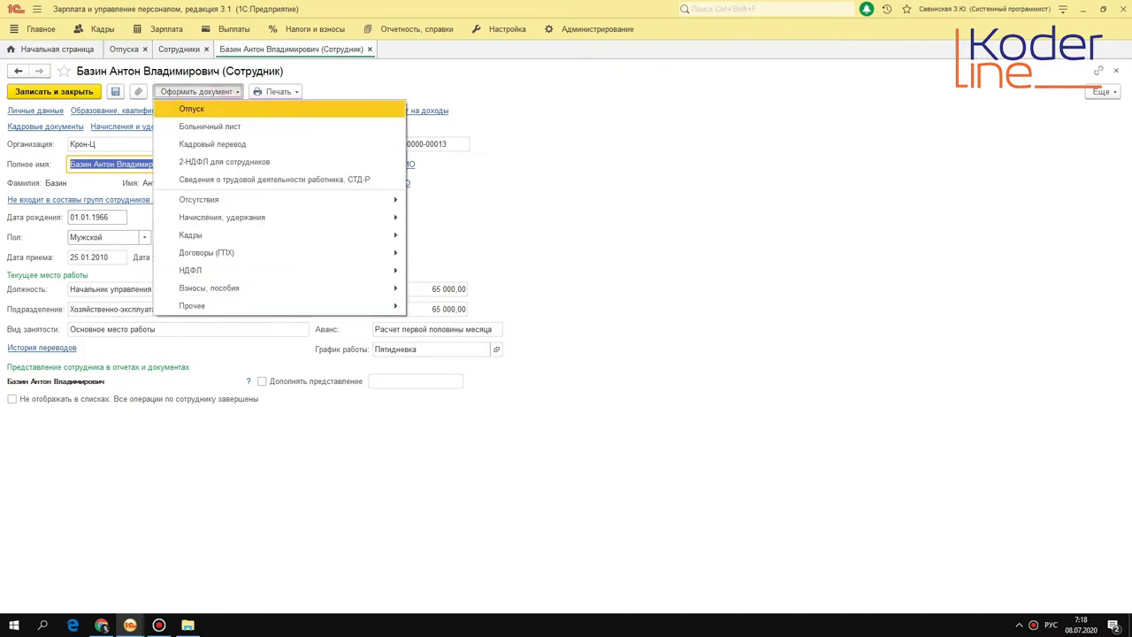
{"action": "left_click", "coordinate": [223, 110]}
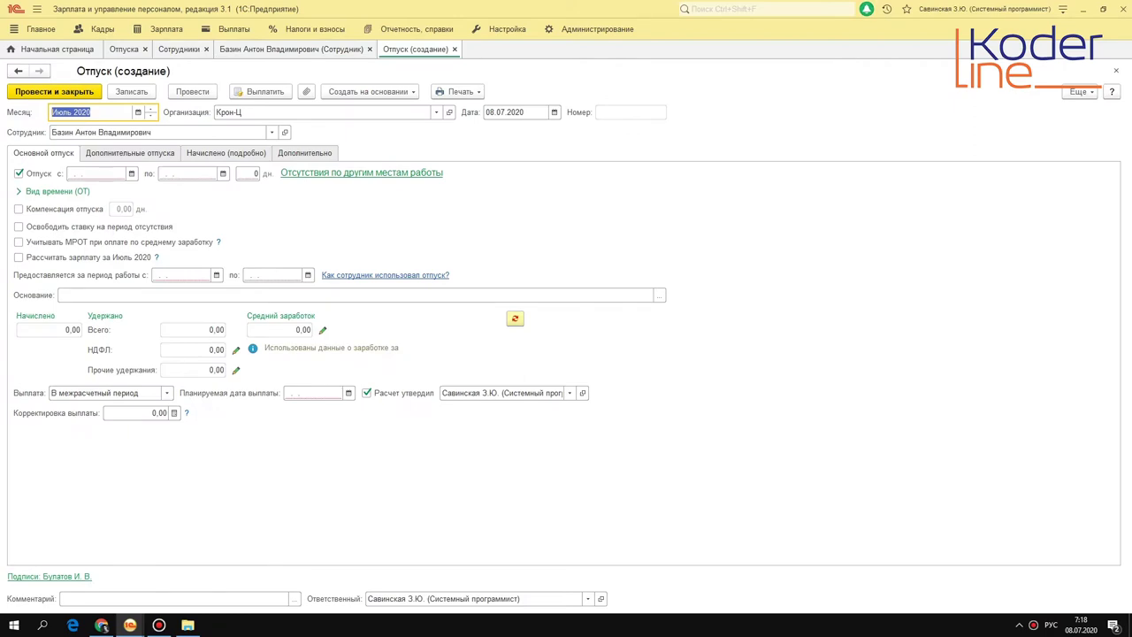
{"action": "key", "text": "Escape"}
{"action": "key", "text": "Escape"}
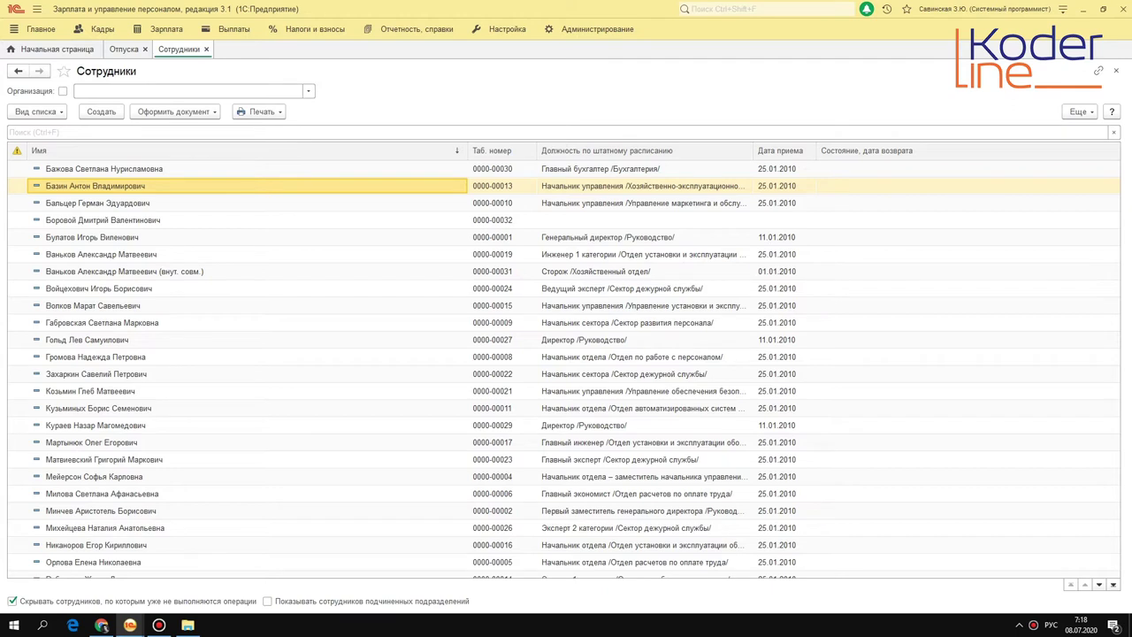
{"action": "key", "text": "Escape"}
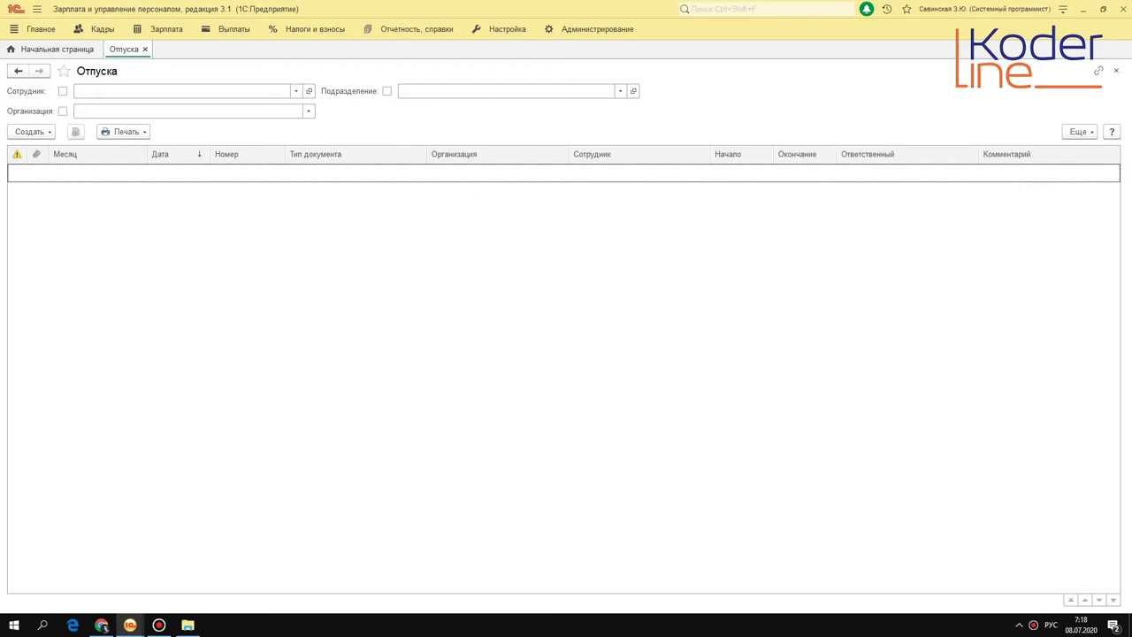
Step: Create a new Отпуск document and set its organization to Крон-Ц
{"action": "left_click", "coordinate": [42, 130]}
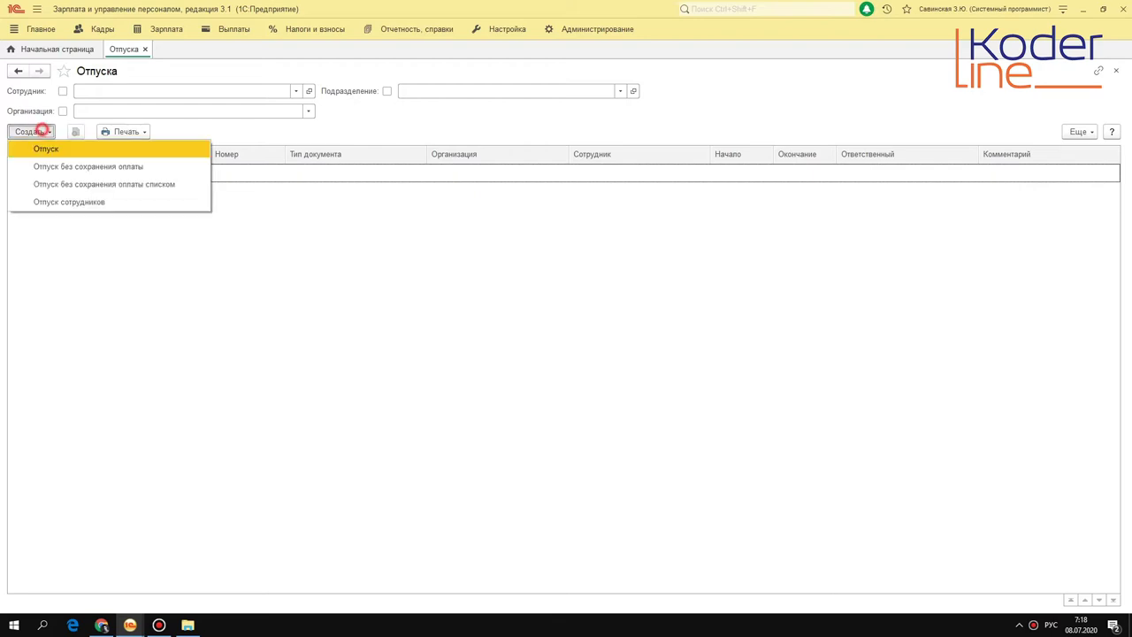
{"action": "left_click", "coordinate": [68, 147]}
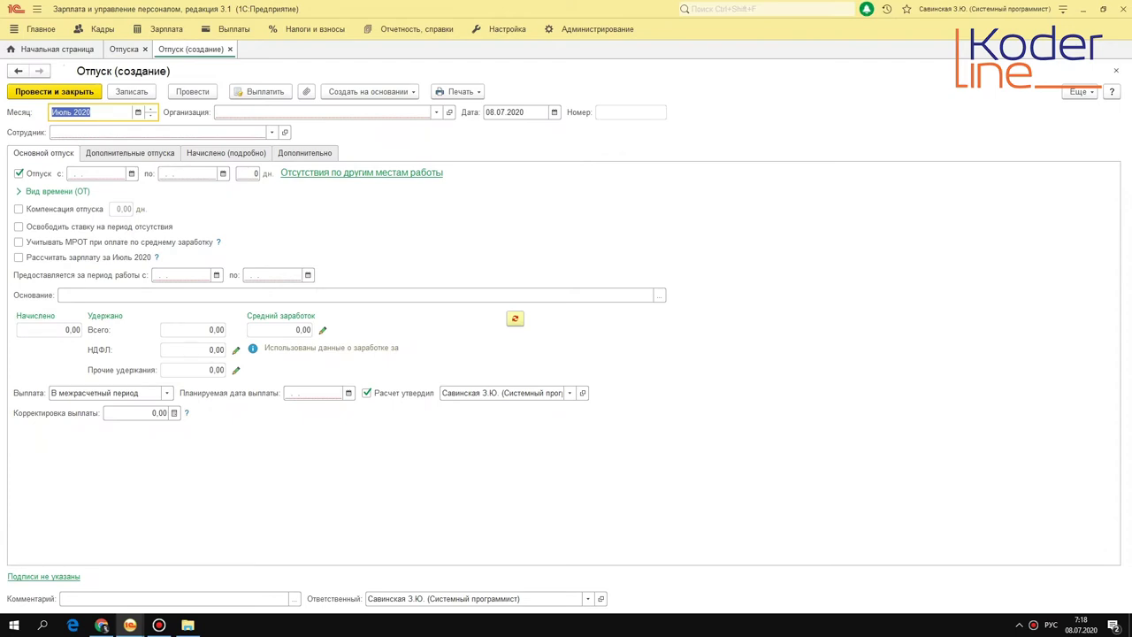
{"action": "left_click", "coordinate": [505, 111]}
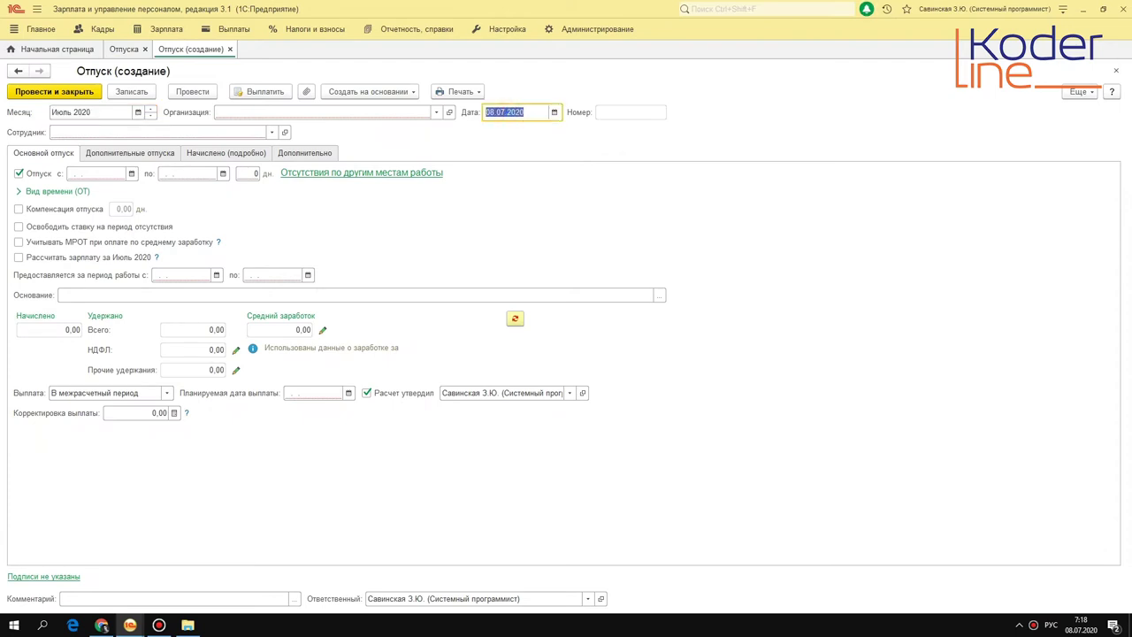
{"action": "left_click", "coordinate": [318, 112]}
{"action": "left_click", "coordinate": [316, 133]}
Step: Open the full employee selection list for the Сотрудник field and check its employment period filter
{"action": "left_click", "coordinate": [255, 132]}
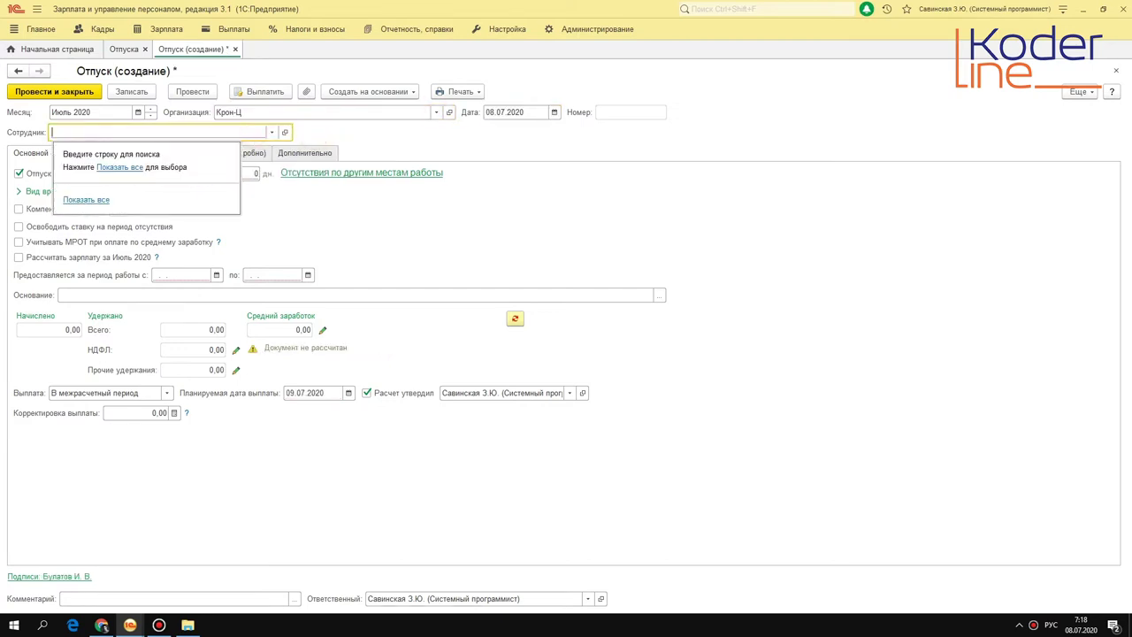
{"action": "key", "text": "F4"}
{"action": "left_click", "coordinate": [439, 240]}
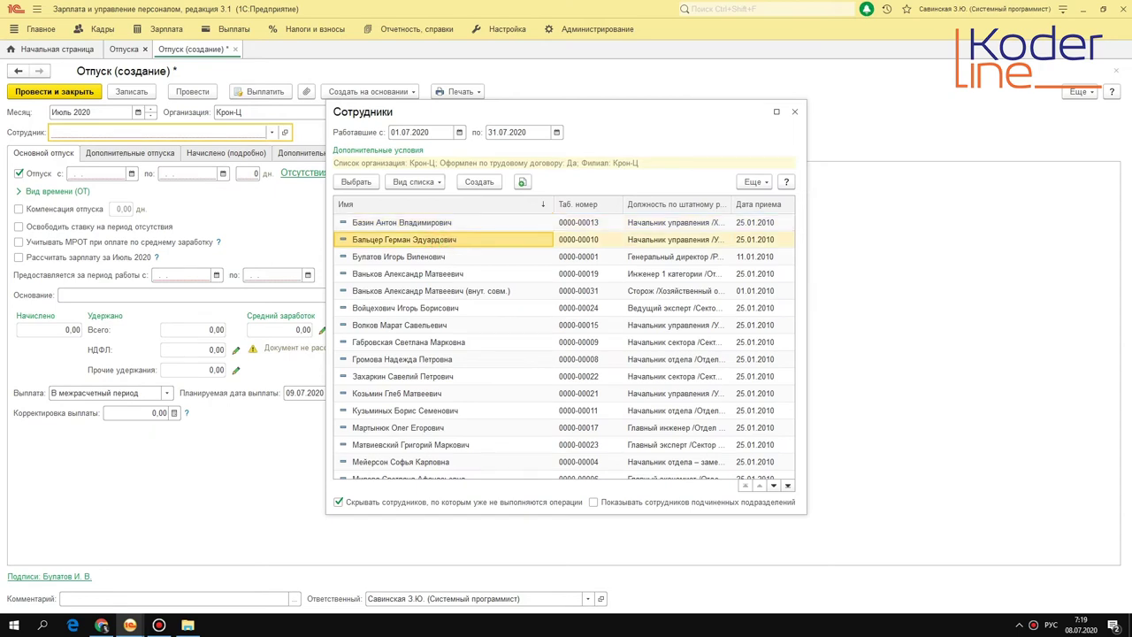
{"action": "left_click", "coordinate": [430, 133]}
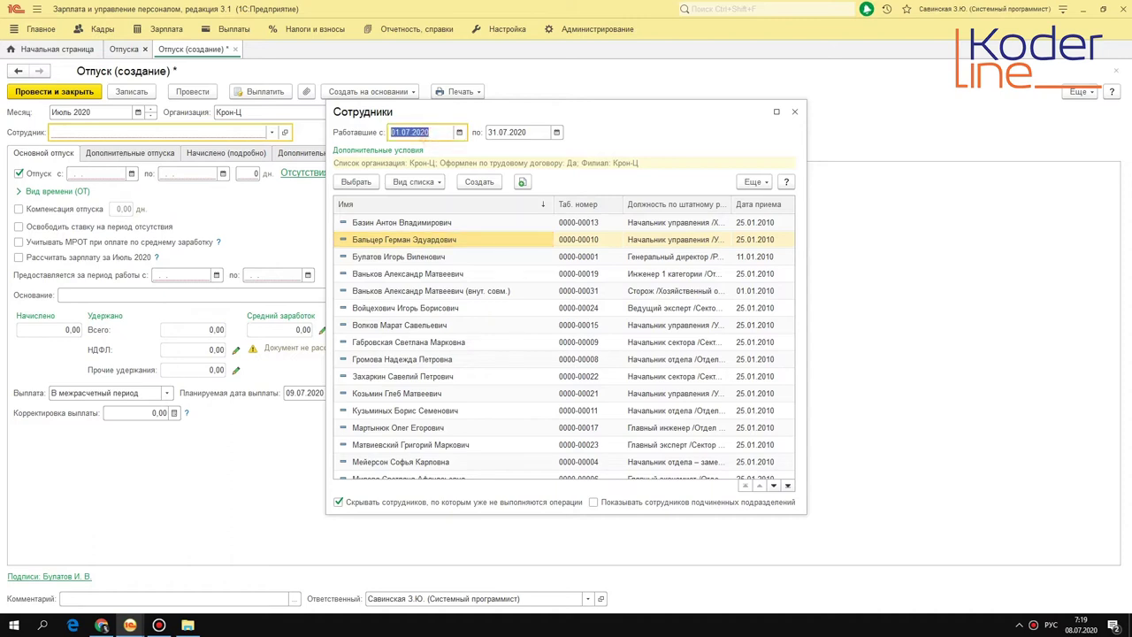
{"action": "key", "text": "Tab"}
{"action": "key", "text": "shift+Tab"}
Step: View the employee selection list by departments and by groups, and return it to all employees
{"action": "left_click", "coordinate": [435, 181]}
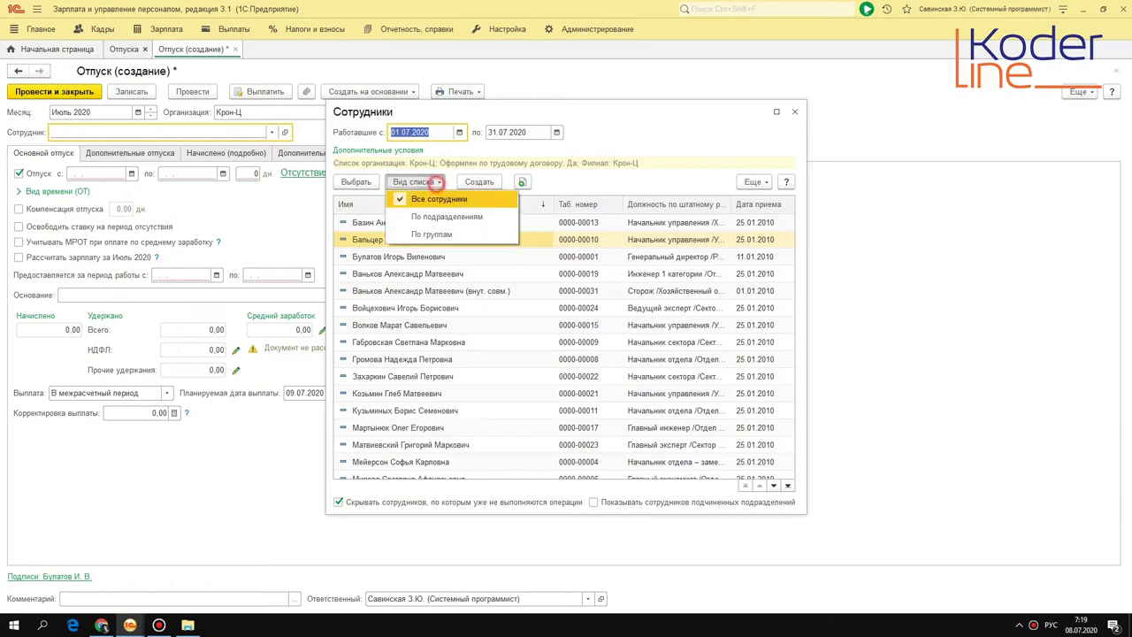
{"action": "left_click", "coordinate": [447, 215]}
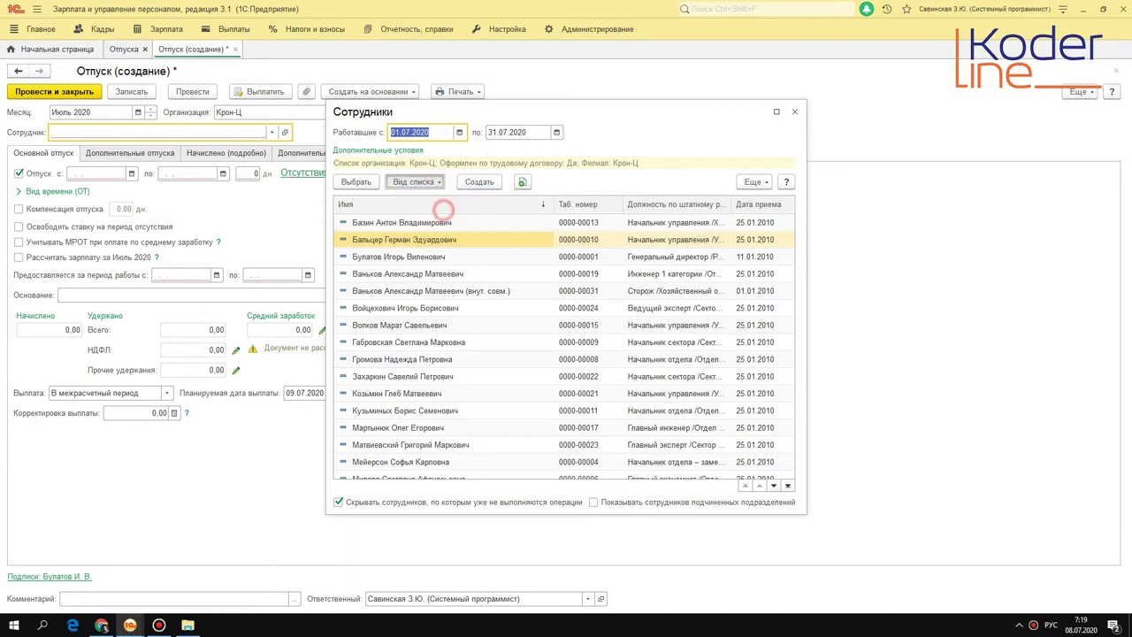
{"action": "left_click", "coordinate": [336, 173]}
{"action": "left_click", "coordinate": [354, 226]}
{"action": "left_click", "coordinate": [336, 173]}
{"action": "left_click", "coordinate": [363, 190]}
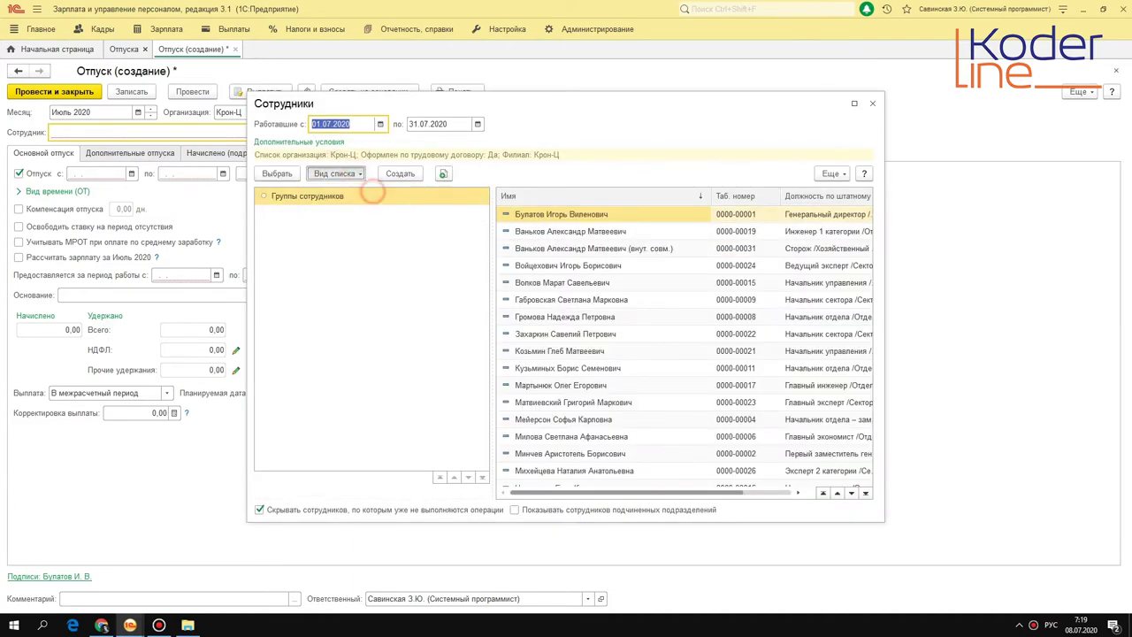
Step: Choose the first listed employee for the vacation document
{"action": "left_click", "coordinate": [356, 231]}
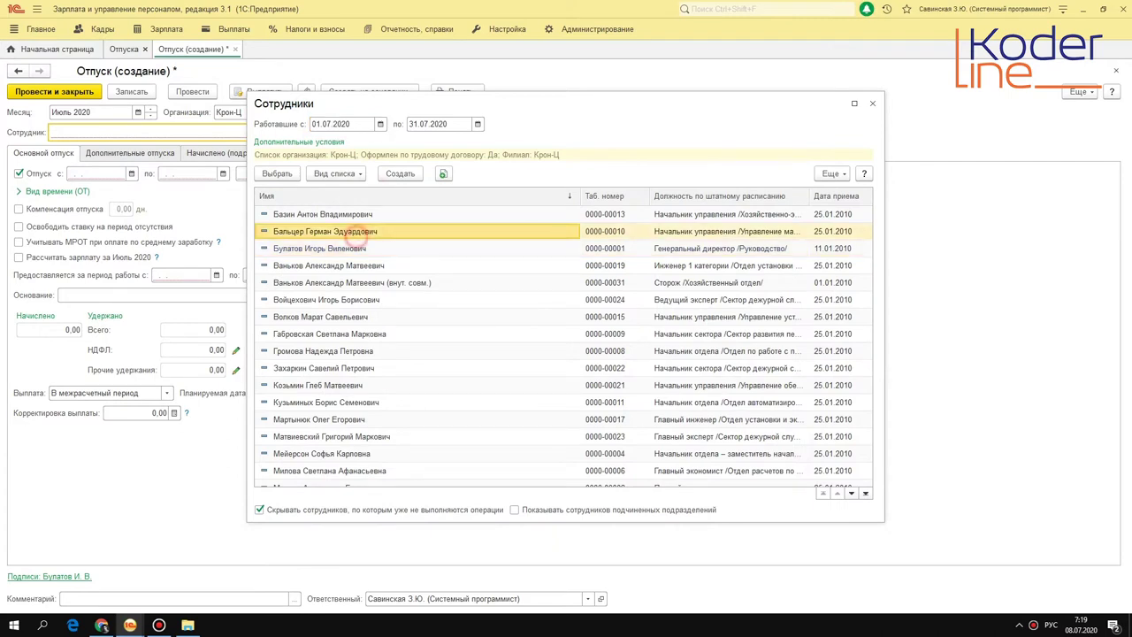
{"action": "left_click", "coordinate": [351, 215]}
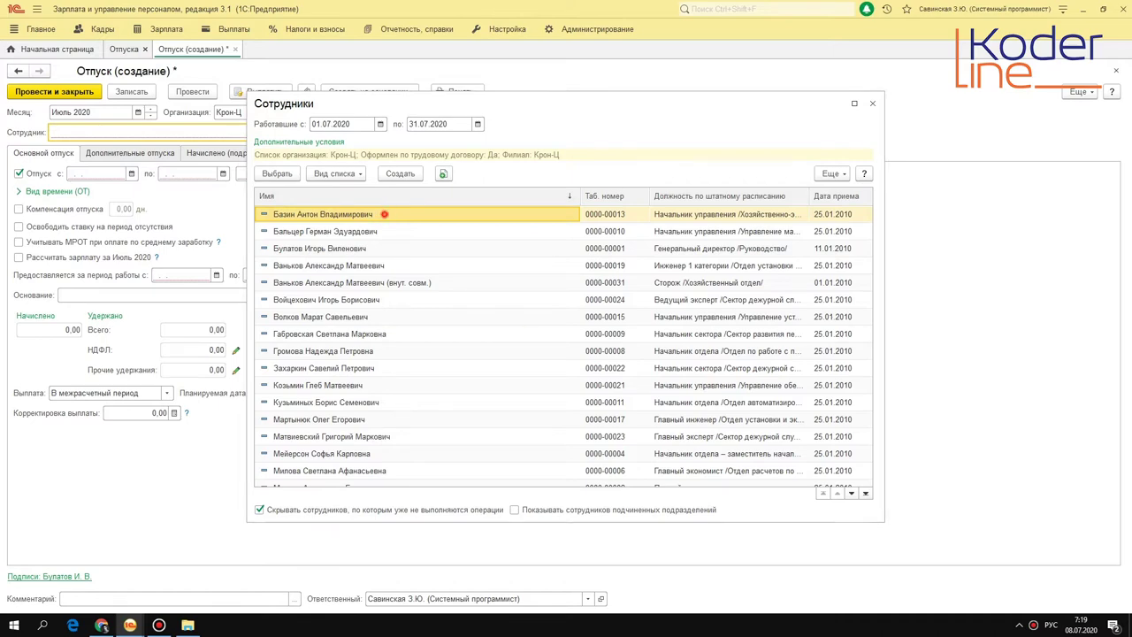
{"action": "double_click", "coordinate": [385, 214]}
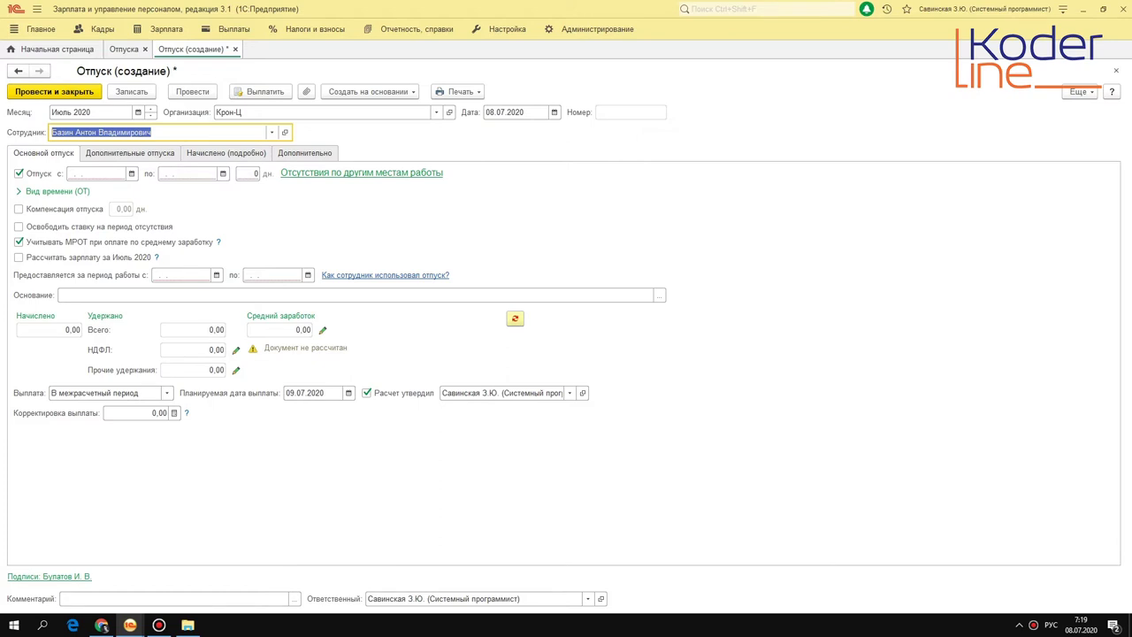
Step: Enter 15.07.2020 as the start date of the main vacation
{"action": "mouse_move", "coordinate": [102, 228]}
{"action": "left_click", "coordinate": [98, 173]}
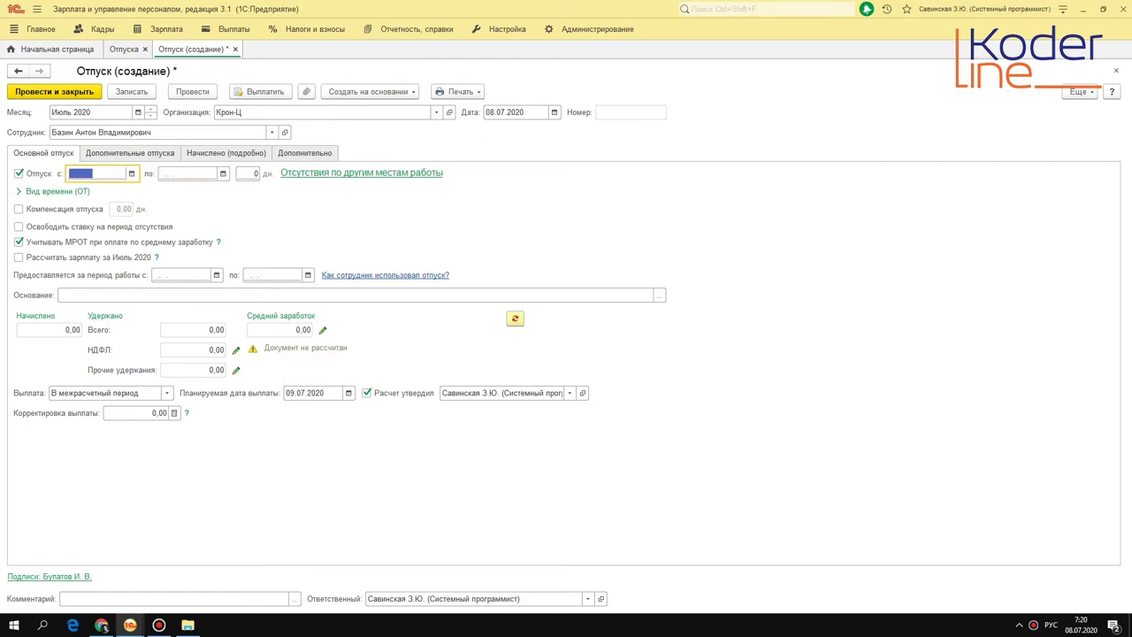
{"action": "type", "text": "15072020"}
{"action": "key", "text": "Tab"}
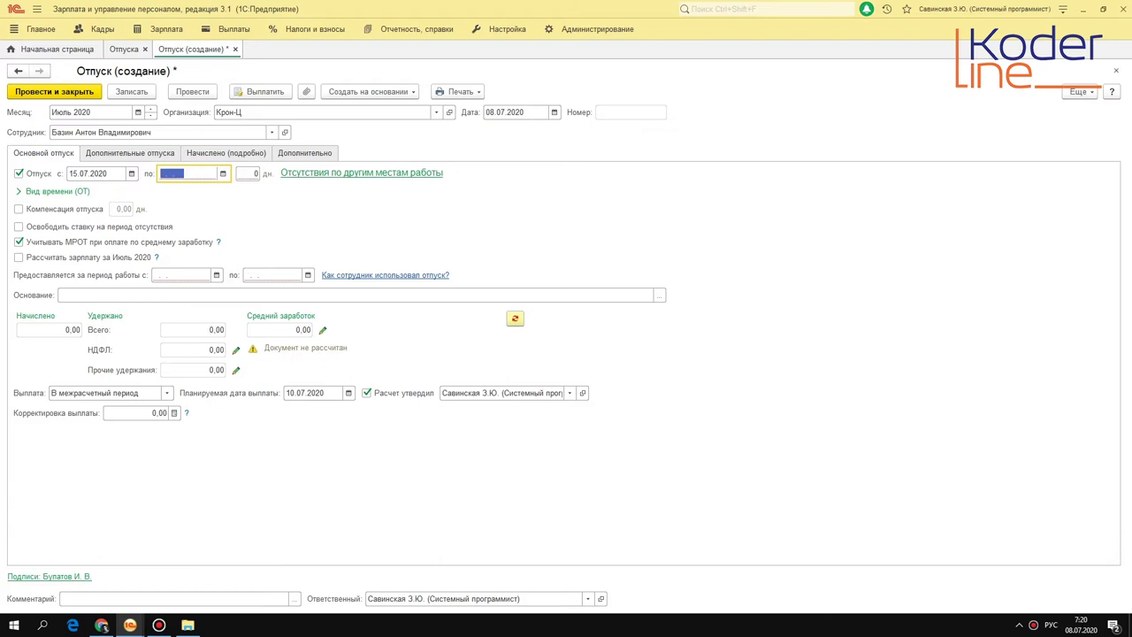
{"action": "left_click", "coordinate": [249, 174]}
Step: Set the main vacation to start on 20.07.2020 and last 14 days
{"action": "left_click", "coordinate": [93, 173]}
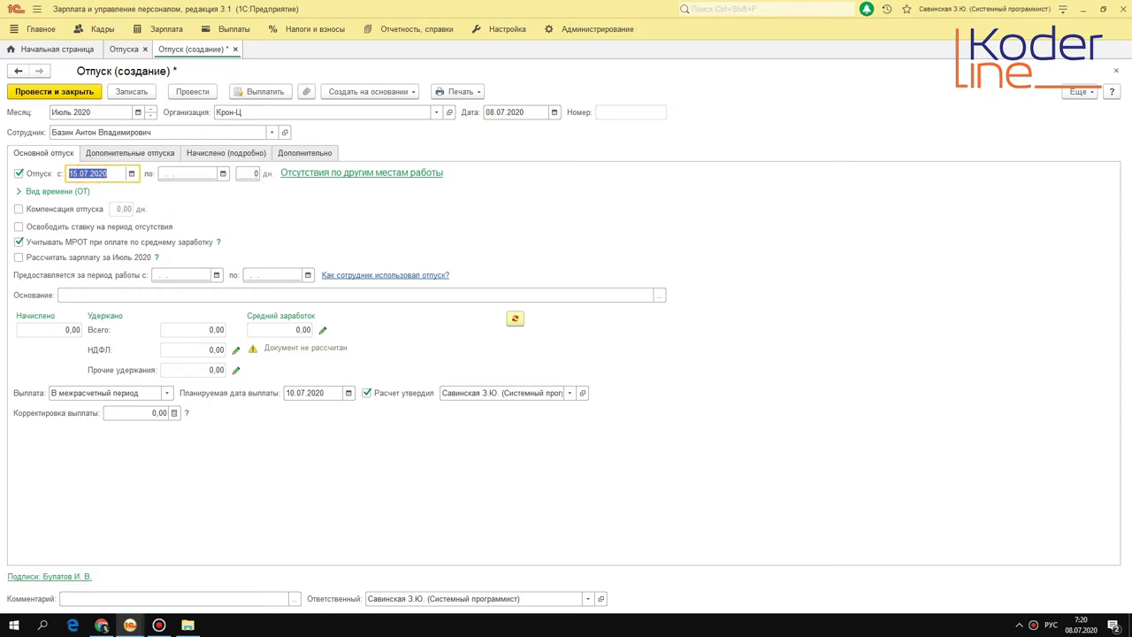
{"action": "left_click", "coordinate": [131, 173]}
{"action": "key", "text": "F4"}
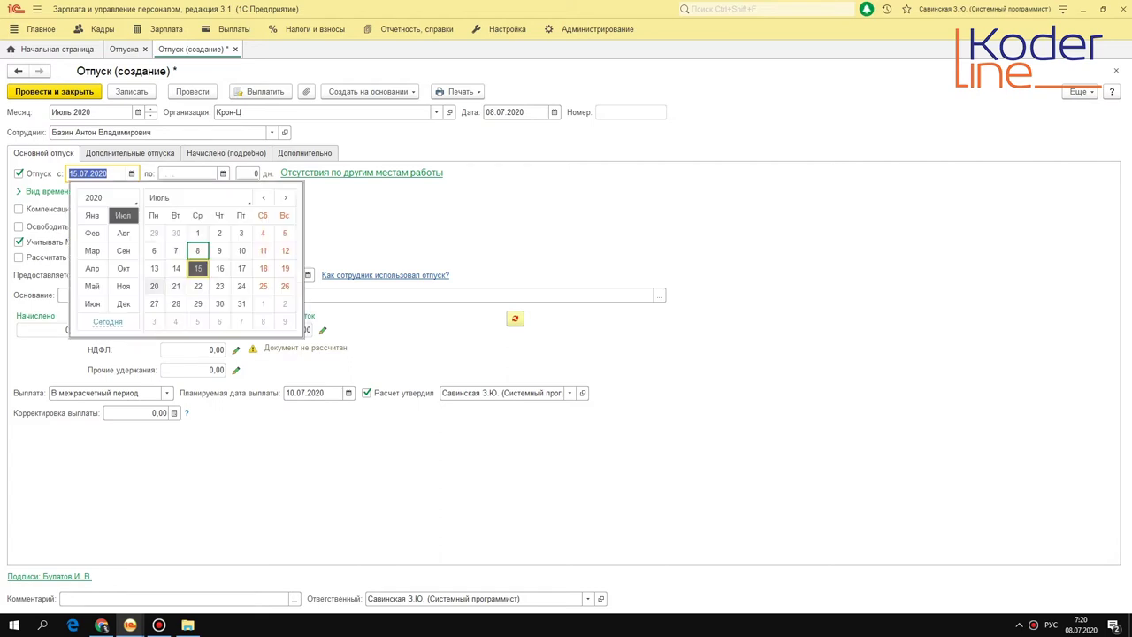
{"action": "left_click", "coordinate": [154, 286]}
{"action": "left_click", "coordinate": [249, 173]}
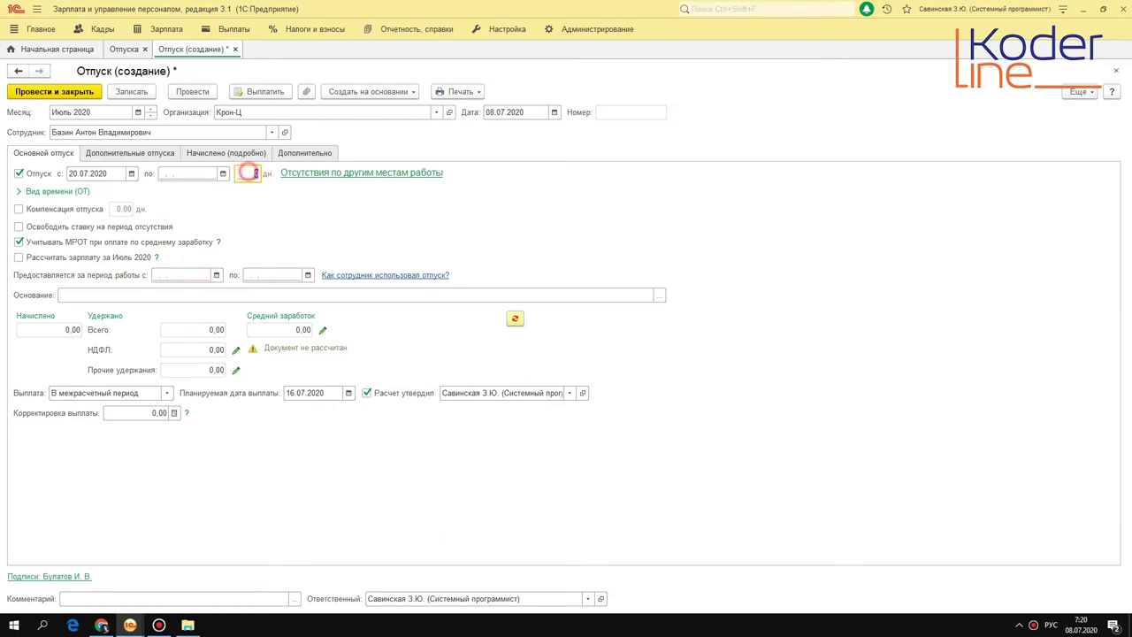
{"action": "type", "text": "14"}
{"action": "key", "text": "Tab"}
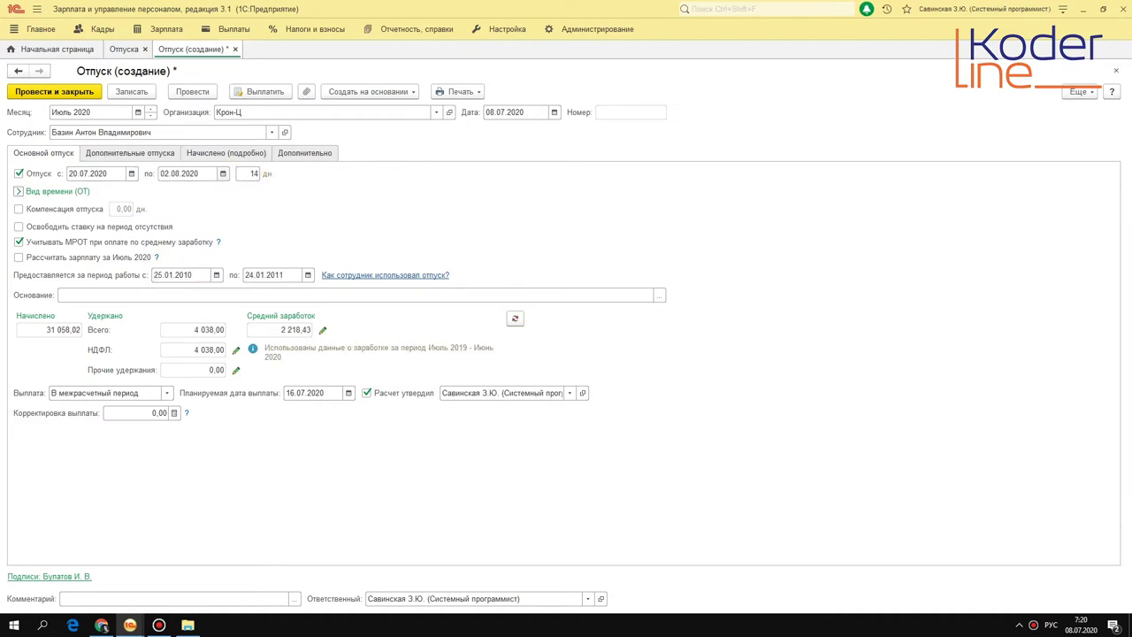
Step: Examine the main vacation's end date, the accrued and withheld totals, and the average earnings
{"action": "left_click", "coordinate": [223, 174]}
{"action": "left_click", "coordinate": [223, 174]}
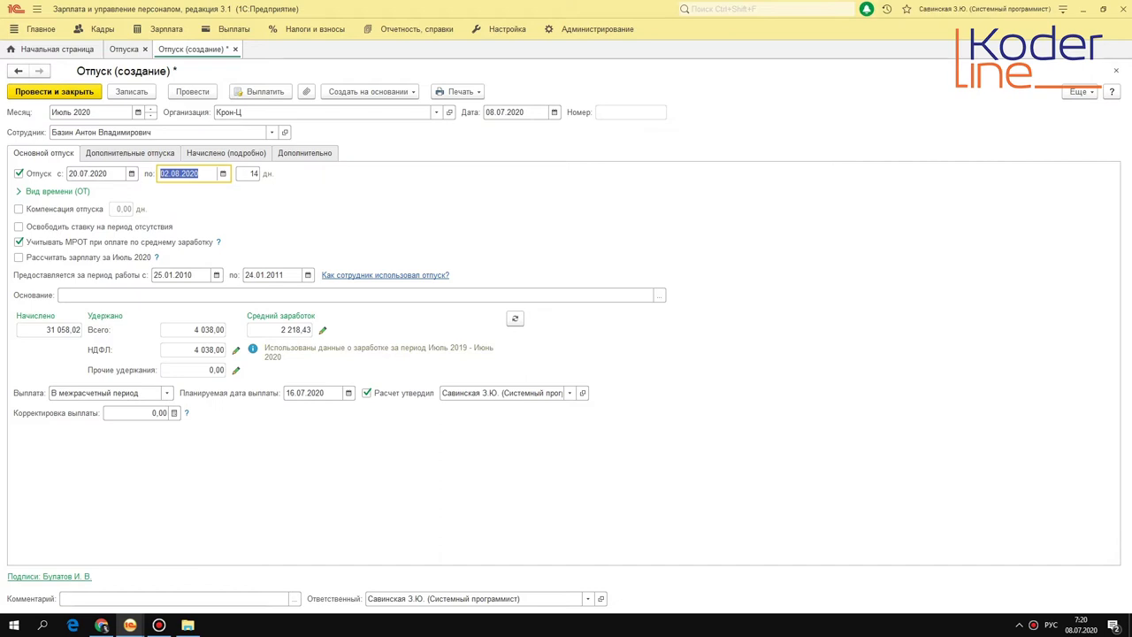
{"action": "left_click", "coordinate": [53, 329]}
{"action": "left_click", "coordinate": [199, 329]}
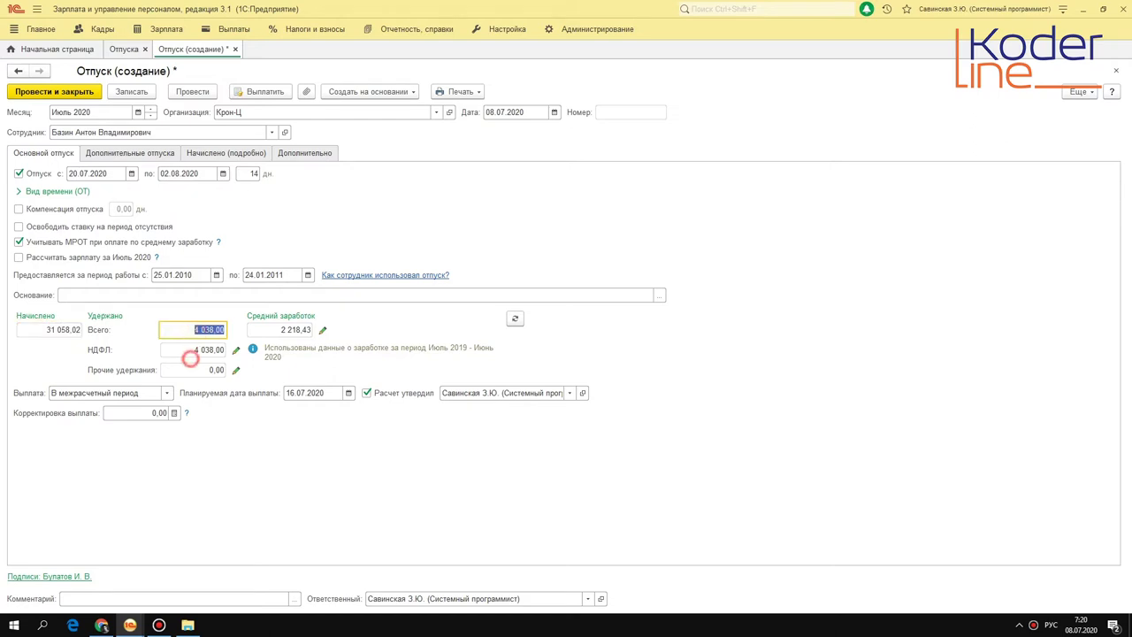
{"action": "left_click", "coordinate": [286, 330]}
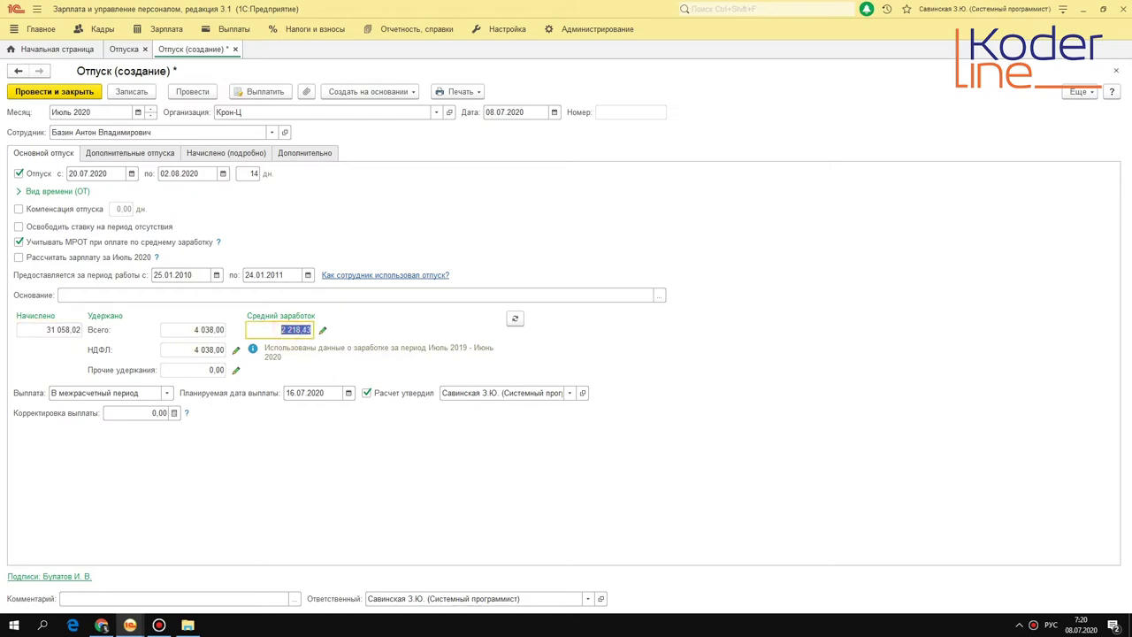
Step: Review the Выплата payment timing options without changing them, plus the planned payment date and the payment correction field
{"action": "left_click", "coordinate": [166, 393]}
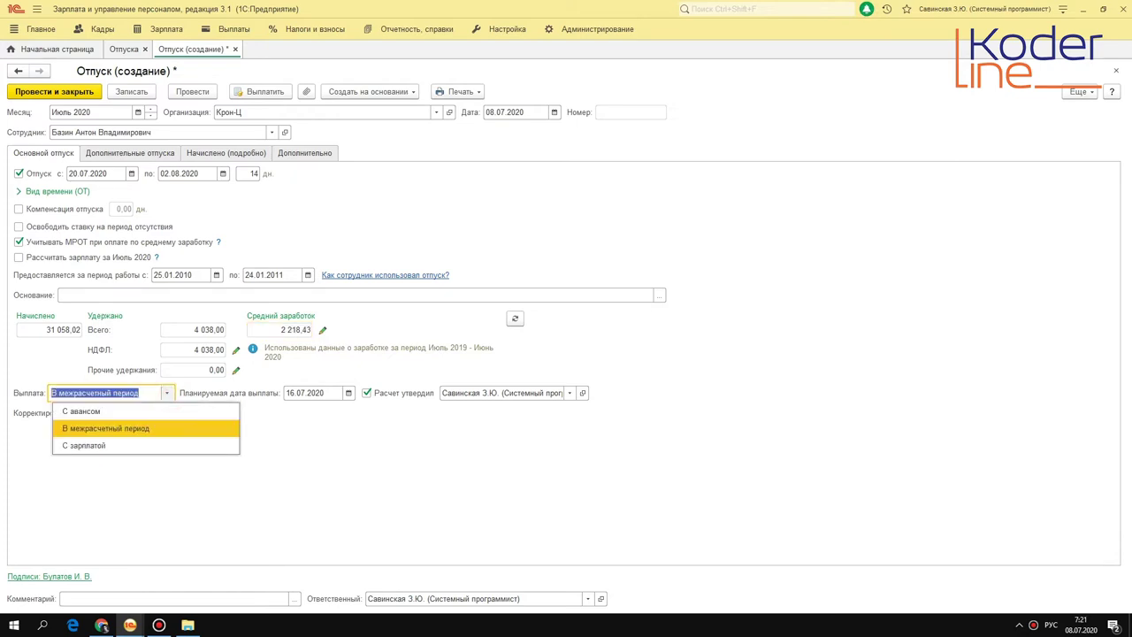
{"action": "key", "text": "Up"}
{"action": "key", "text": "Down"}
{"action": "key", "text": "Up"}
{"action": "key", "text": "Down"}
{"action": "key", "text": "Down"}
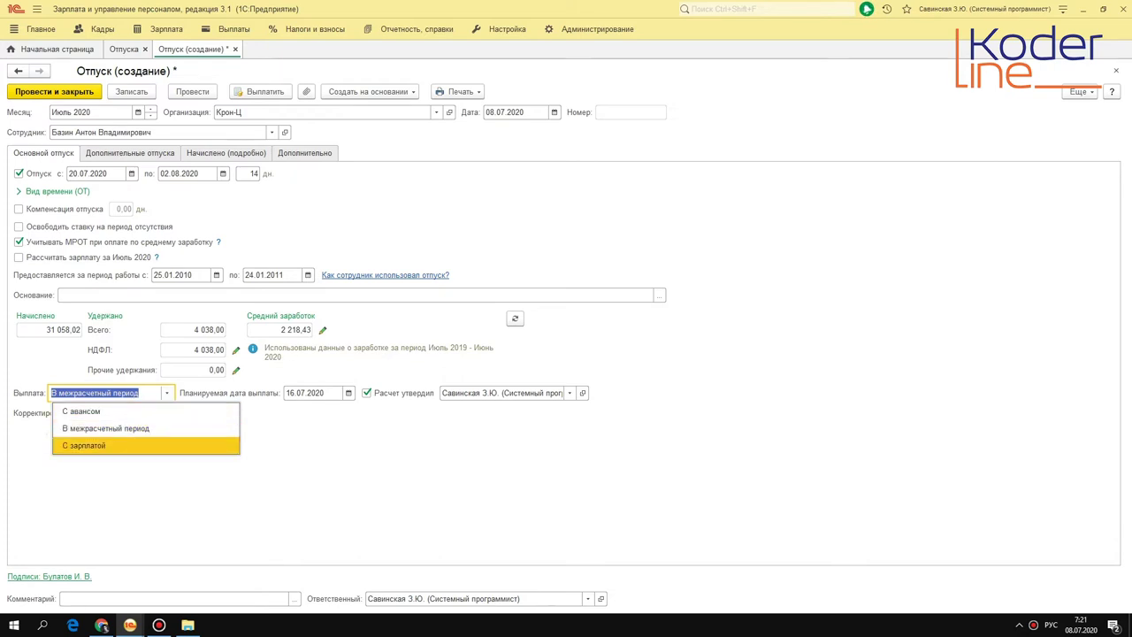
{"action": "left_click", "coordinate": [354, 447]}
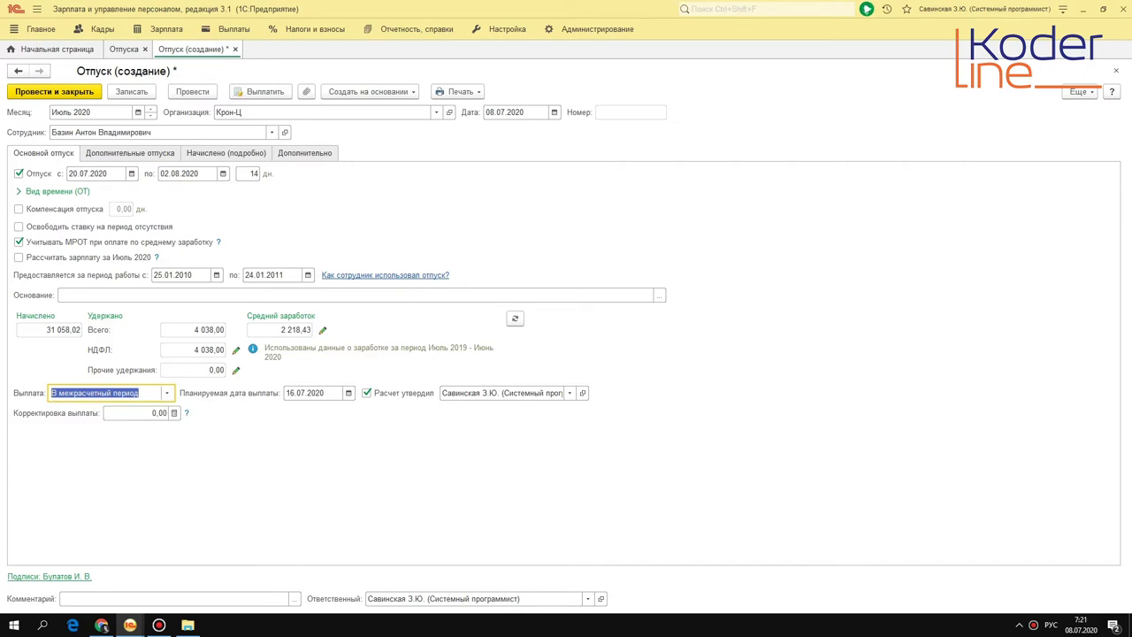
{"action": "left_click", "coordinate": [315, 393]}
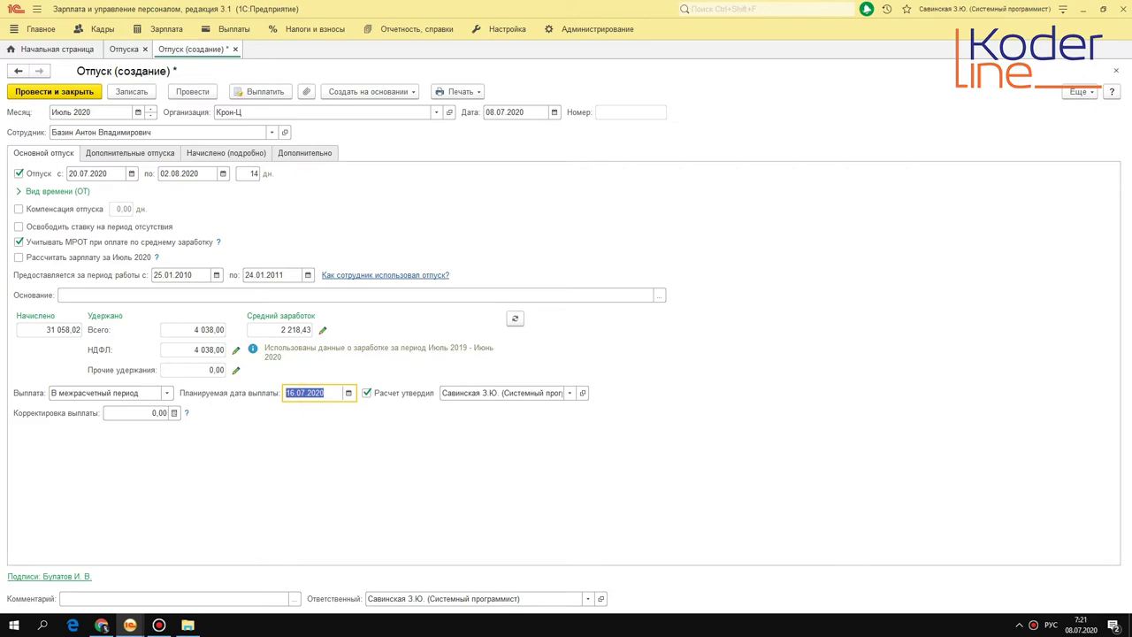
{"action": "left_click", "coordinate": [150, 413]}
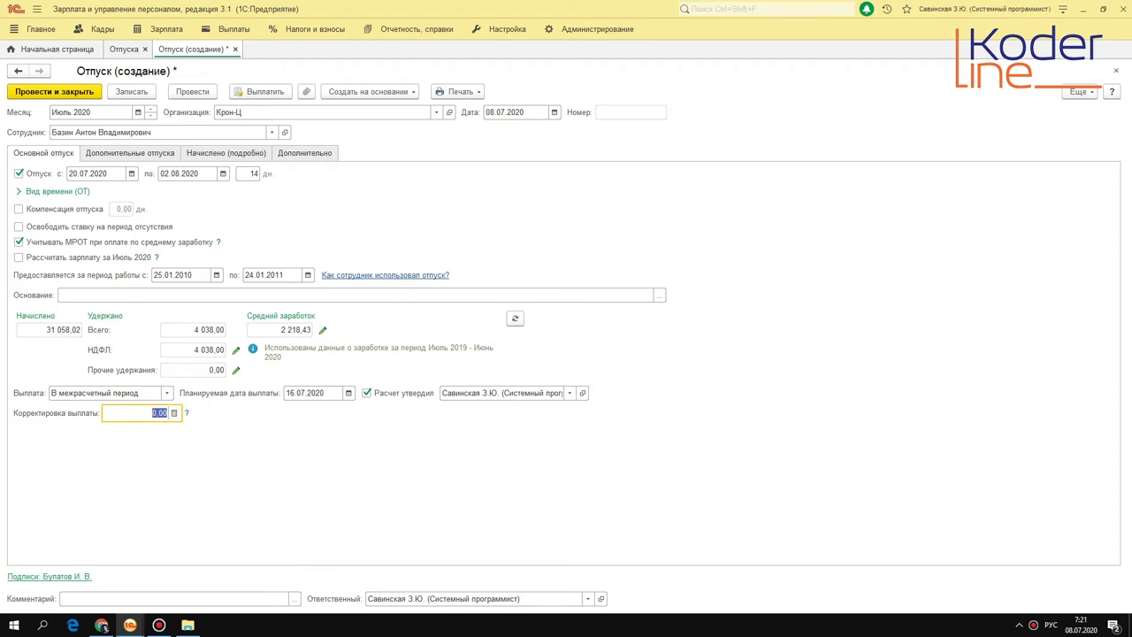
Step: Open the report on how the employee has used vacation, examine the accrued days by work period, and close it
{"action": "left_click", "coordinate": [392, 274]}
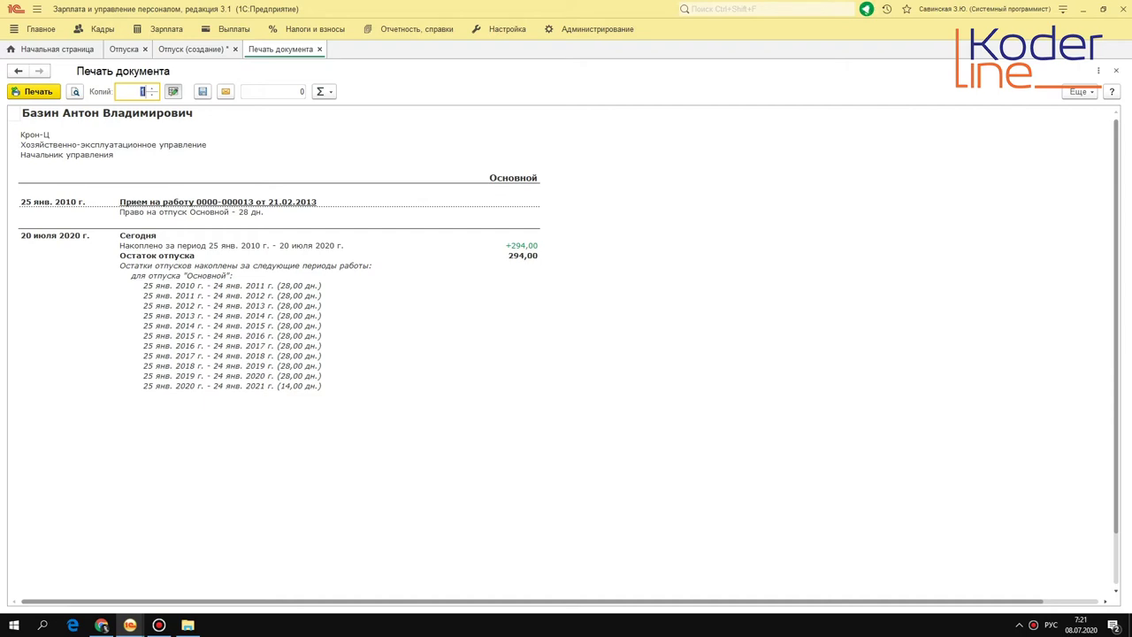
{"action": "left_click_drag", "start_coordinate": [146, 287], "coordinate": [146, 386]}
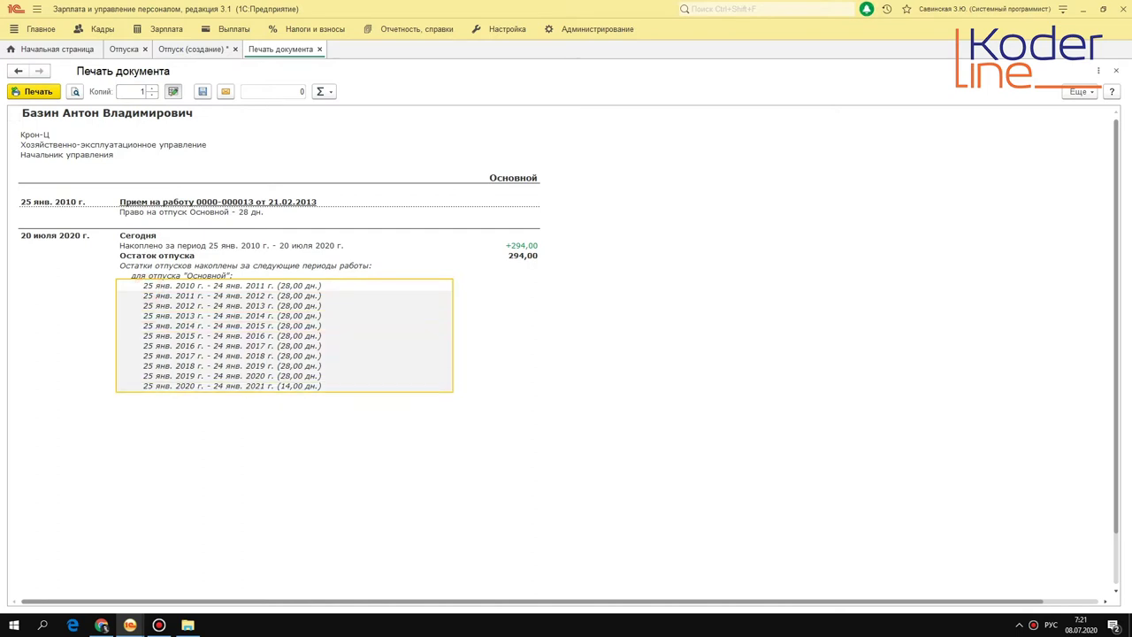
{"action": "left_click", "coordinate": [538, 234]}
{"action": "left_click", "coordinate": [529, 245]}
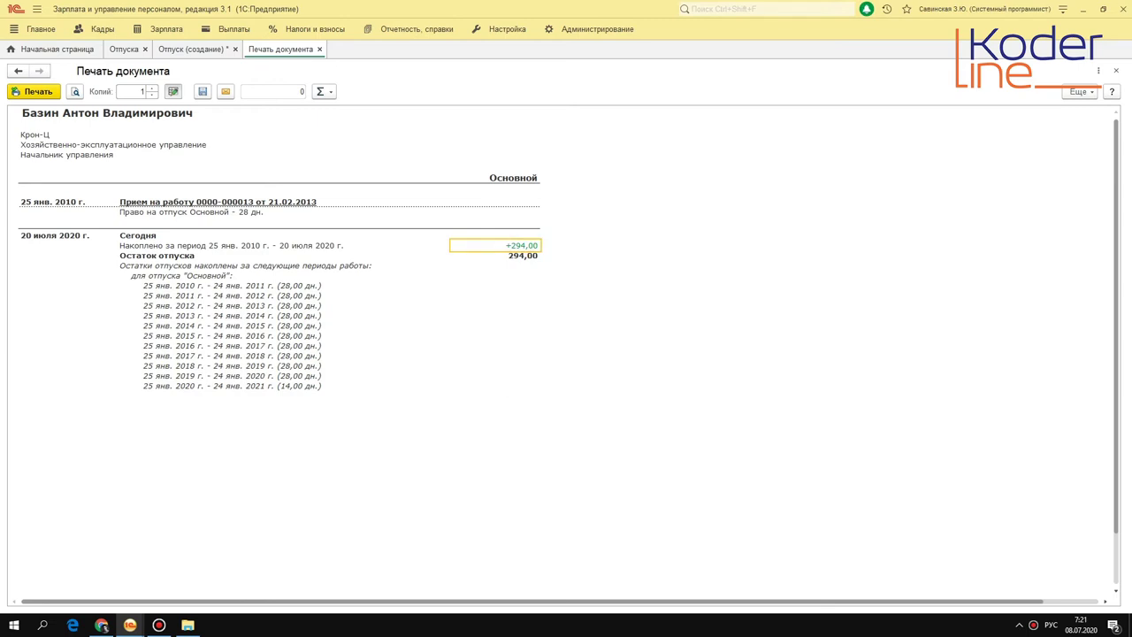
{"action": "key", "text": "Escape"}
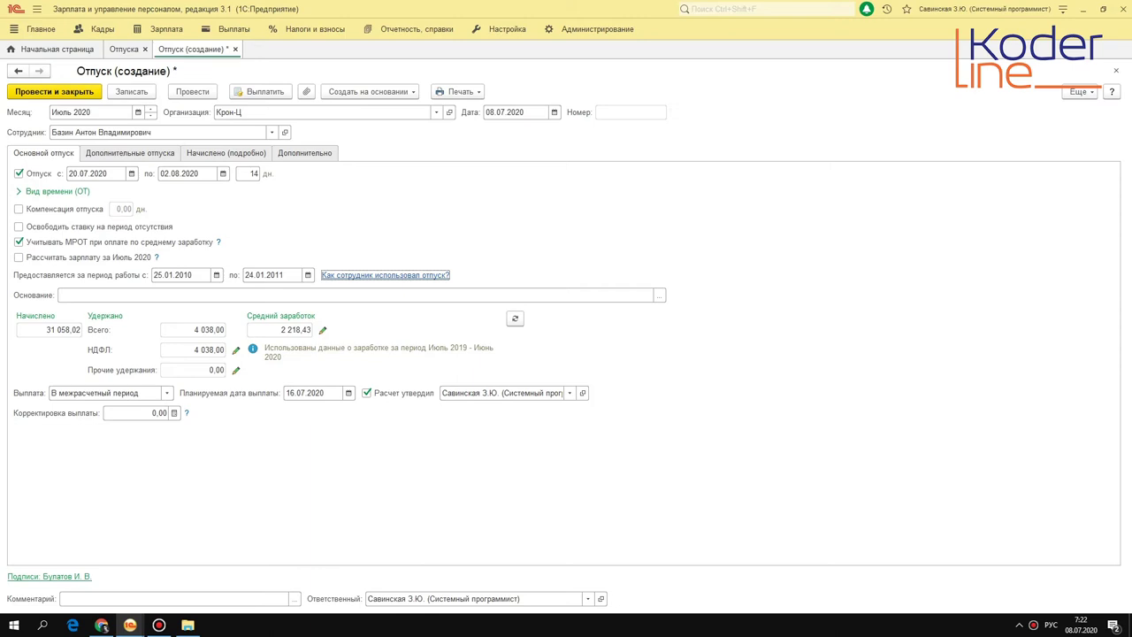
Step: Enable Предоставить дополнительный отпуск, add a row for an additional vacation, and check the main vacation's details
{"action": "left_click", "coordinate": [157, 150]}
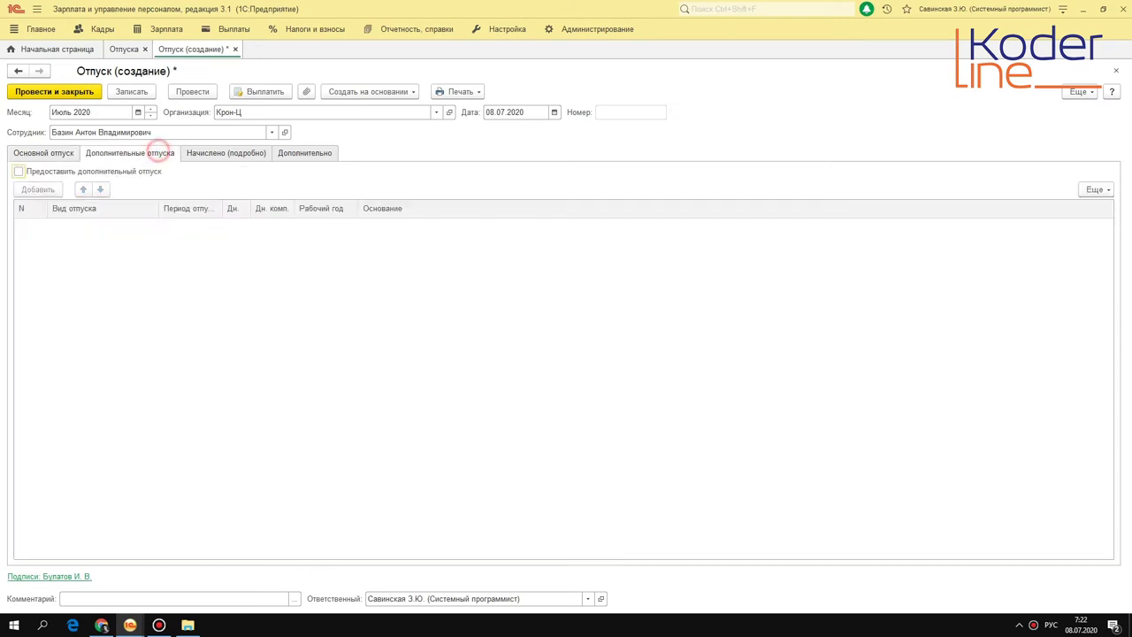
{"action": "left_click", "coordinate": [18, 171]}
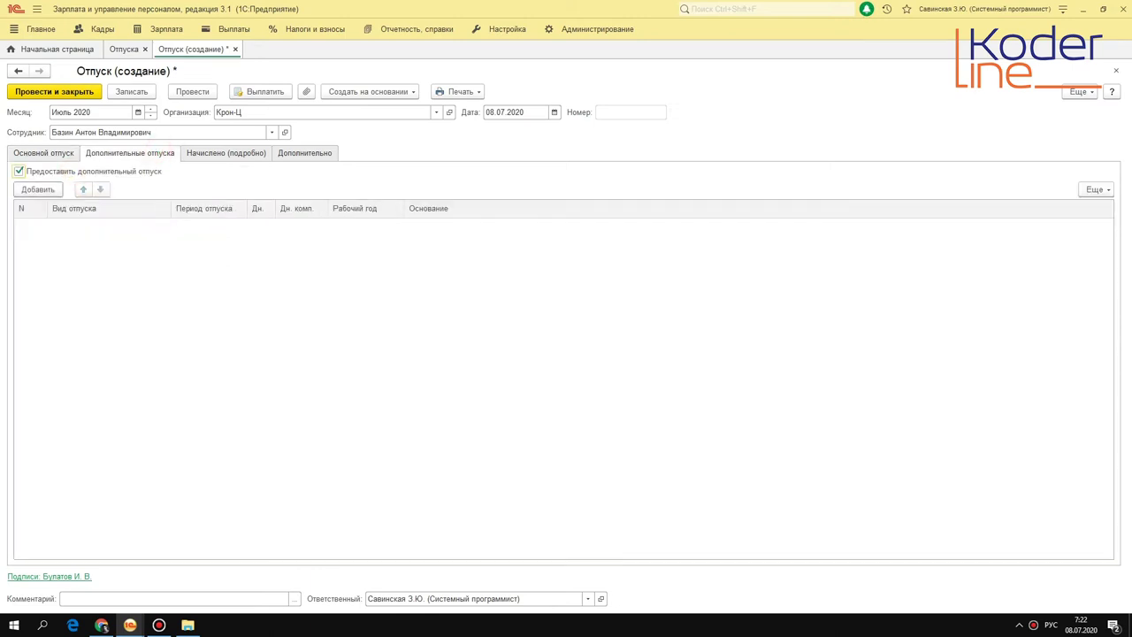
{"action": "left_click", "coordinate": [37, 189]}
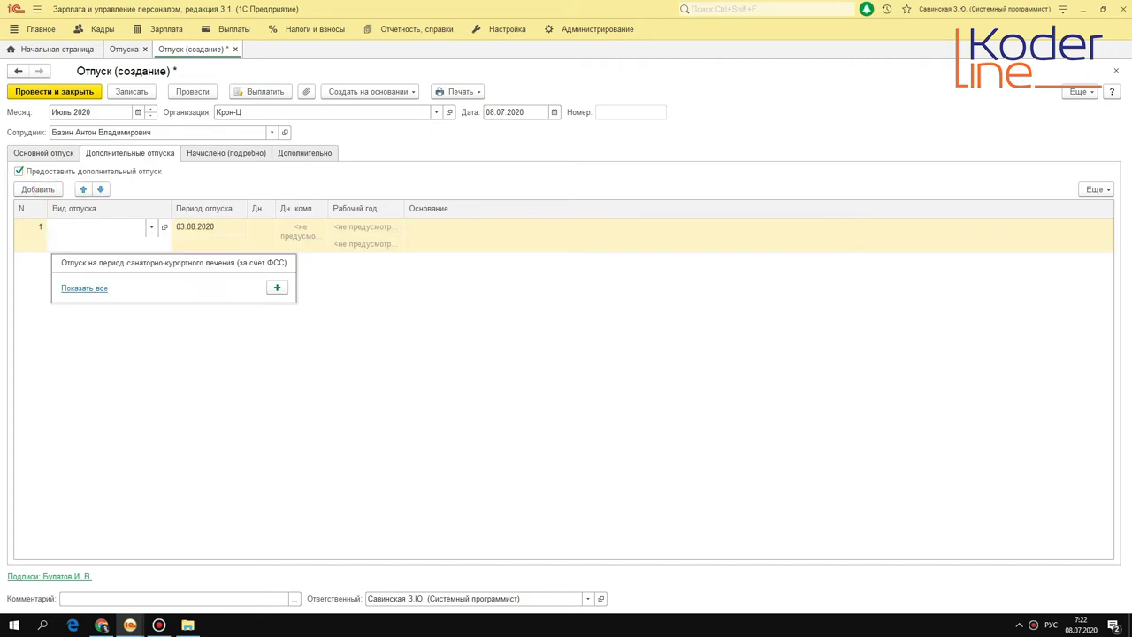
{"action": "key", "text": "F4"}
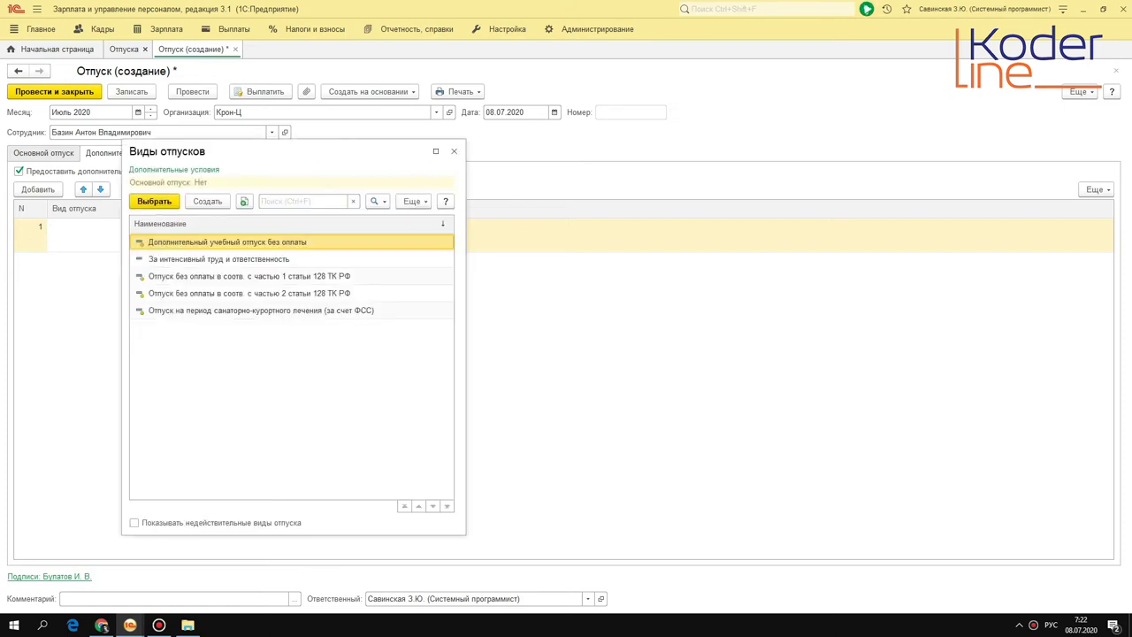
{"action": "left_click", "coordinate": [454, 151]}
{"action": "left_click", "coordinate": [42, 152]}
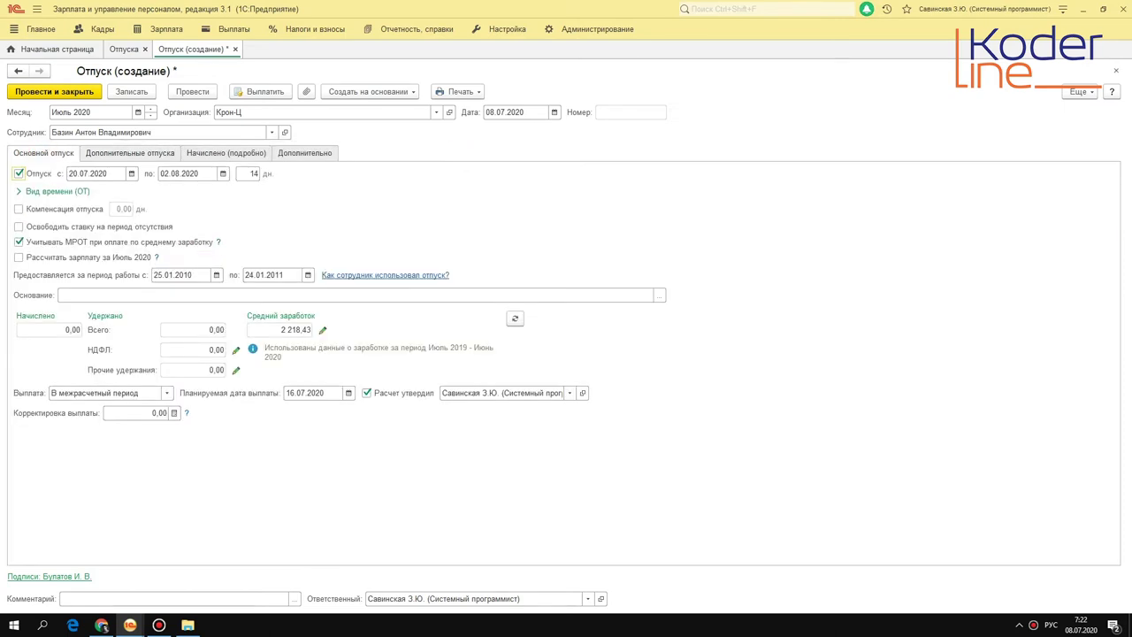
Step: Set the first additional vacation's type to Отпуск на период санаторно-курортного лечения (за счет ФСС)
{"action": "left_click", "coordinate": [126, 152]}
{"action": "left_click", "coordinate": [94, 223]}
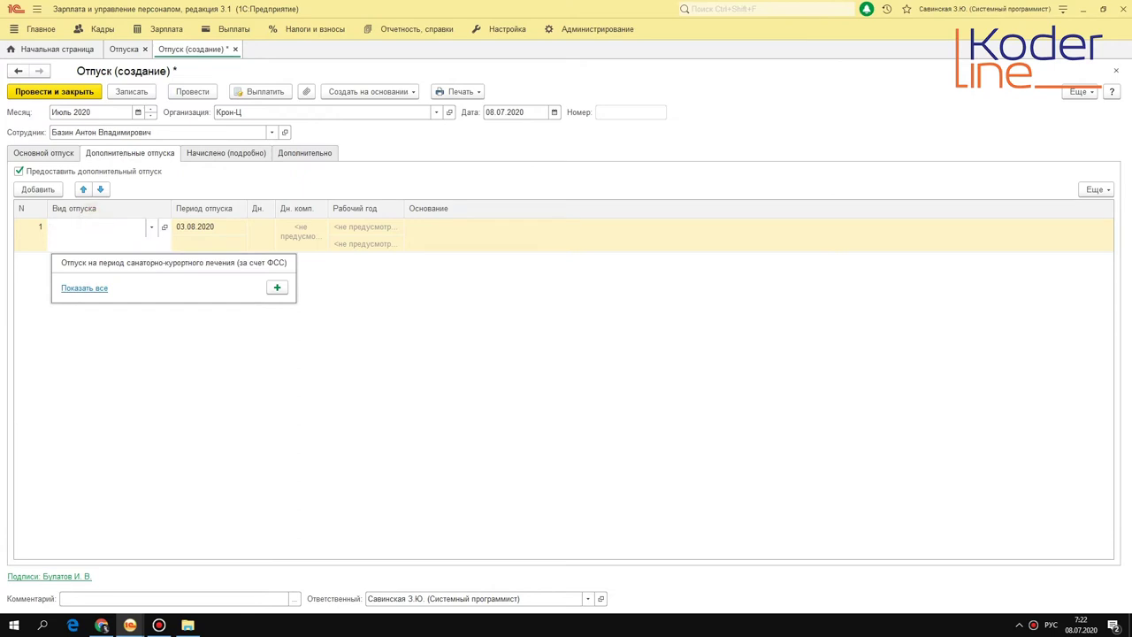
{"action": "key", "text": "F4"}
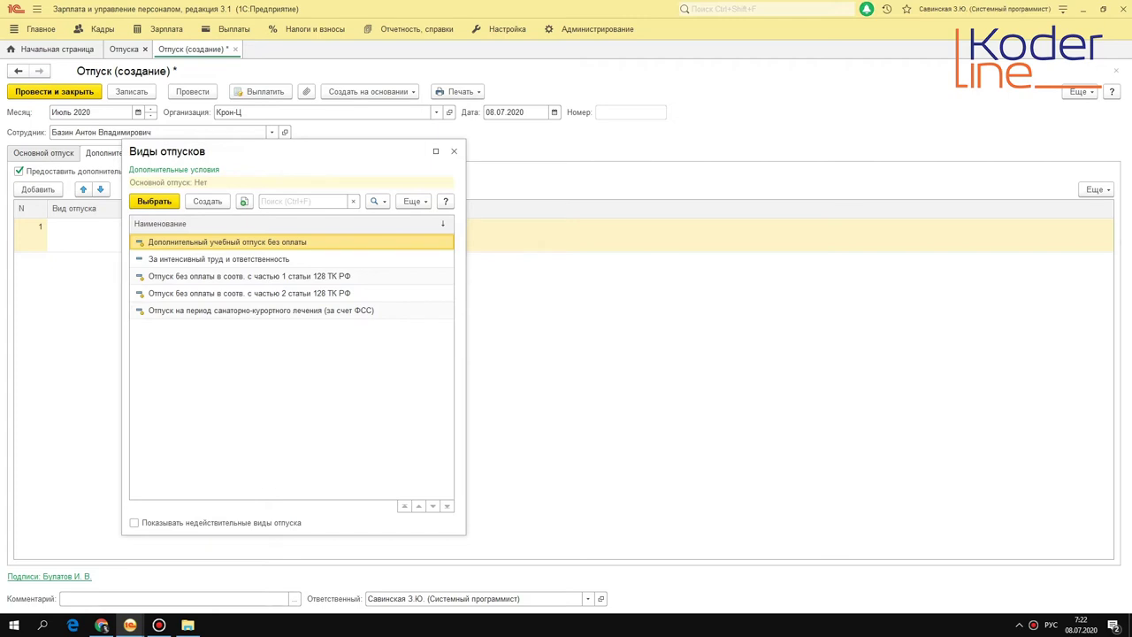
{"action": "double_click", "coordinate": [357, 309]}
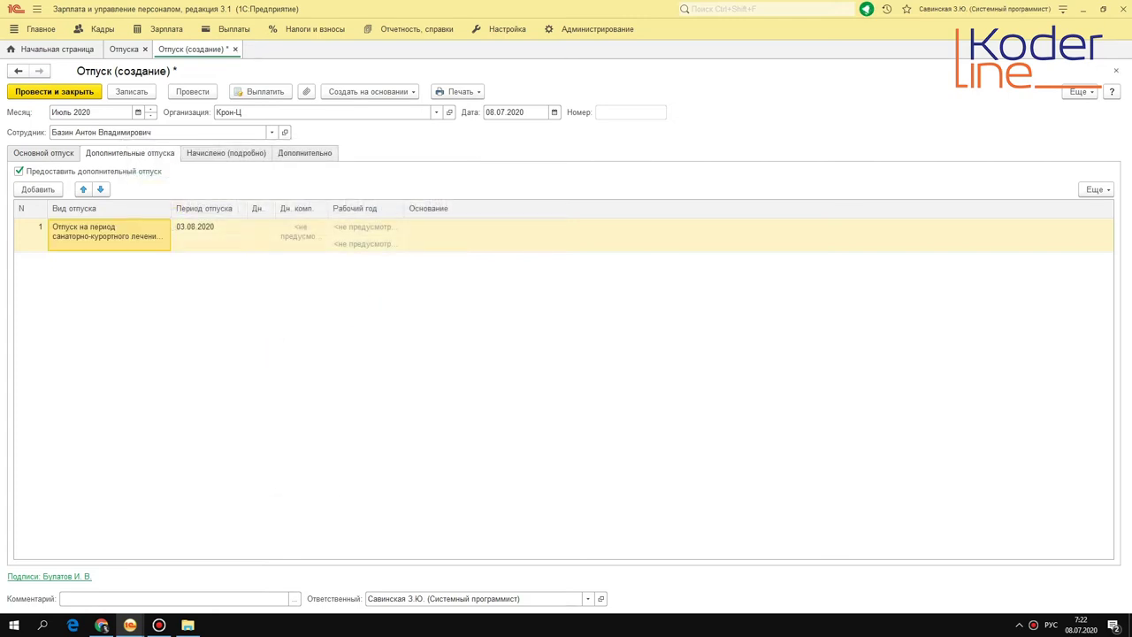
{"action": "key", "text": "Tab"}
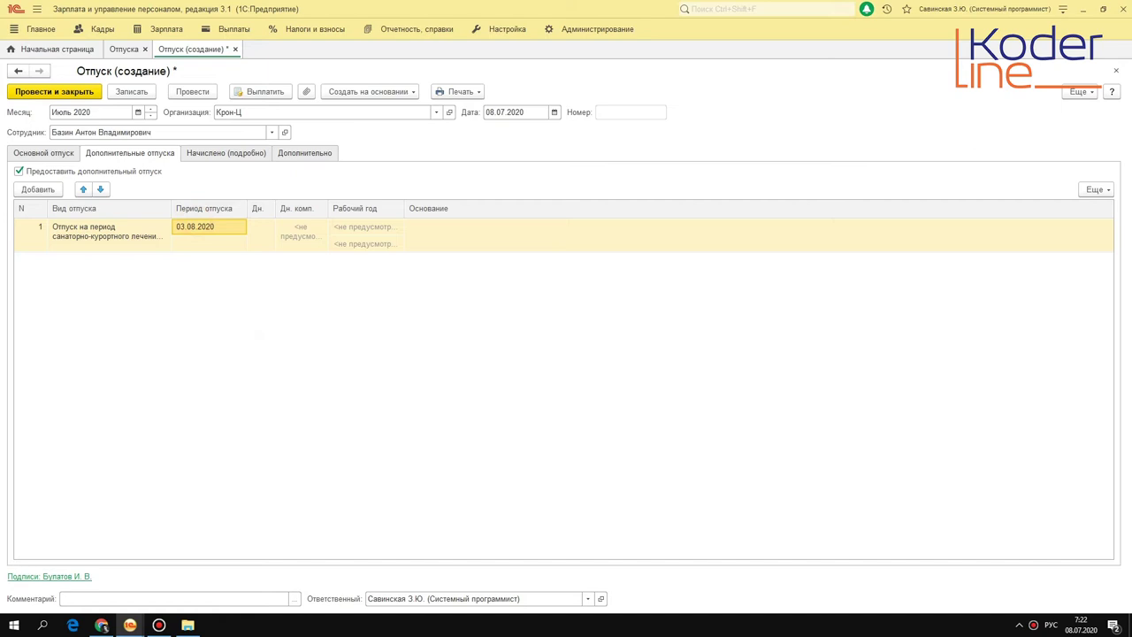
Step: Check the main vacation's end date and set the first additional vacation to 14 days, ending 16.08.2020
{"action": "left_click", "coordinate": [43, 152]}
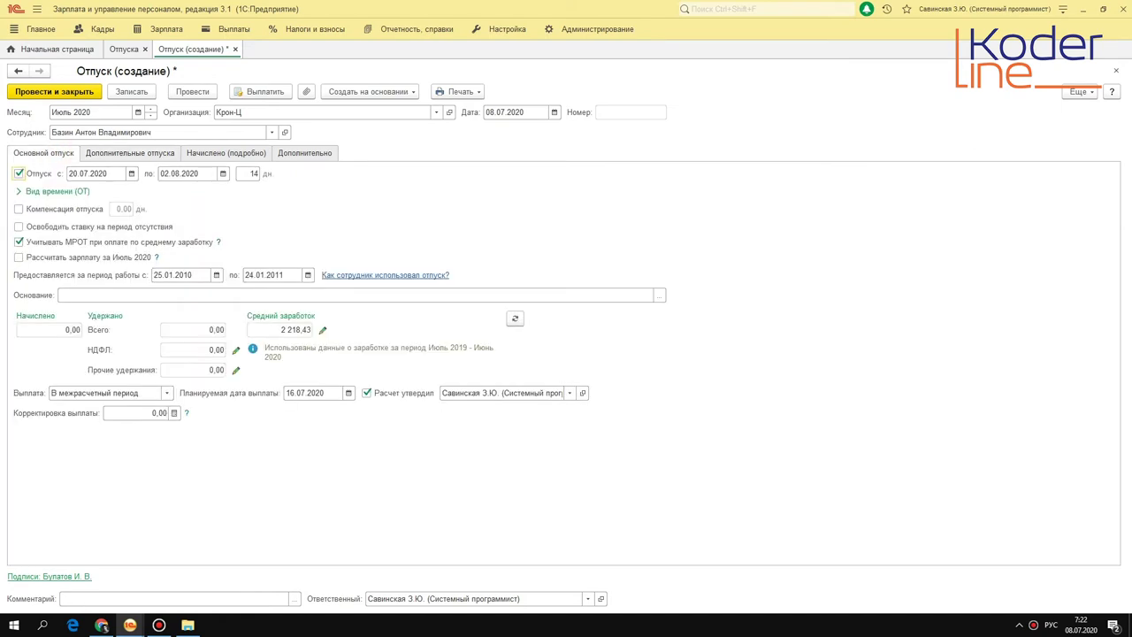
{"action": "double_click", "coordinate": [181, 174]}
{"action": "left_click", "coordinate": [152, 153]}
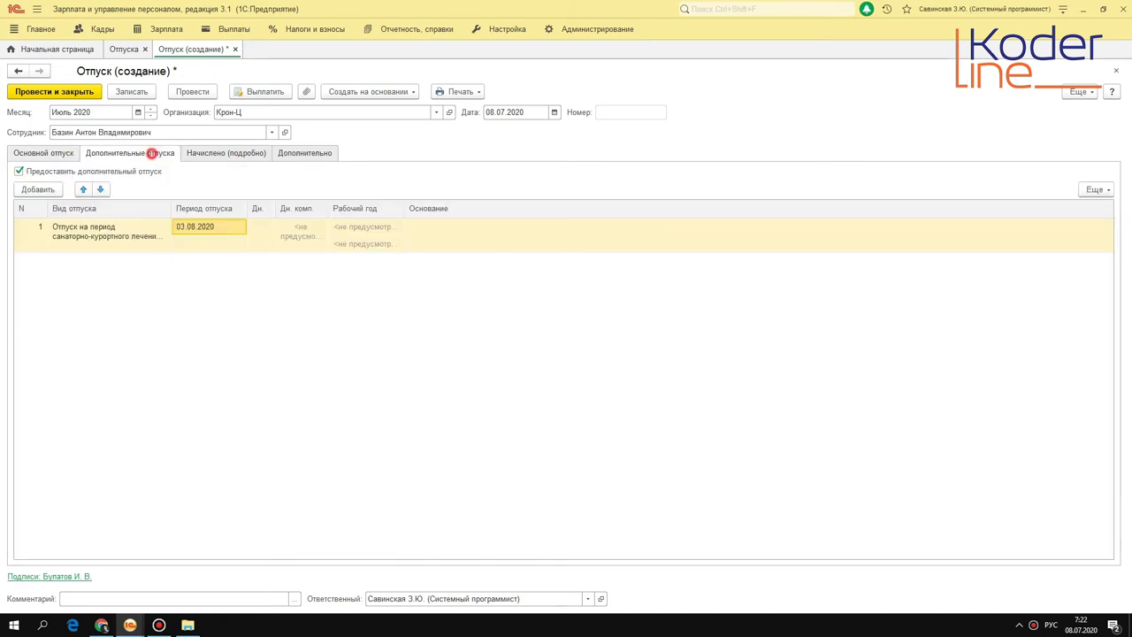
{"action": "left_click", "coordinate": [257, 226]}
{"action": "type", "text": "14"}
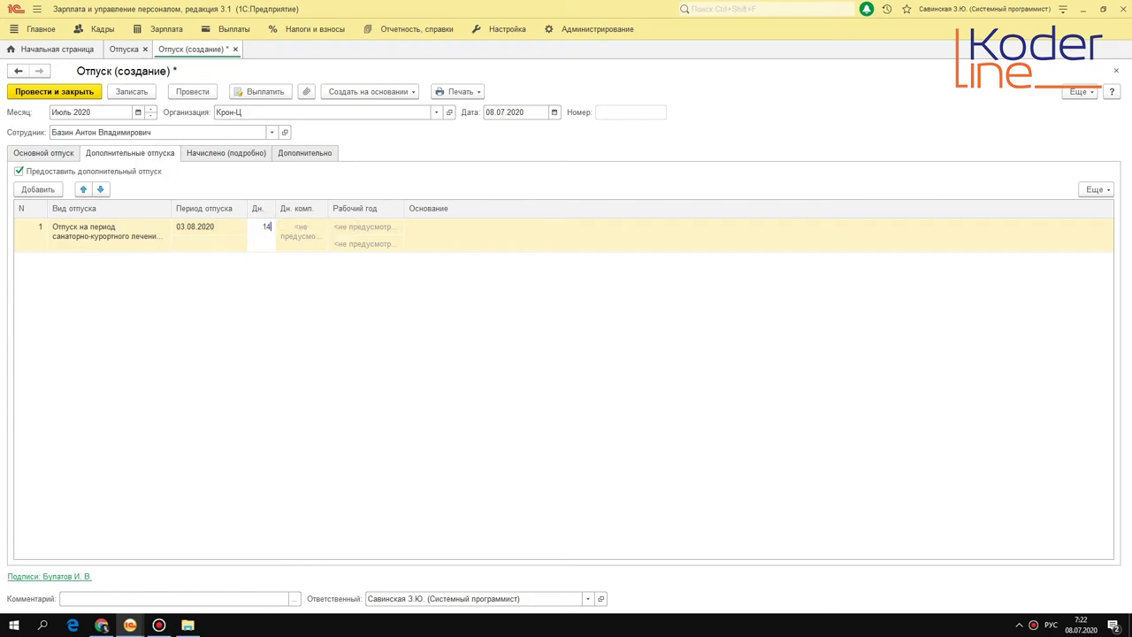
{"action": "key", "text": "Return"}
{"action": "left_click", "coordinate": [194, 244]}
{"action": "left_click", "coordinate": [240, 243]}
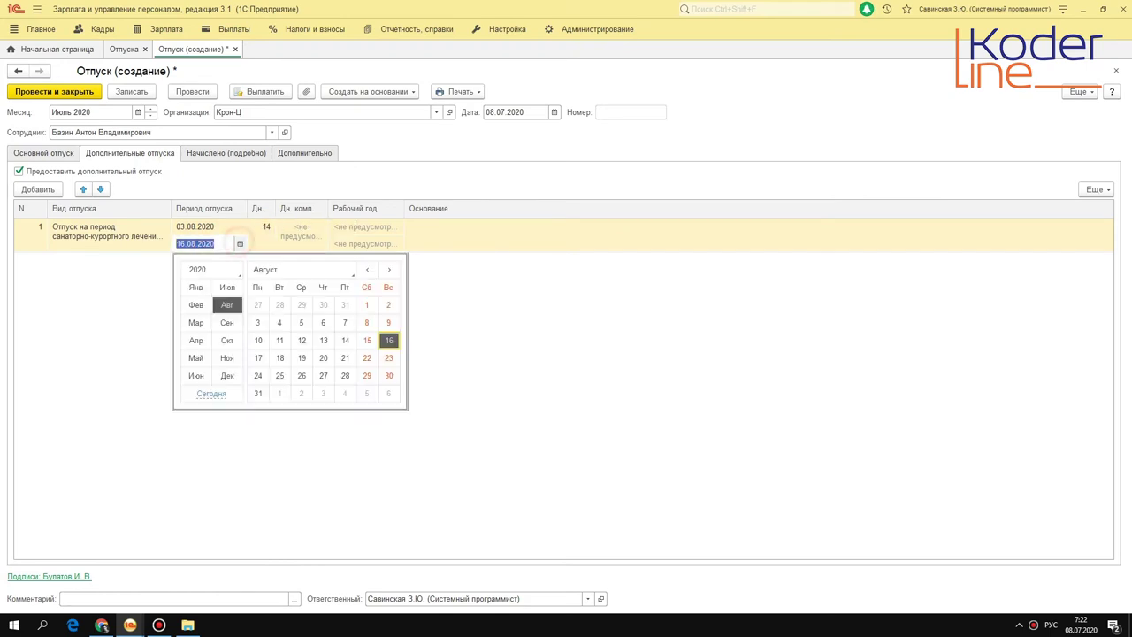
{"action": "left_click", "coordinate": [389, 340]}
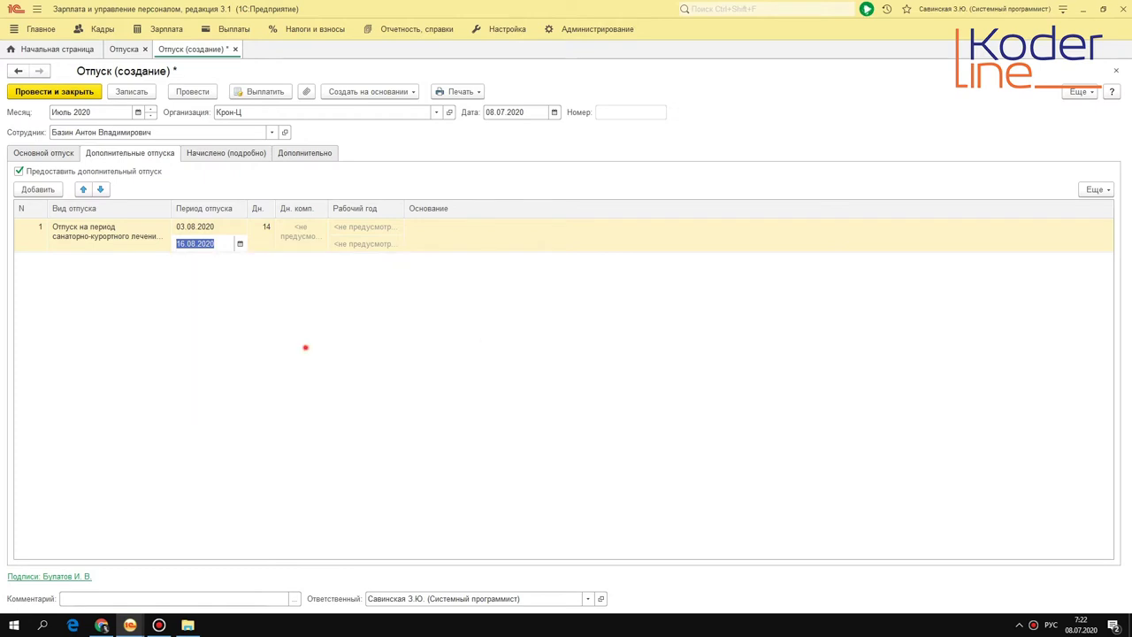
Step: Add a second additional vacation of the type Отпуск без оплаты в соотв. с частью 1 статьи 128 ТК РФ
{"action": "left_click", "coordinate": [38, 189]}
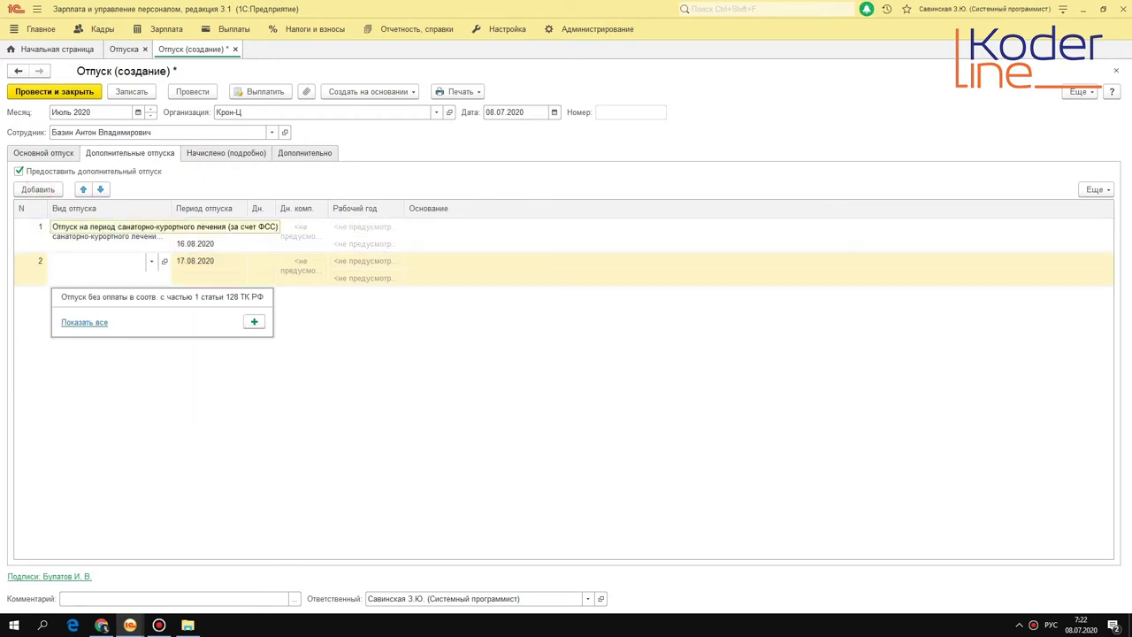
{"action": "key", "text": "F4"}
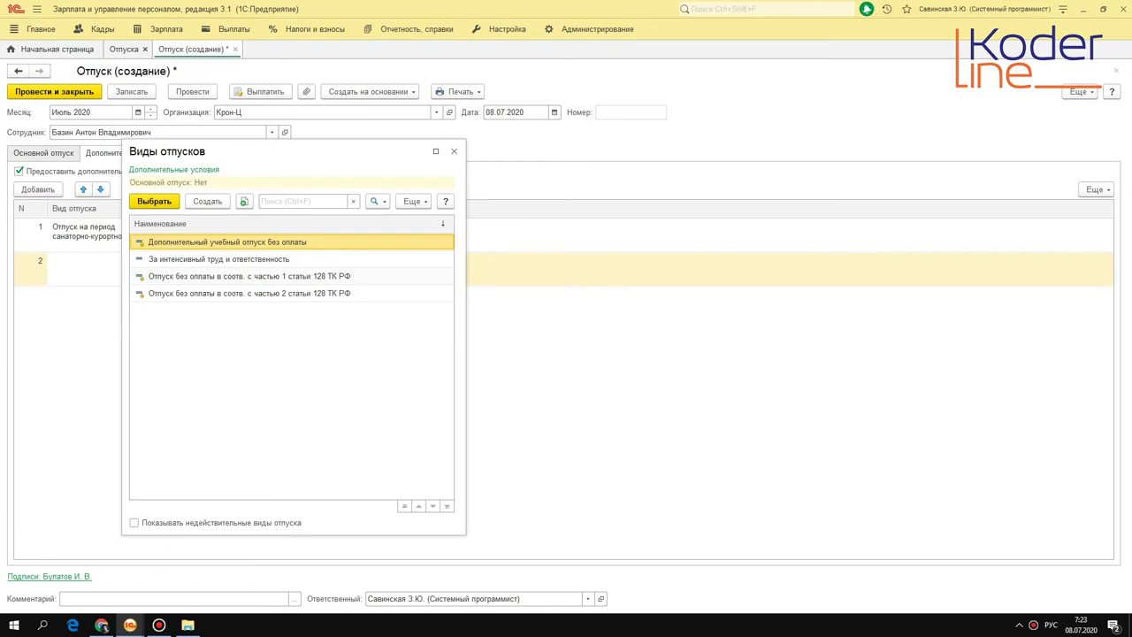
{"action": "left_click", "coordinate": [329, 277]}
{"action": "double_click", "coordinate": [329, 277]}
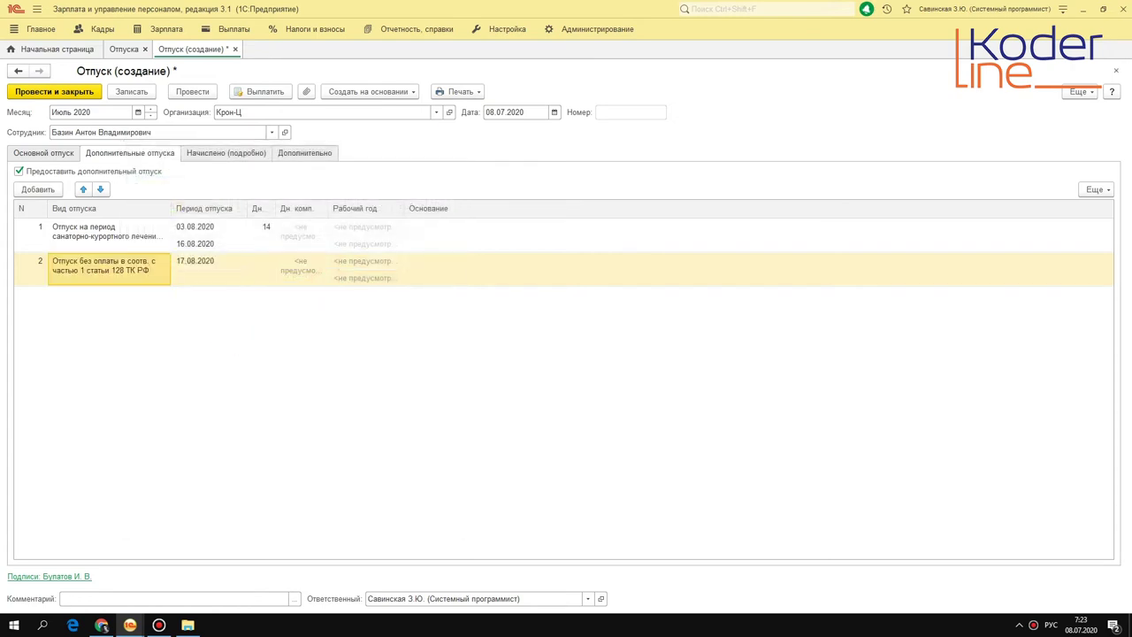
Step: Set the second additional vacation to 14 days, ending 30.08.2020
{"action": "left_click", "coordinate": [202, 261]}
{"action": "double_click", "coordinate": [256, 267]}
{"action": "type", "text": "14"}
{"action": "key", "text": "Return"}
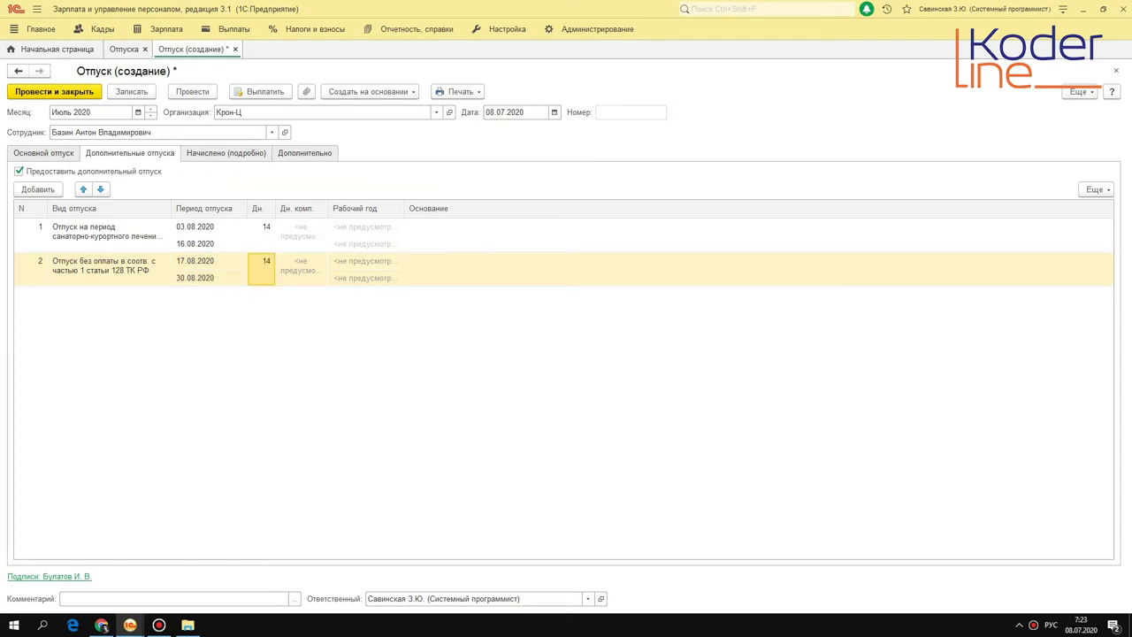
Step: Compare the main vacation's dates with the additional vacations and check the accrued and withheld totals
{"action": "left_click", "coordinate": [43, 152]}
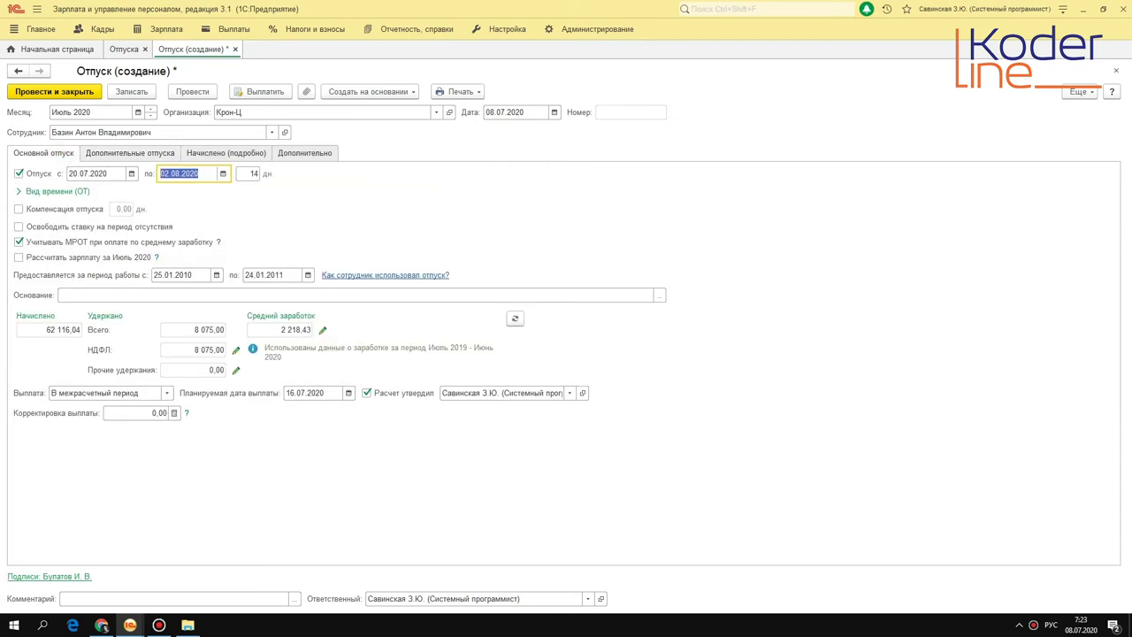
{"action": "left_click", "coordinate": [115, 153]}
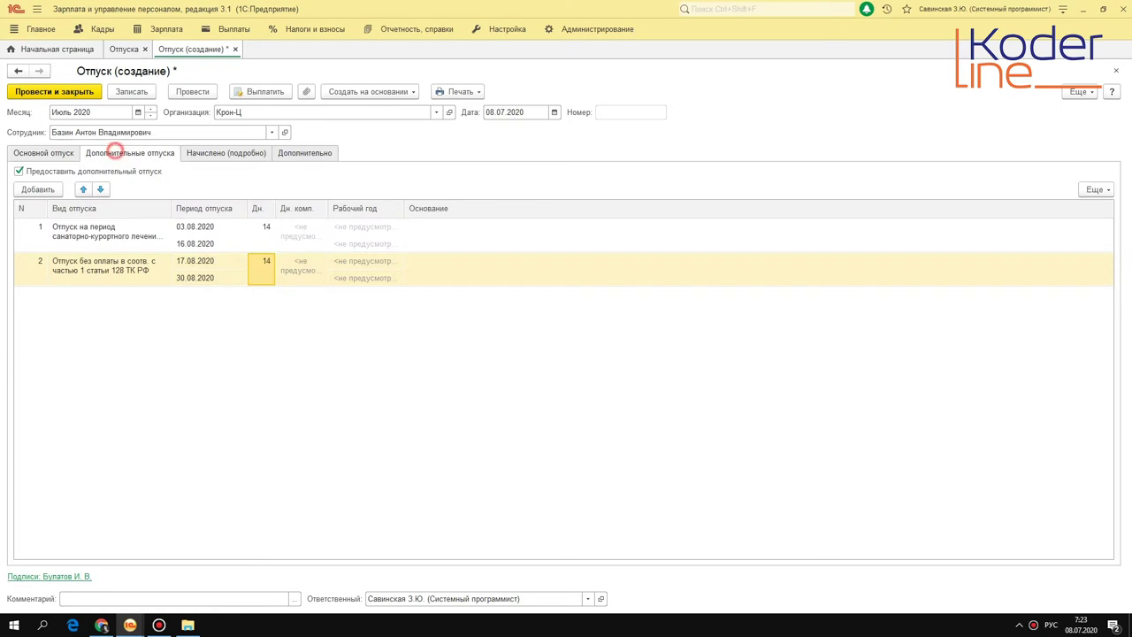
{"action": "left_click", "coordinate": [106, 230]}
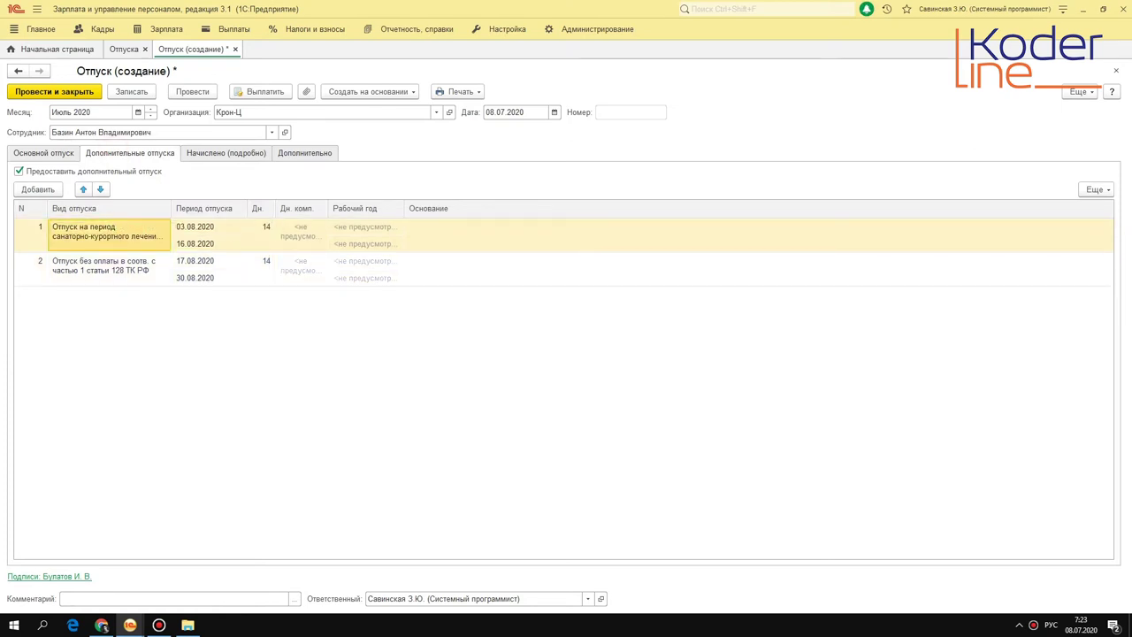
{"action": "left_click", "coordinate": [54, 152]}
{"action": "left_click", "coordinate": [181, 329]}
{"action": "left_click", "coordinate": [53, 329]}
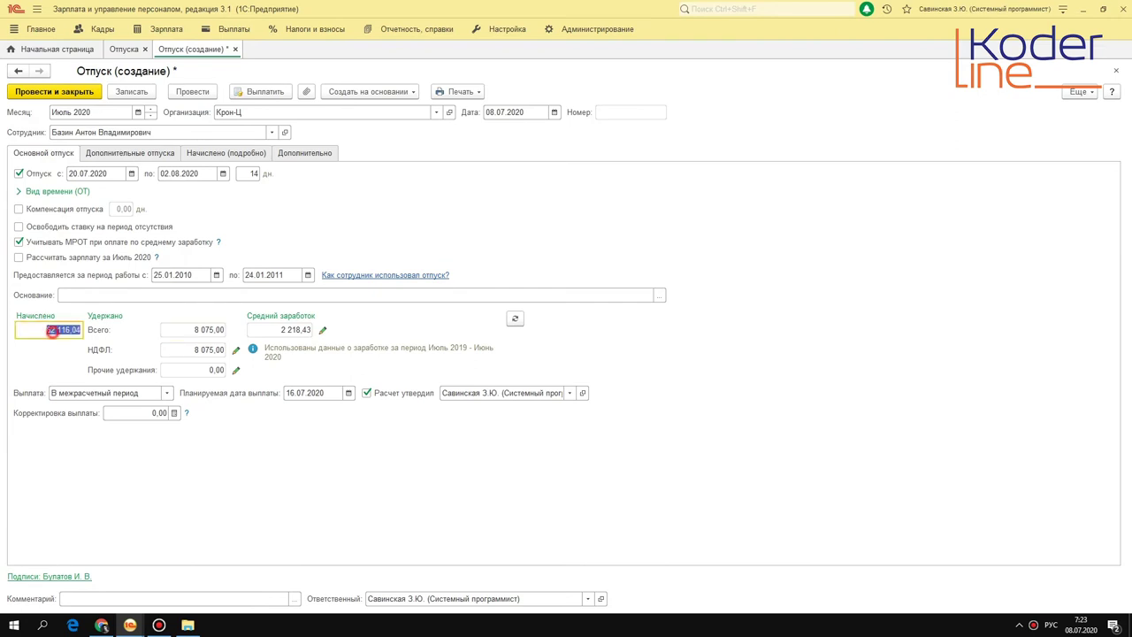
{"action": "left_click", "coordinate": [211, 327]}
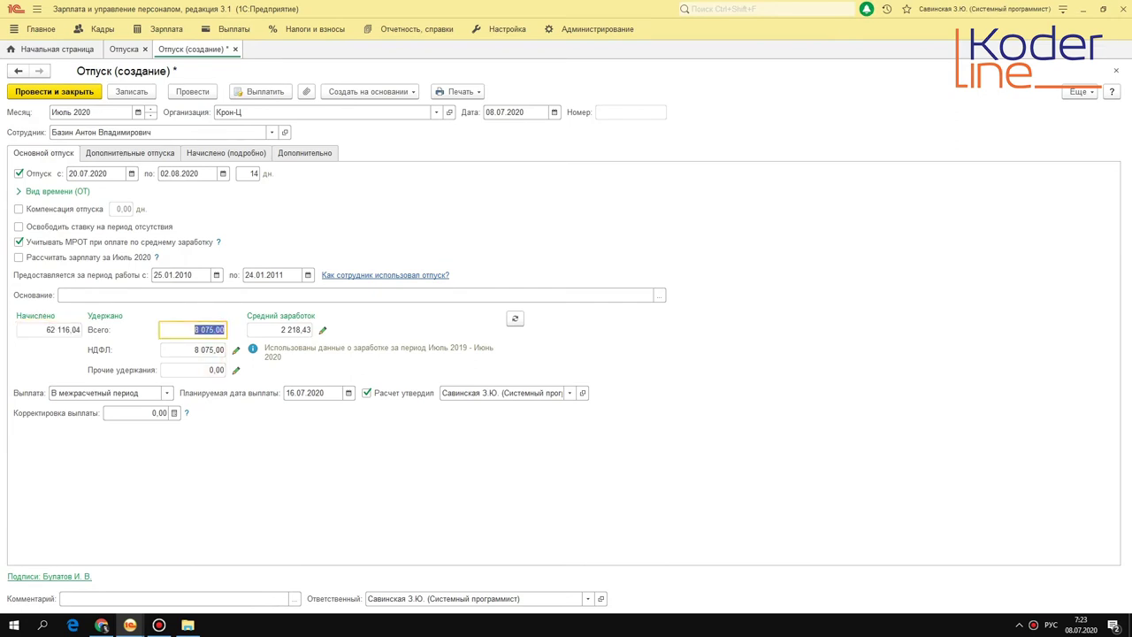
Step: Review the unpaid additional vacation row alongside the main vacation's details
{"action": "left_click", "coordinate": [129, 152]}
{"action": "left_click", "coordinate": [108, 263]}
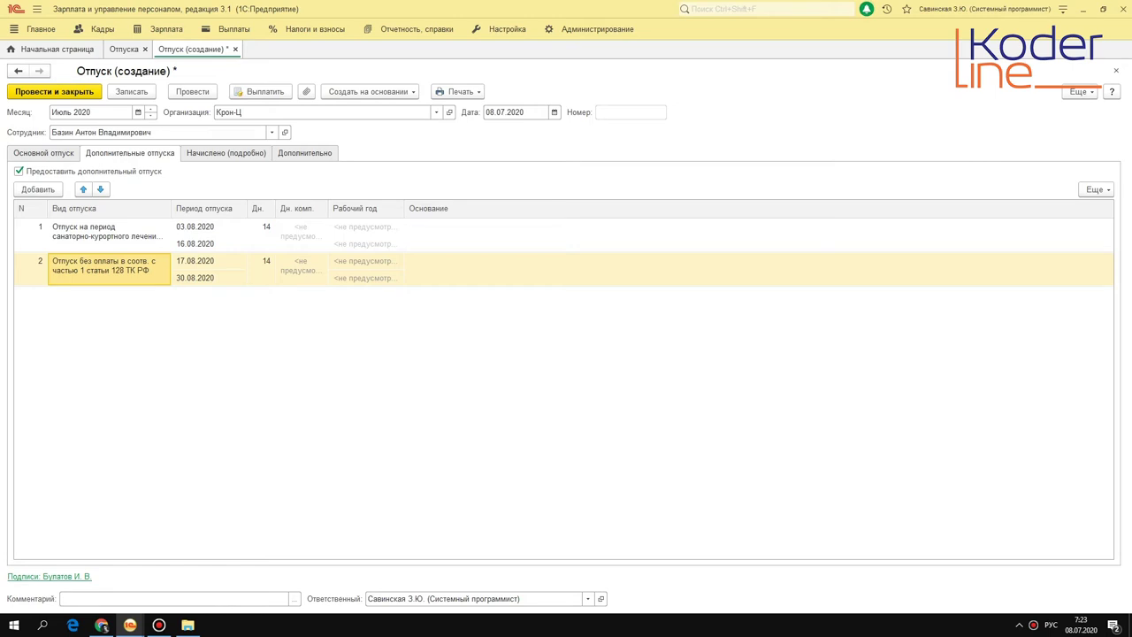
{"action": "left_click", "coordinate": [53, 152]}
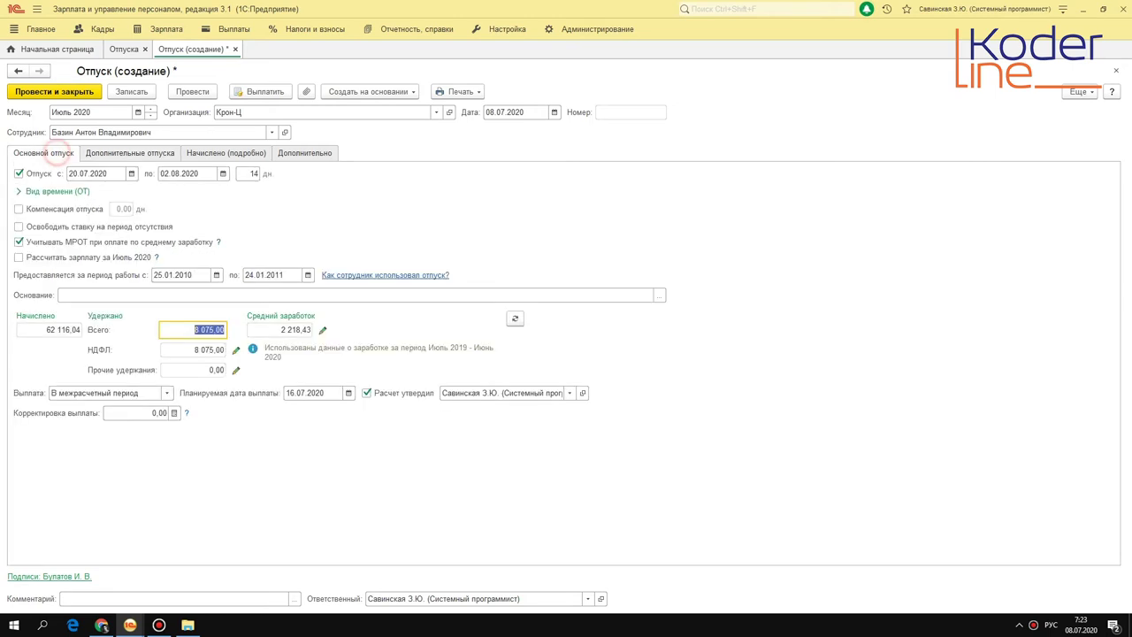
{"action": "left_click", "coordinate": [100, 152]}
{"action": "left_click", "coordinate": [39, 155]}
{"action": "left_click", "coordinate": [131, 152]}
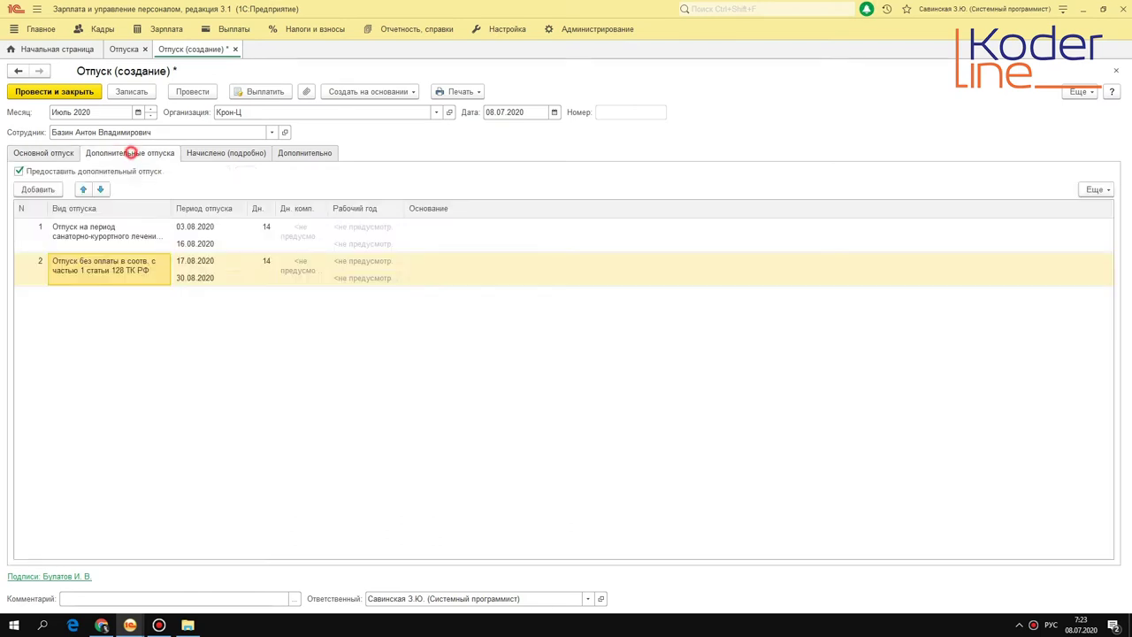
Step: Save the Отпуск document without closing it and view its attached files list
{"action": "left_click", "coordinate": [44, 152]}
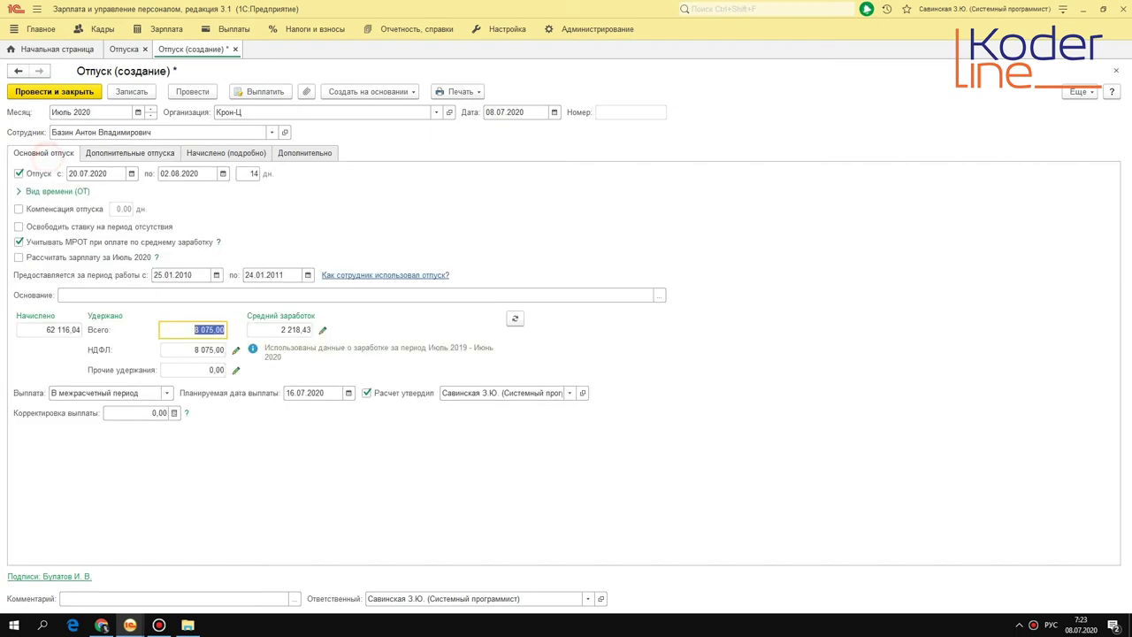
{"action": "left_click", "coordinate": [131, 92]}
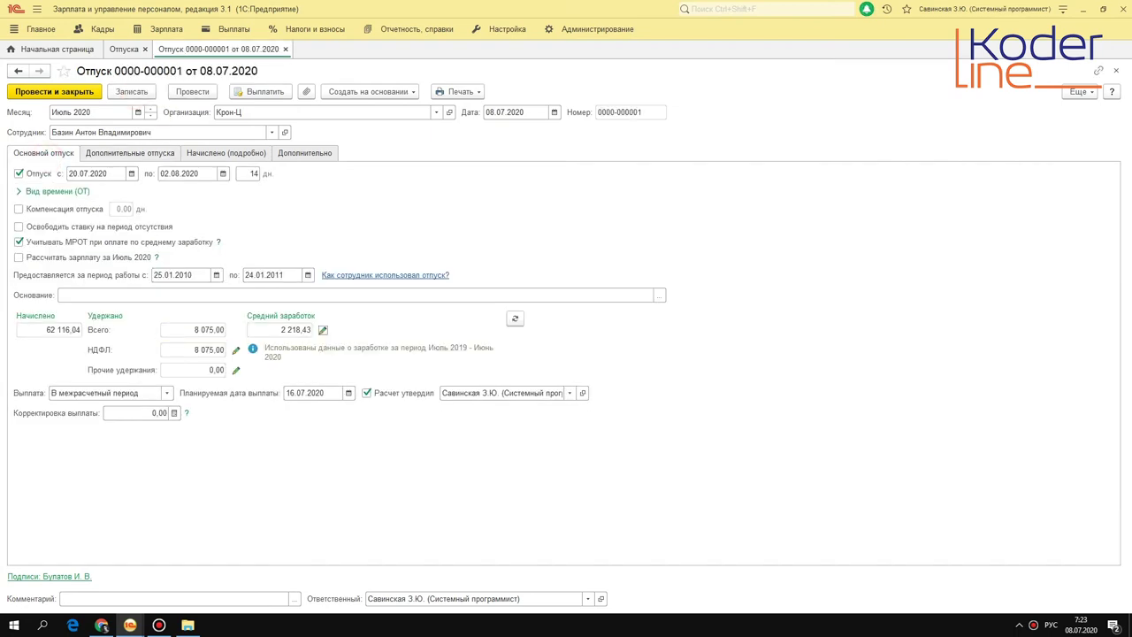
{"action": "left_click", "coordinate": [306, 92]}
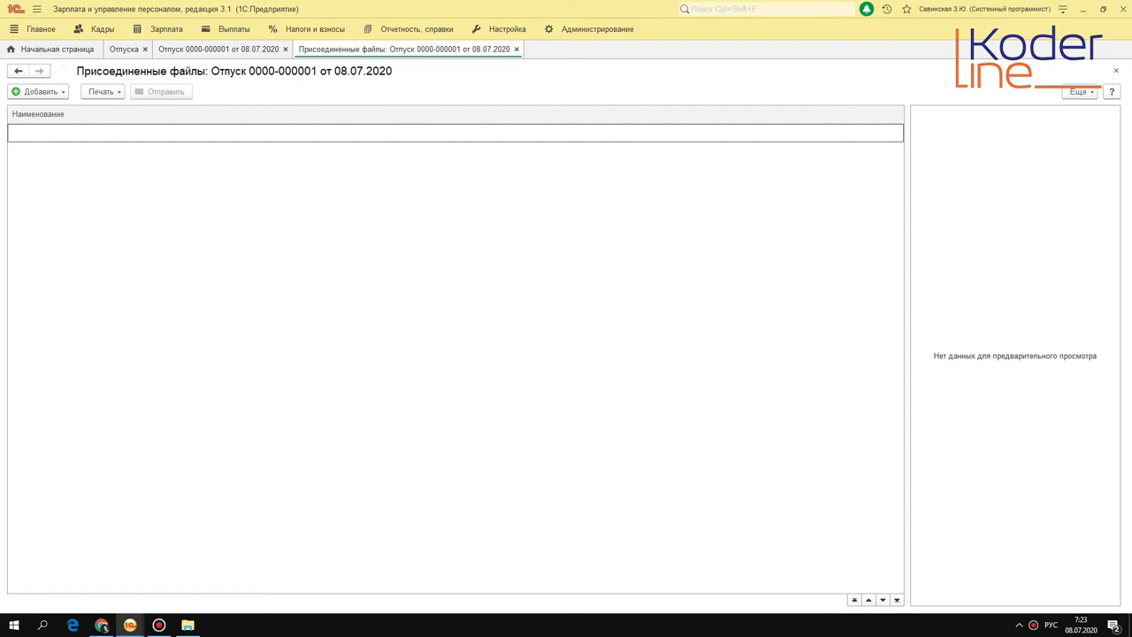
{"action": "key", "text": "Escape"}
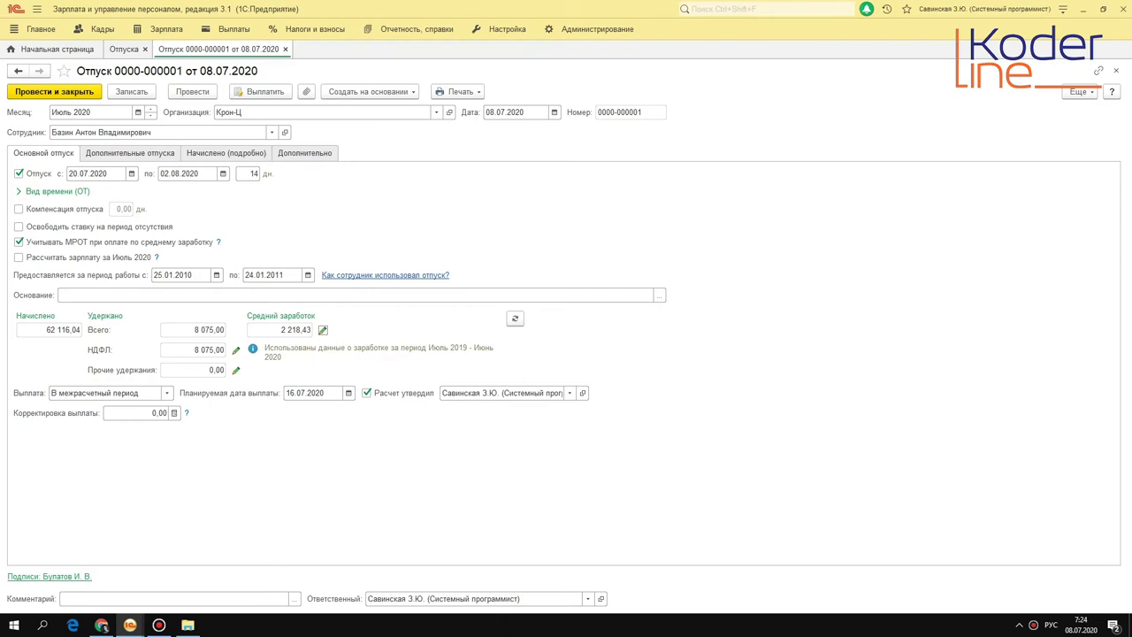
Step: Inspect the saved document's attachment column in the Отпуска list and recheck its attached files
{"action": "left_click", "coordinate": [124, 49]}
{"action": "left_click", "coordinate": [43, 171]}
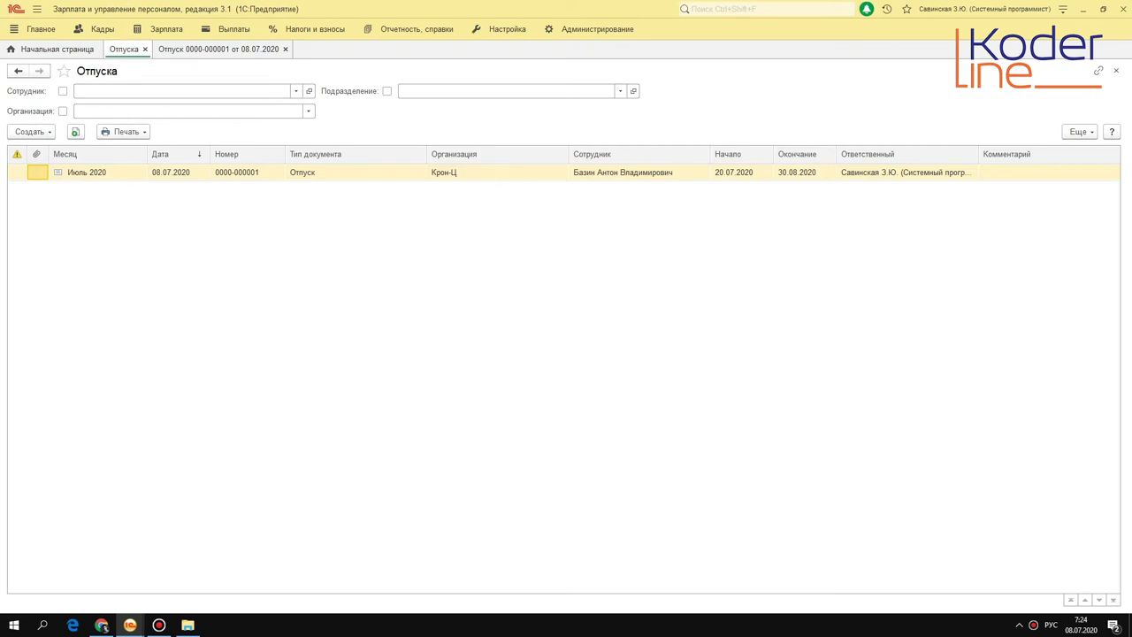
{"action": "left_click", "coordinate": [91, 175]}
{"action": "left_click", "coordinate": [207, 48]}
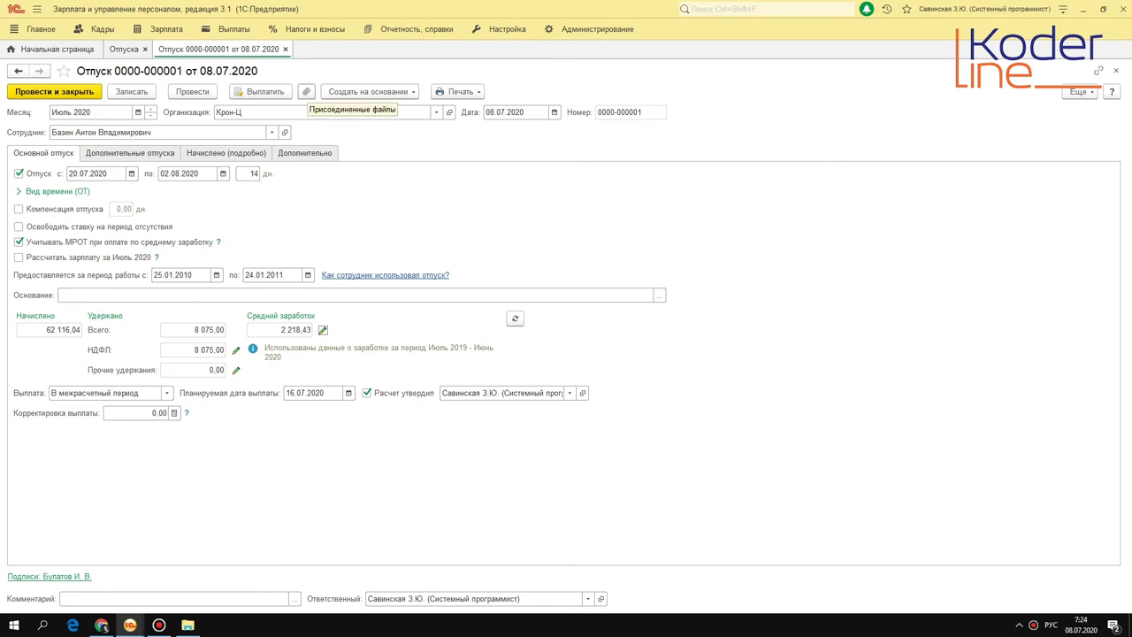
{"action": "left_click", "coordinate": [306, 92]}
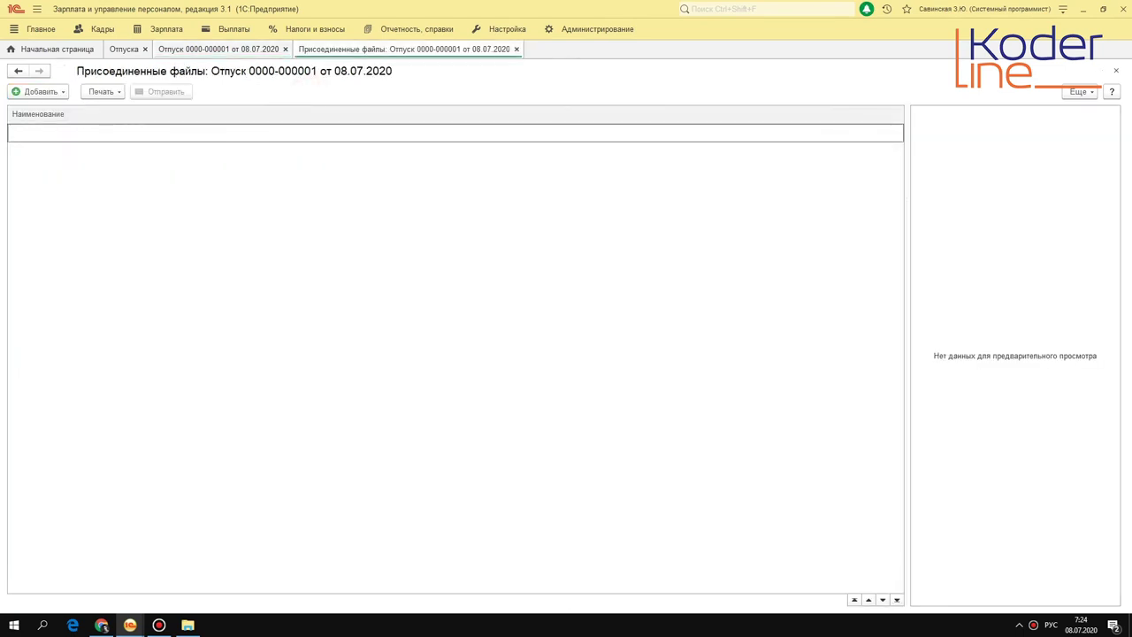
{"action": "left_click", "coordinate": [517, 49]}
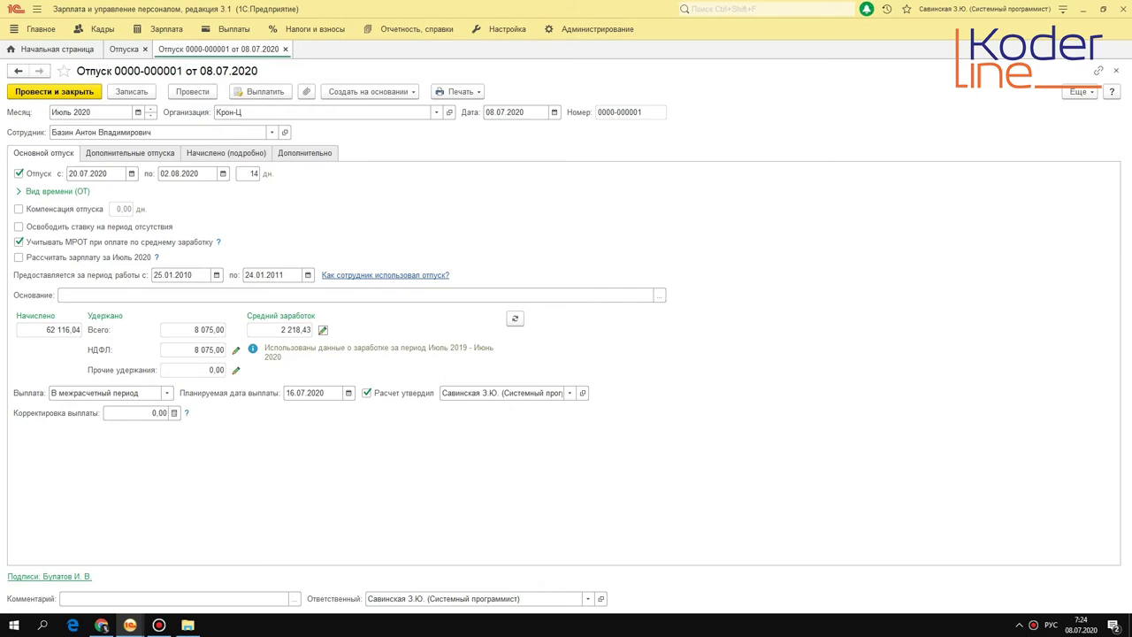
Step: Check the Дополнительно and Начислено (подробно) details and generate the Приказ о предоставлении отпуска (Т-6) form
{"action": "left_click", "coordinate": [305, 153]}
{"action": "left_click", "coordinate": [242, 152]}
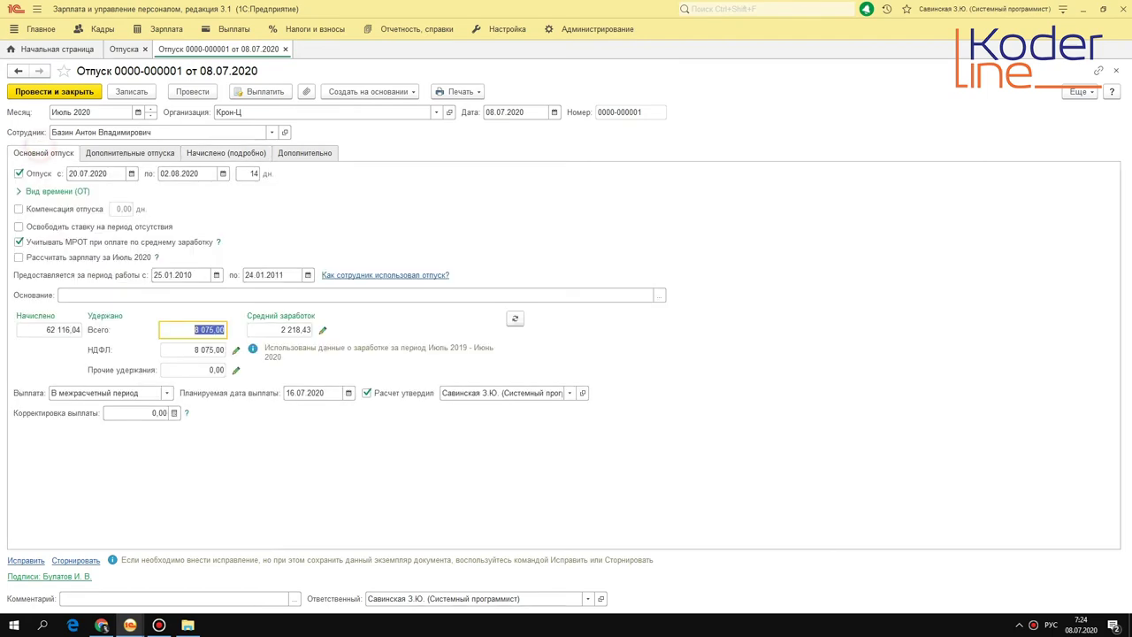
{"action": "left_click", "coordinate": [458, 91]}
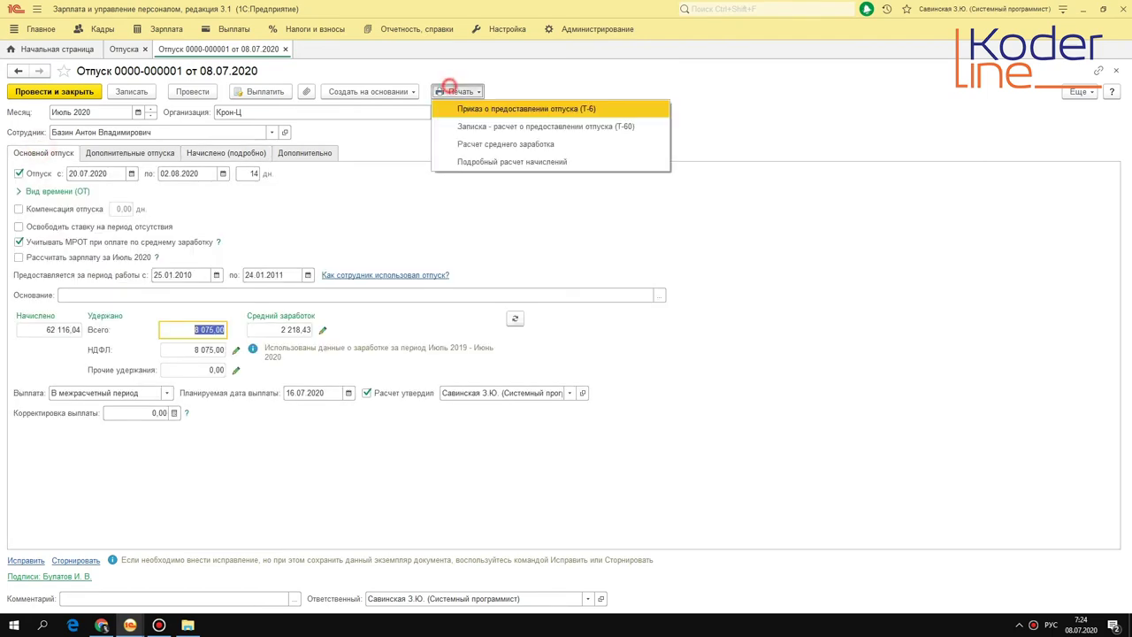
{"action": "left_click", "coordinate": [509, 107]}
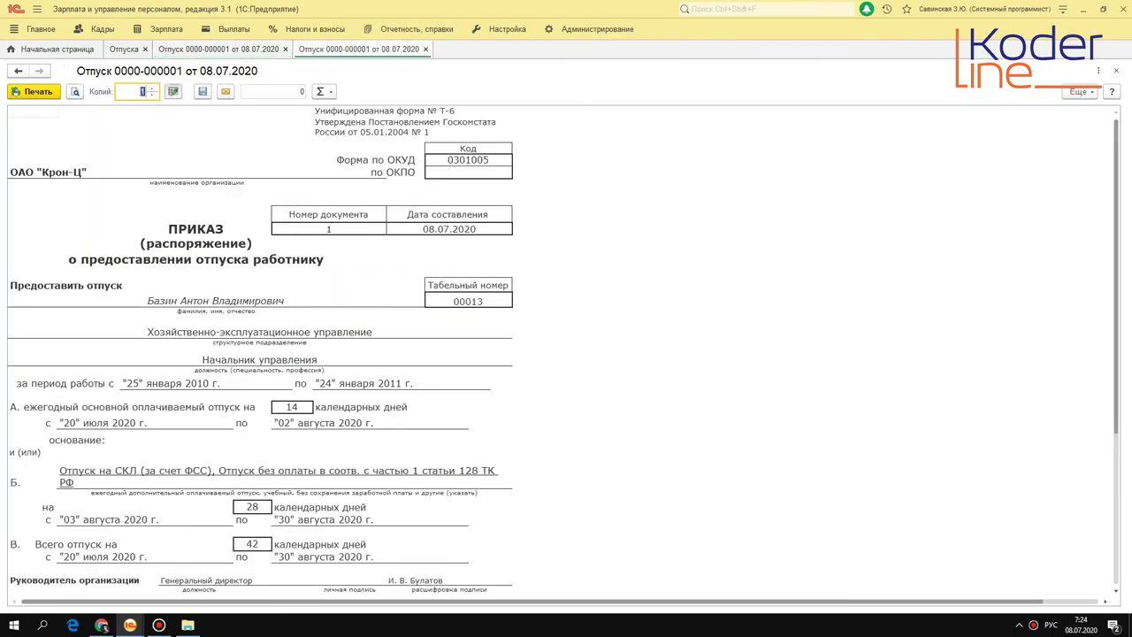
Step: Examine sections А and Б of the Т-6 order and its appendix on additional vacations, and close the form
{"action": "scroll", "coordinate": [566, 353], "scroll_direction": "down", "scroll_amount": 4}
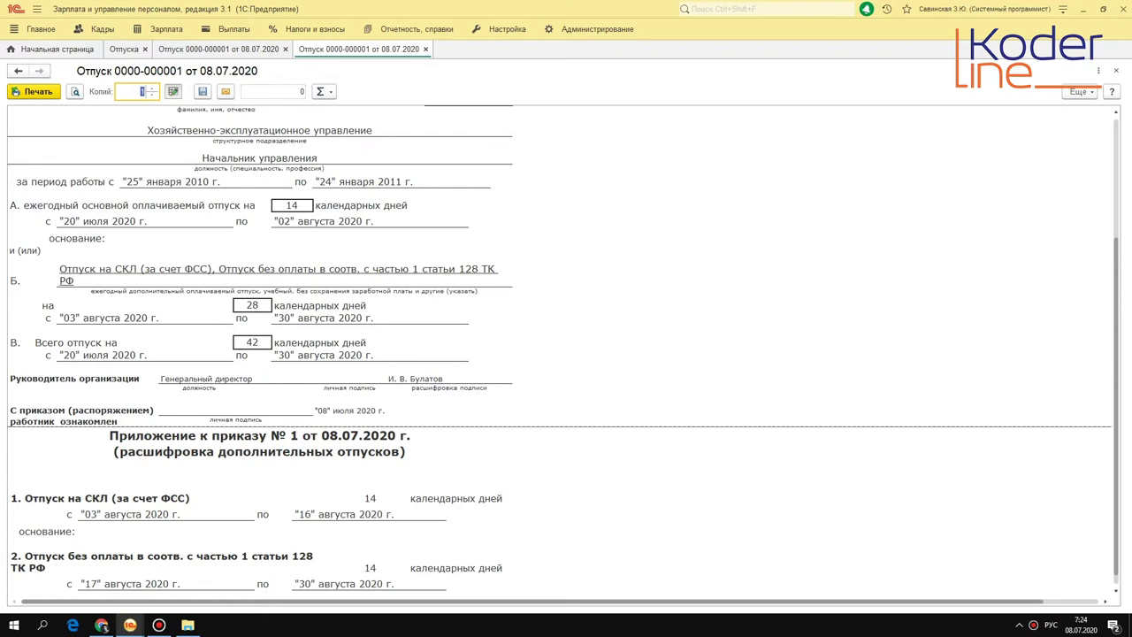
{"action": "left_click", "coordinate": [25, 205]}
{"action": "left_click", "coordinate": [21, 252]}
{"action": "left_click", "coordinate": [20, 206]}
{"action": "left_click", "coordinate": [19, 278]}
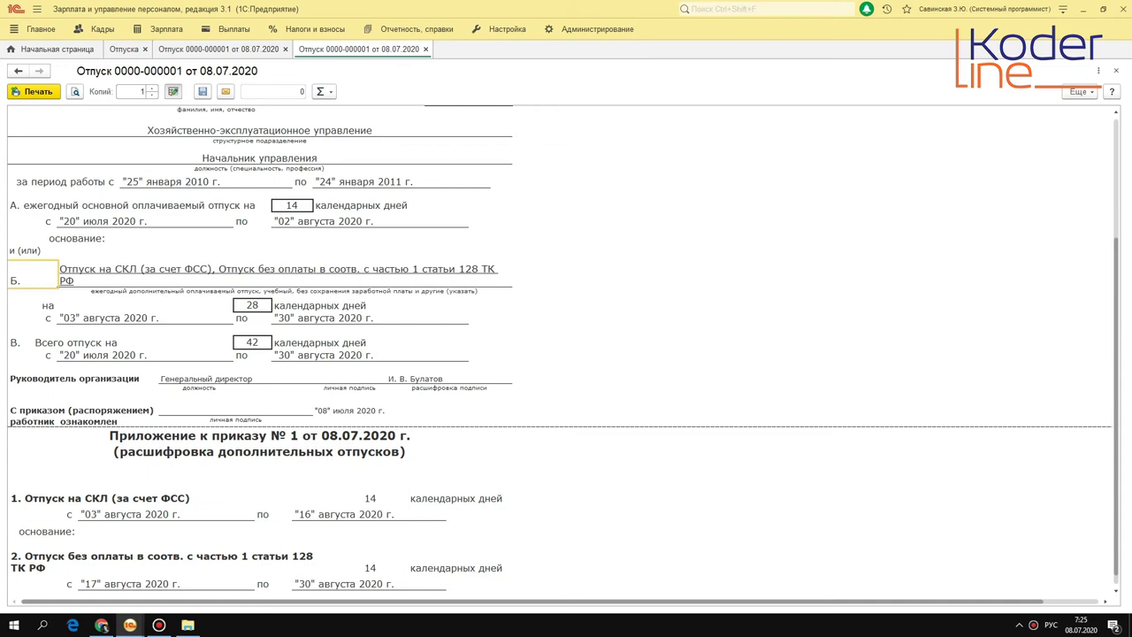
{"action": "scroll", "coordinate": [566, 354], "scroll_direction": "down", "scroll_amount": 3}
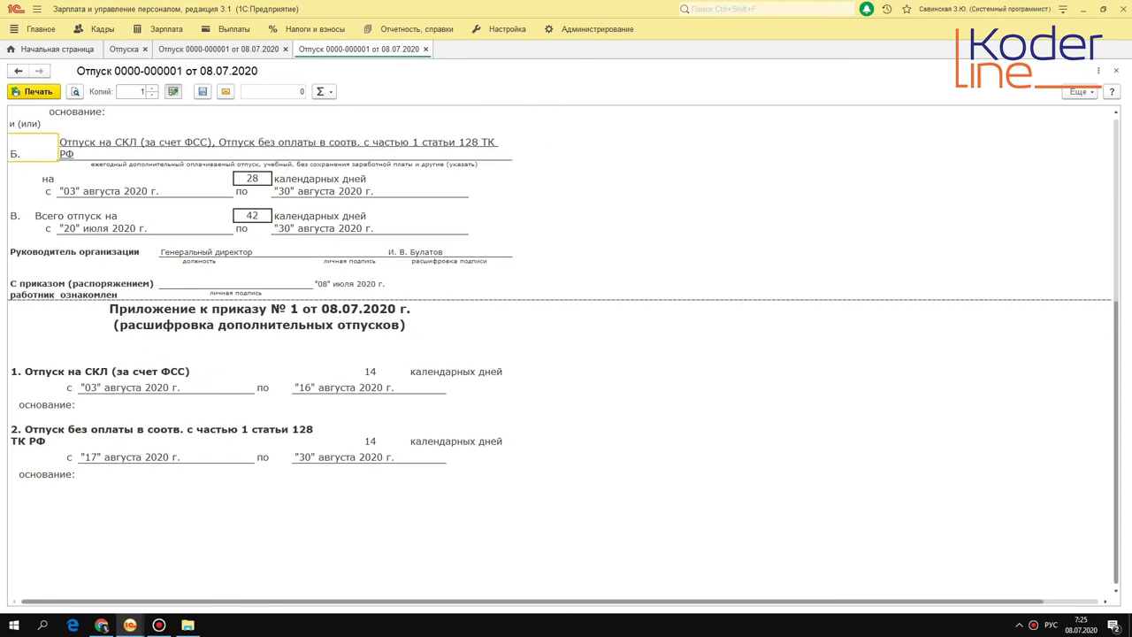
{"action": "left_click", "coordinate": [349, 310]}
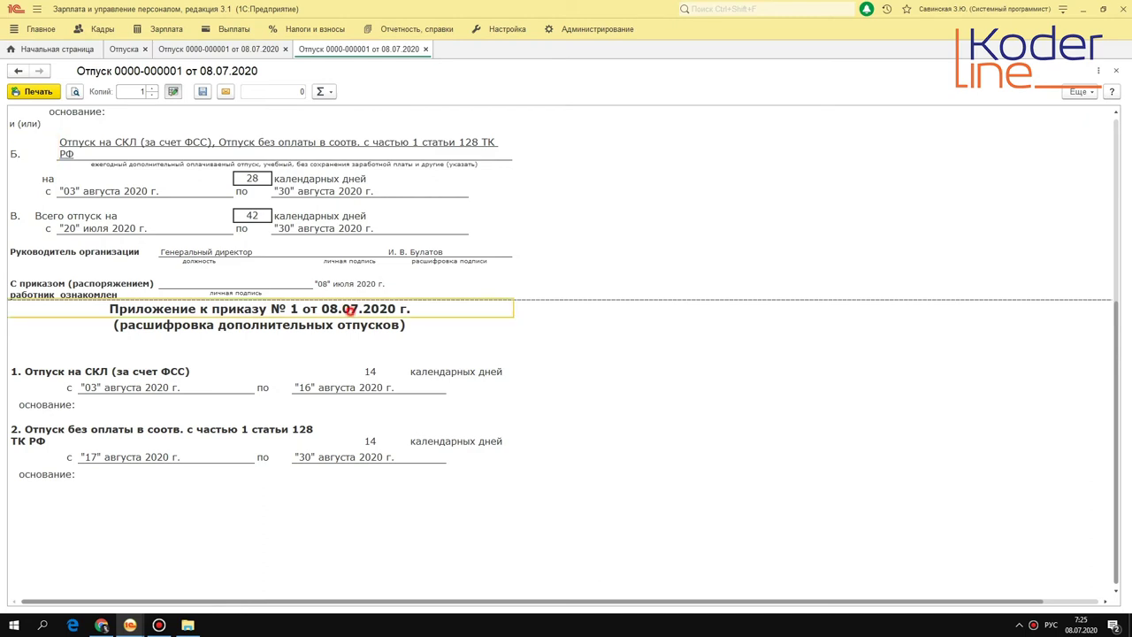
{"action": "left_click", "coordinate": [199, 330]}
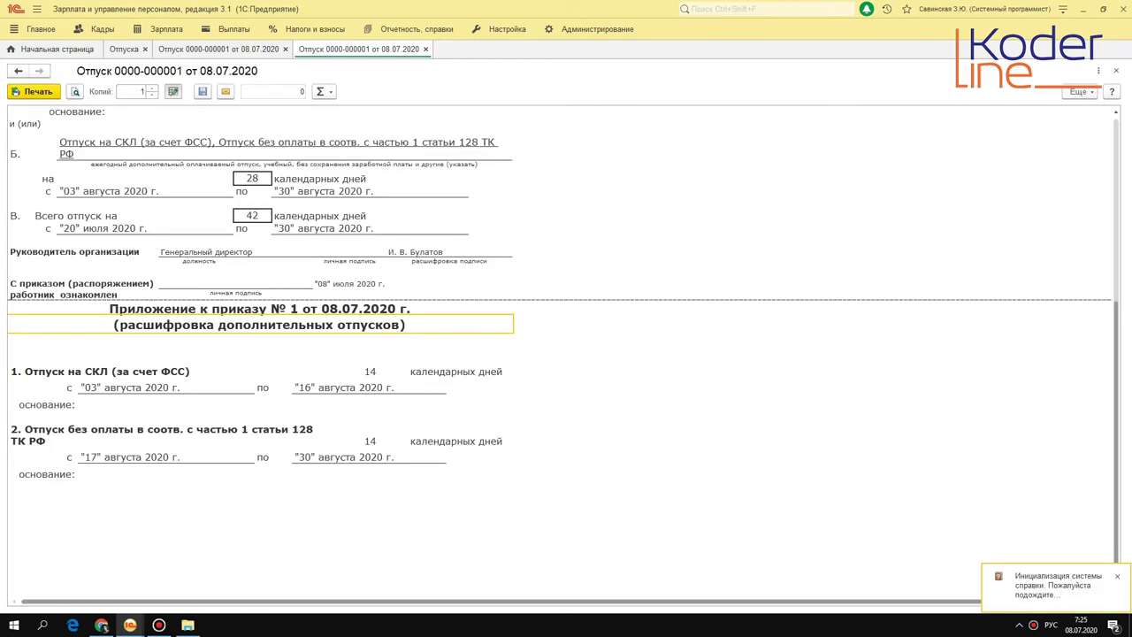
{"action": "left_click", "coordinate": [425, 50]}
Step: Generate the Записка-расчет о предоставлении отпуска (Т-60) form and examine its main and additional vacation sections
{"action": "left_click", "coordinate": [130, 153]}
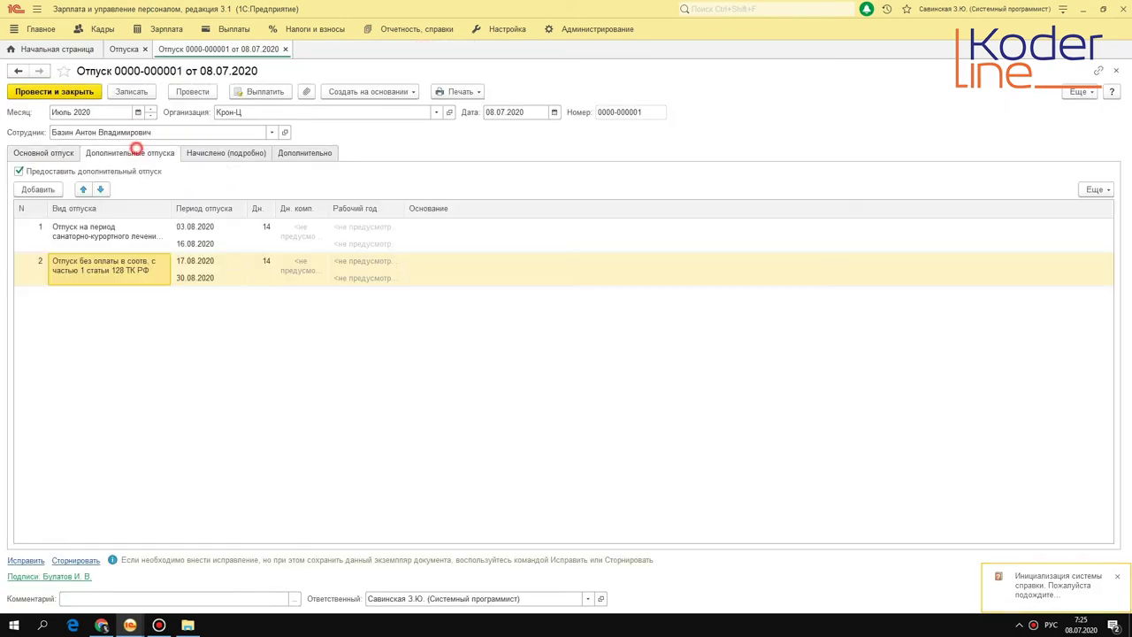
{"action": "left_click", "coordinate": [55, 152]}
{"action": "left_click", "coordinate": [457, 91]}
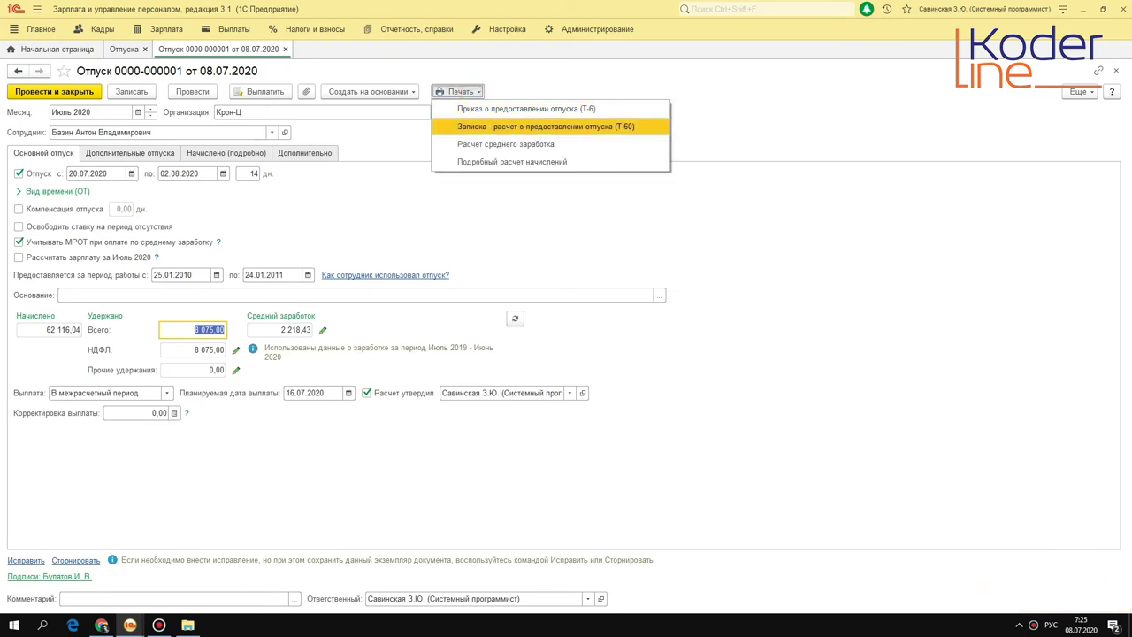
{"action": "left_click", "coordinate": [490, 128]}
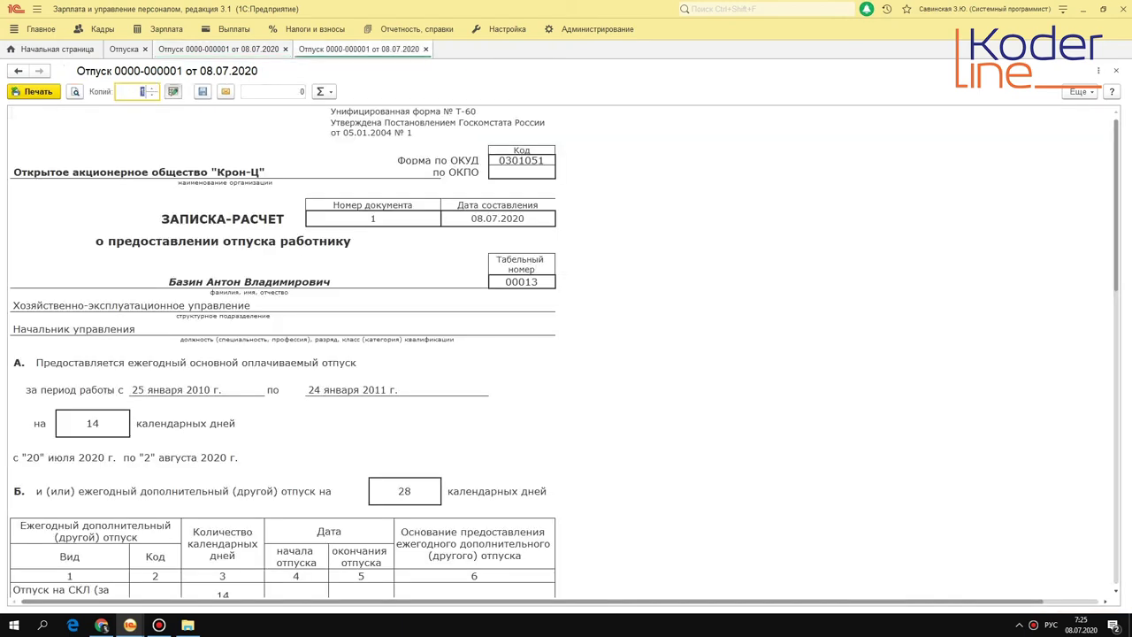
{"action": "scroll", "coordinate": [283, 354], "scroll_direction": "down", "scroll_amount": 5}
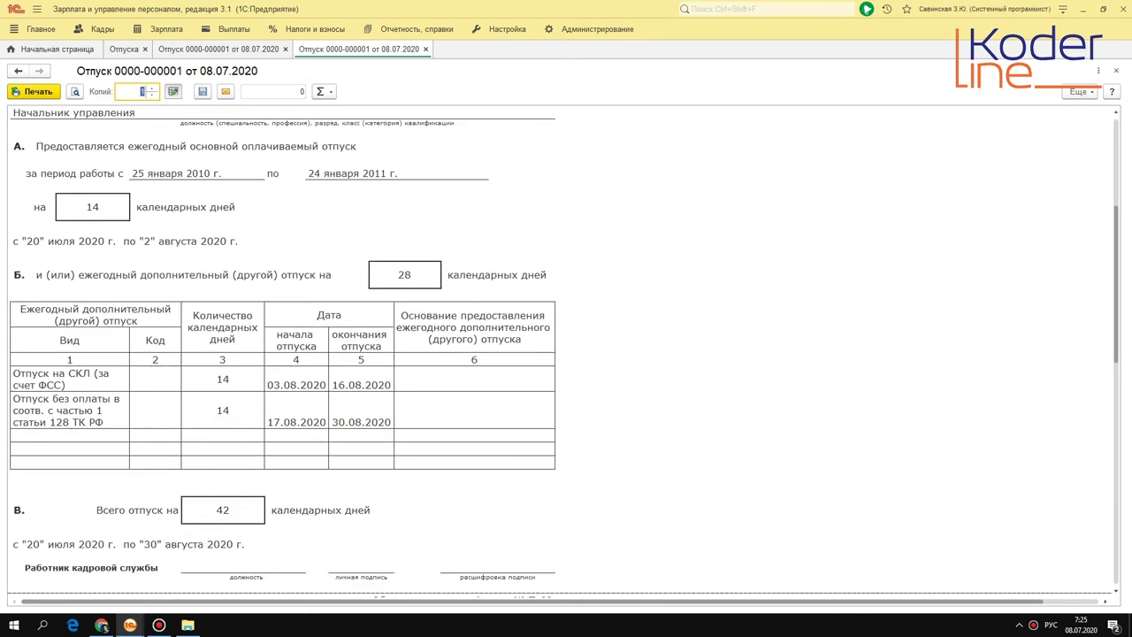
{"action": "scroll", "coordinate": [563, 350], "scroll_direction": "up", "scroll_amount": 1}
{"action": "scroll", "coordinate": [564, 349], "scroll_direction": "up", "scroll_amount": 1}
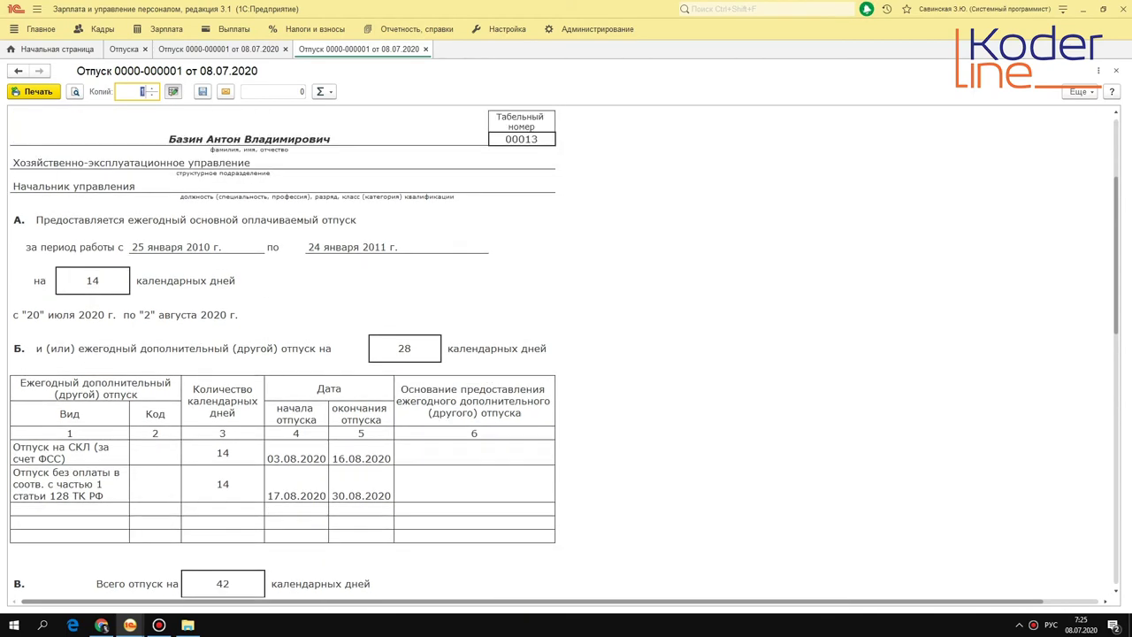
Step: Examine the Т-60 form's vacation pay calculation, accruals, withholdings and payout amount, and close the form
{"action": "scroll", "coordinate": [563, 350], "scroll_direction": "down", "scroll_amount": 15}
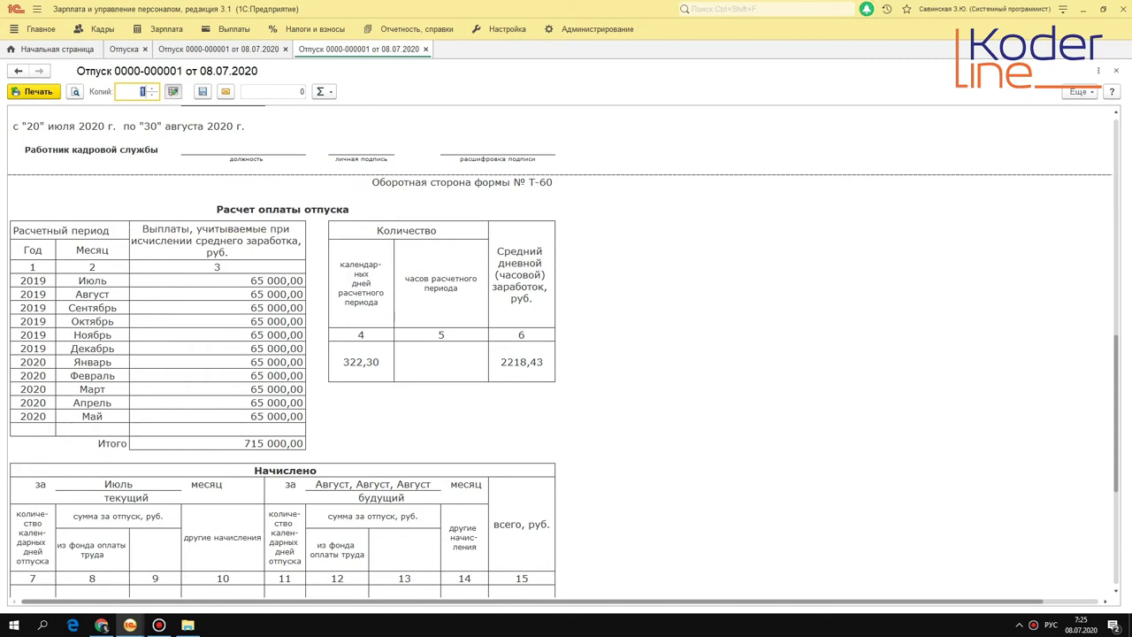
{"action": "scroll", "coordinate": [563, 351], "scroll_direction": "down", "scroll_amount": 3}
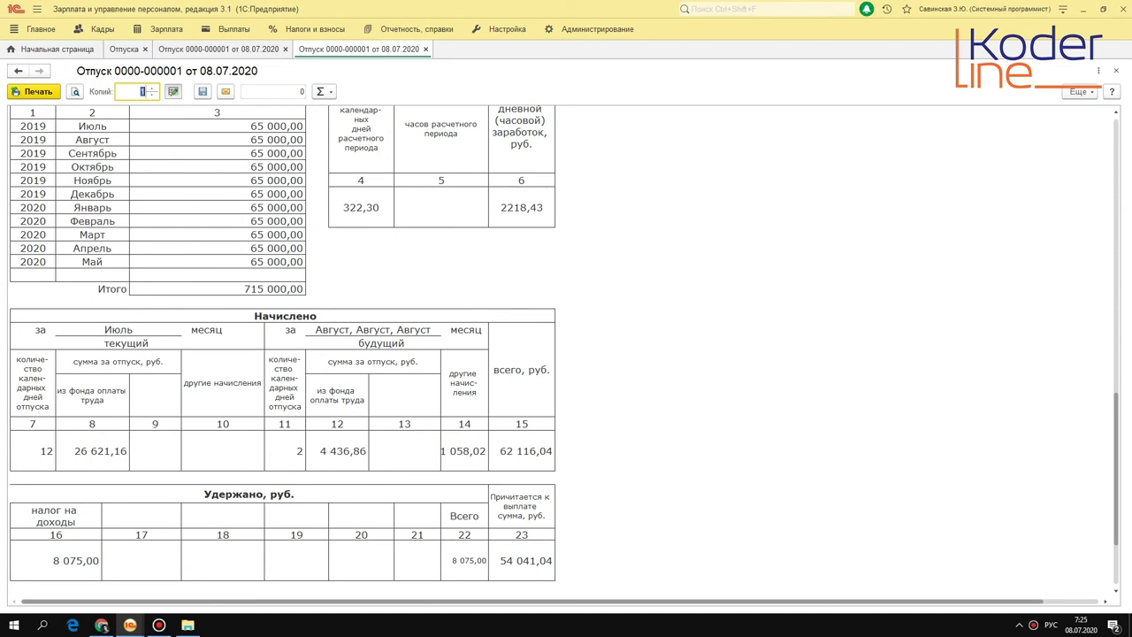
{"action": "scroll", "coordinate": [563, 352], "scroll_direction": "down", "scroll_amount": 4}
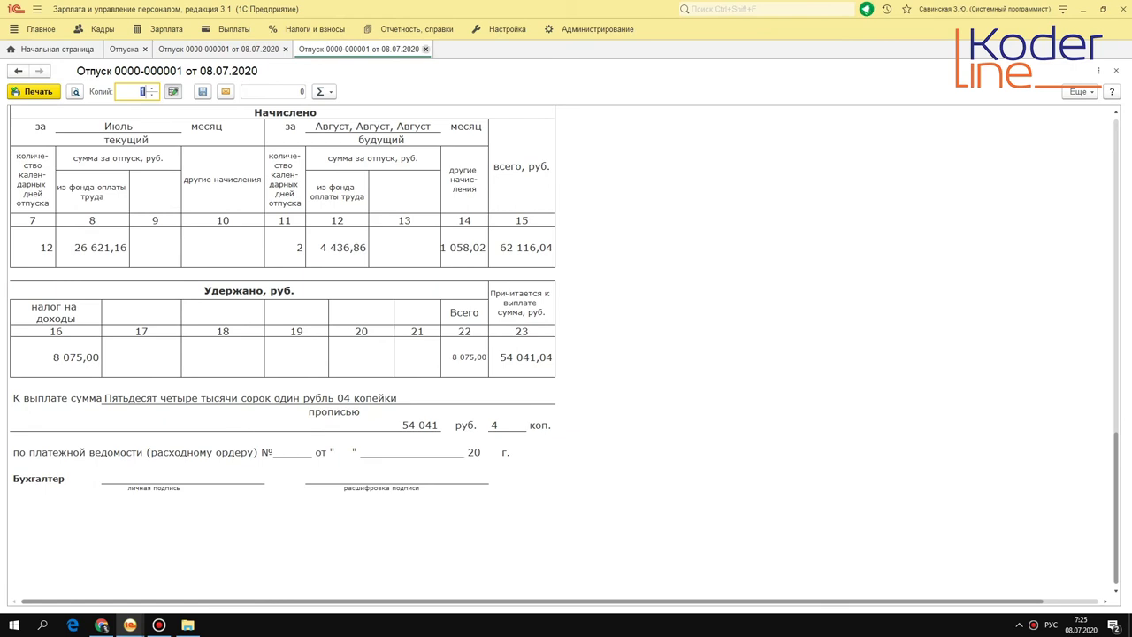
{"action": "left_click", "coordinate": [425, 49]}
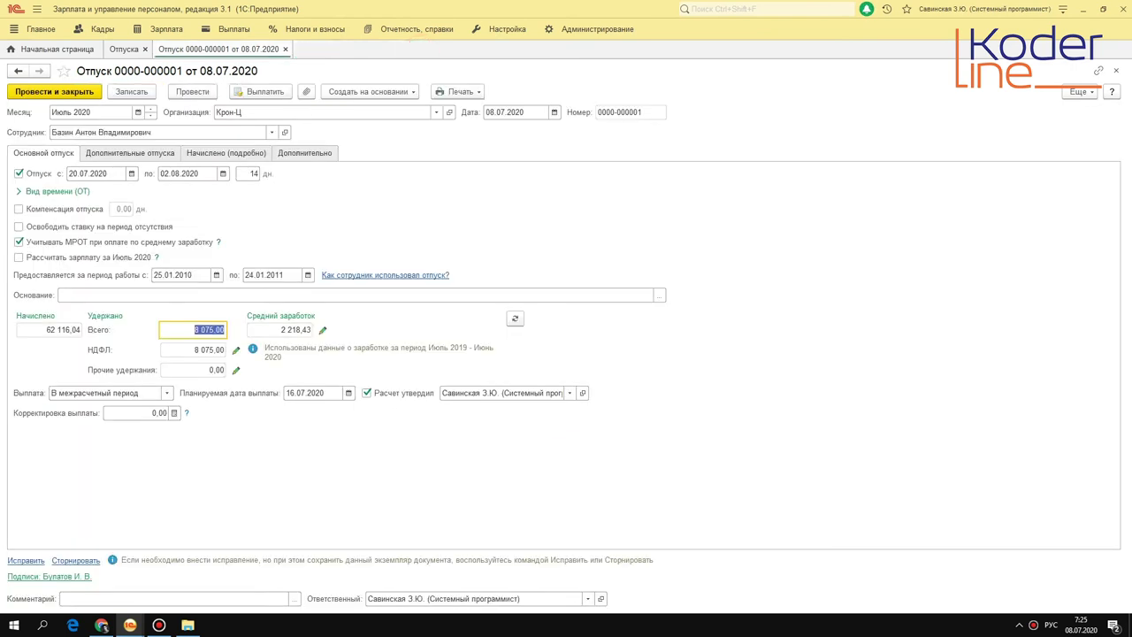
Step: Generate the Расчет среднего заработка form, examine its earnings, worked time and average daily earnings sections, and close it
{"action": "left_click", "coordinate": [457, 91]}
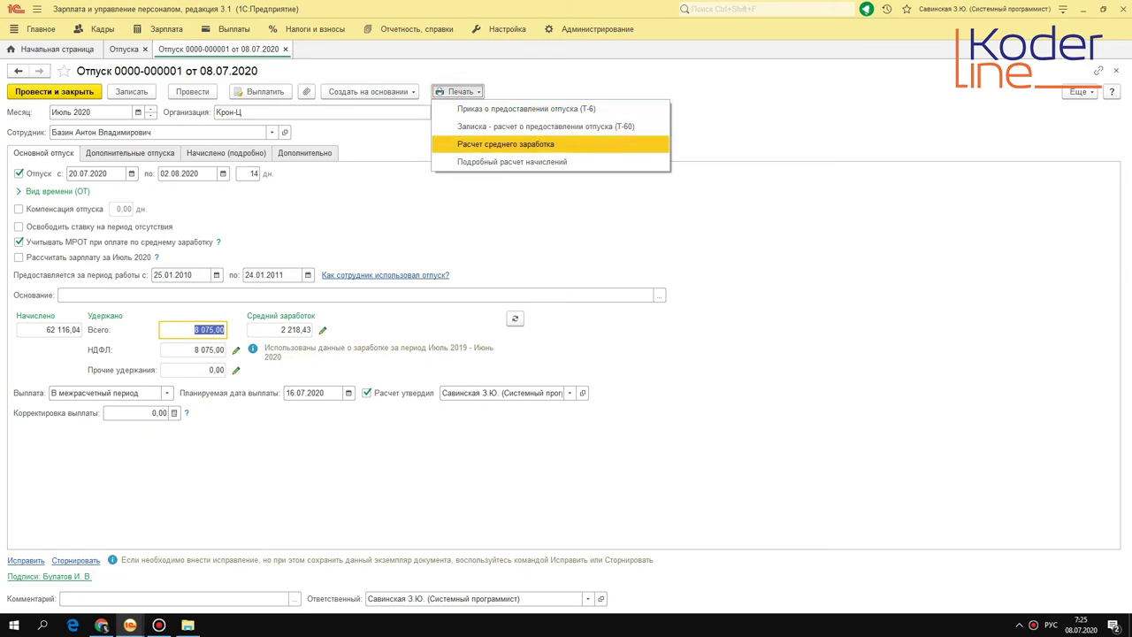
{"action": "left_click", "coordinate": [505, 146]}
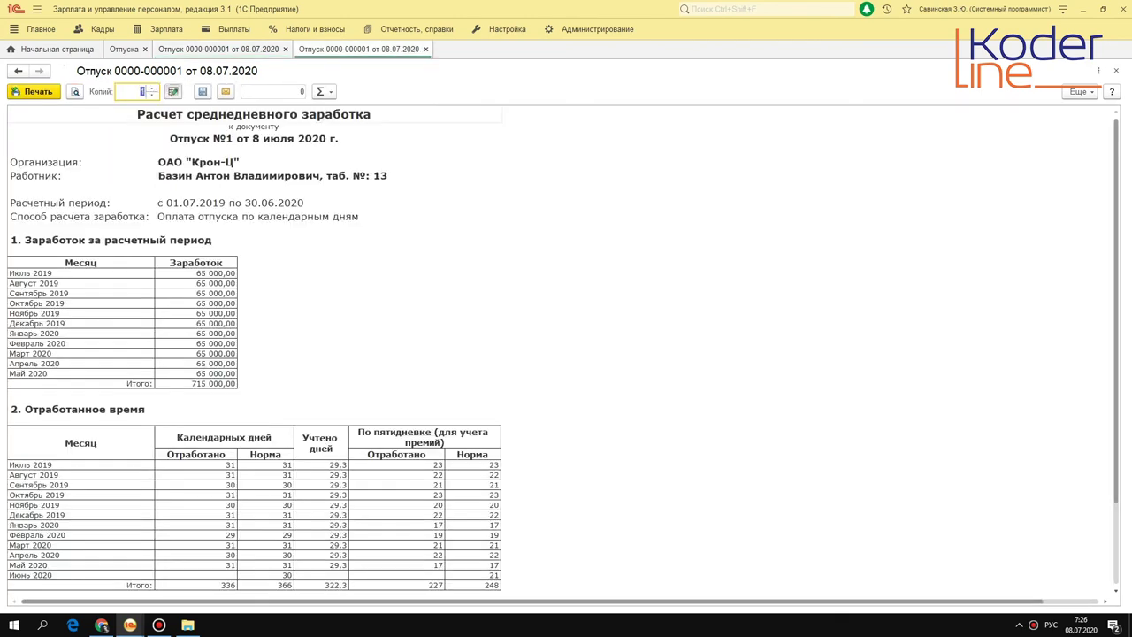
{"action": "left_click_drag", "start_coordinate": [35, 273], "coordinate": [212, 374]}
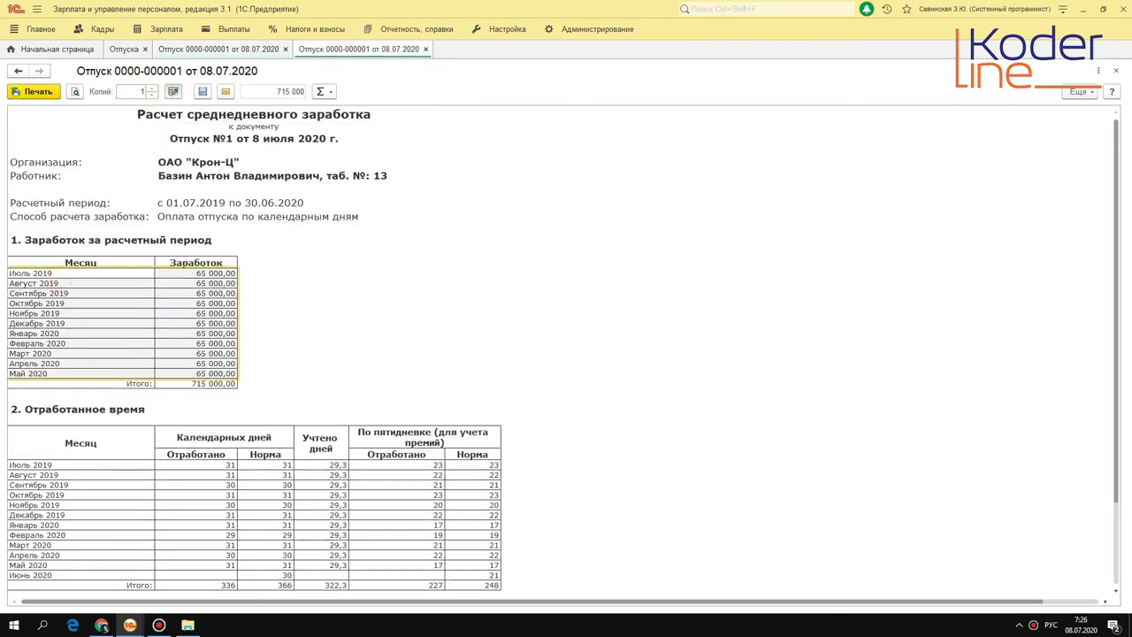
{"action": "scroll", "coordinate": [255, 354], "scroll_direction": "down", "scroll_amount": 3}
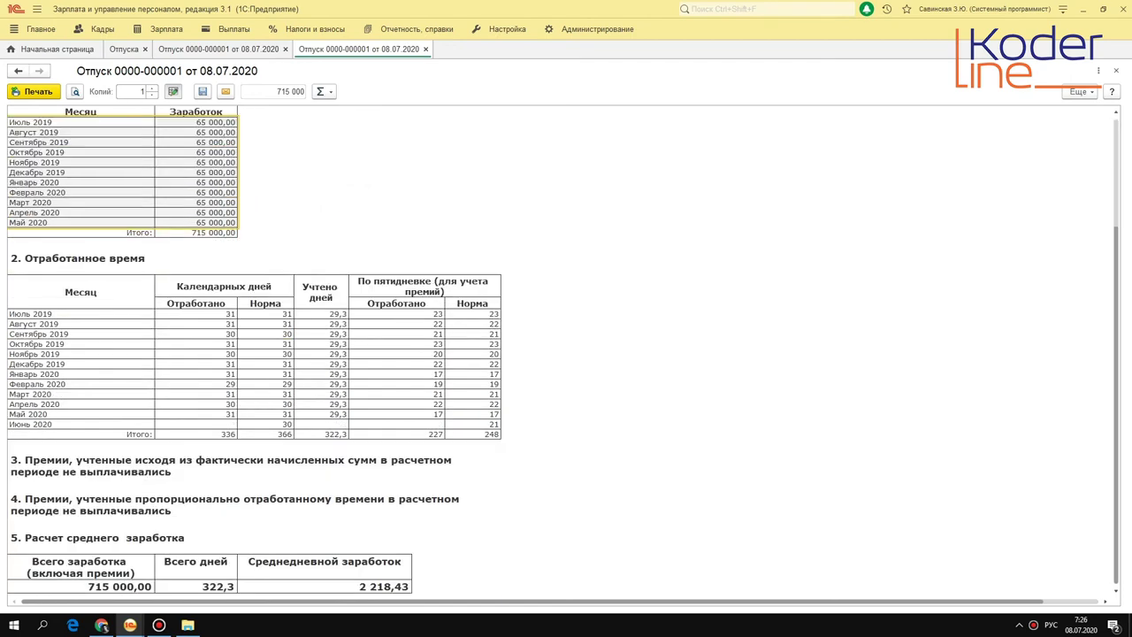
{"action": "scroll", "coordinate": [255, 354], "scroll_direction": "down", "scroll_amount": 3}
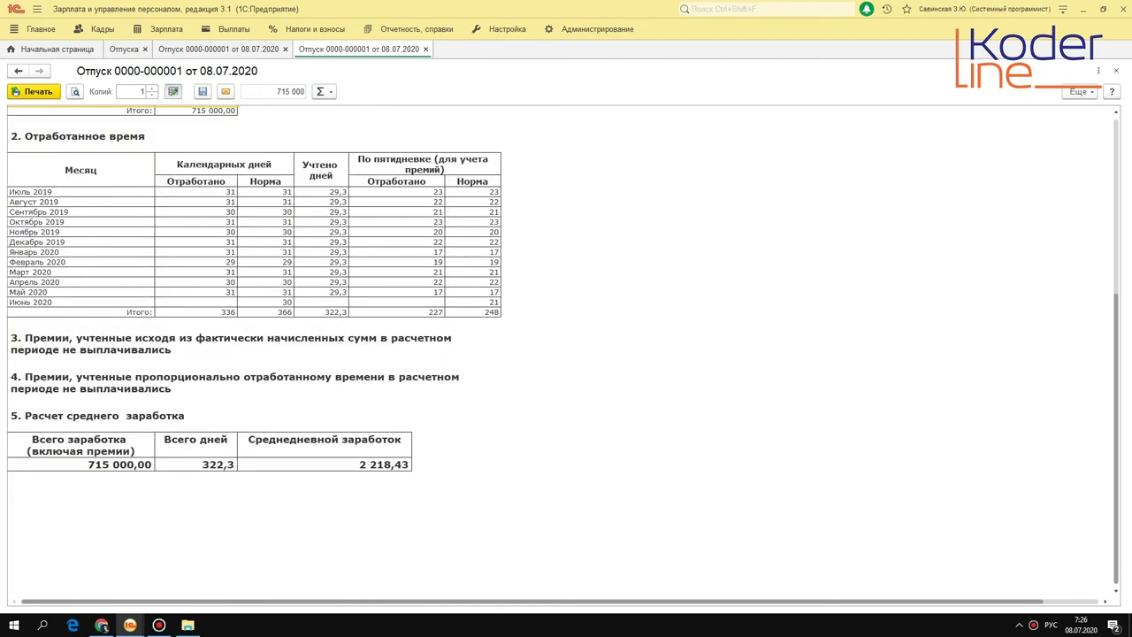
{"action": "scroll", "coordinate": [254, 354], "scroll_direction": "up", "scroll_amount": 6}
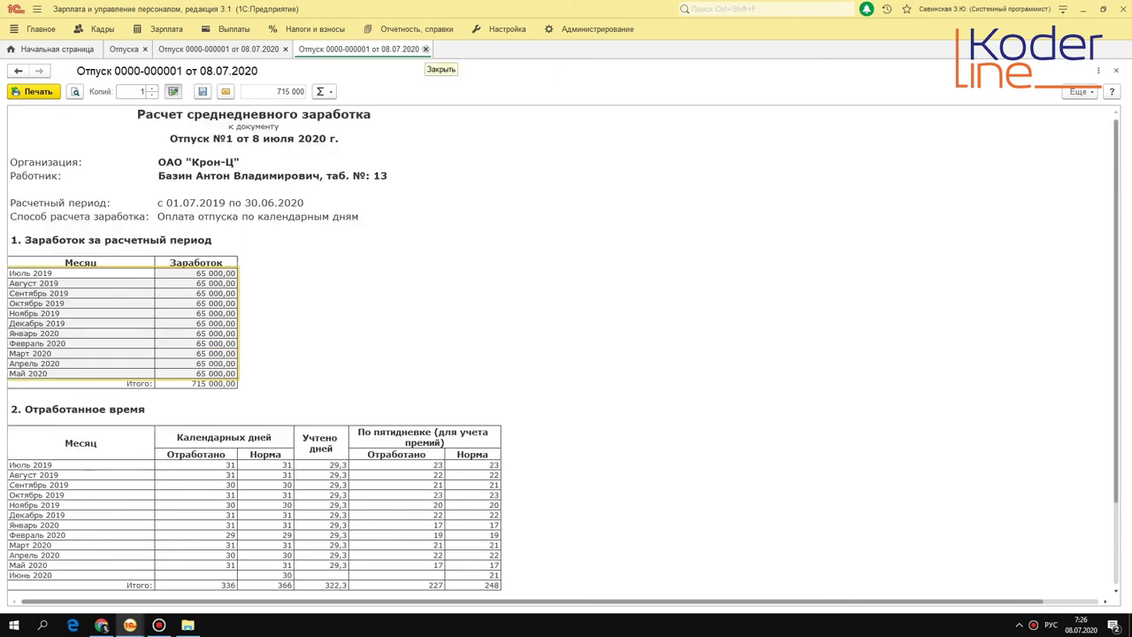
{"action": "left_click", "coordinate": [426, 49]}
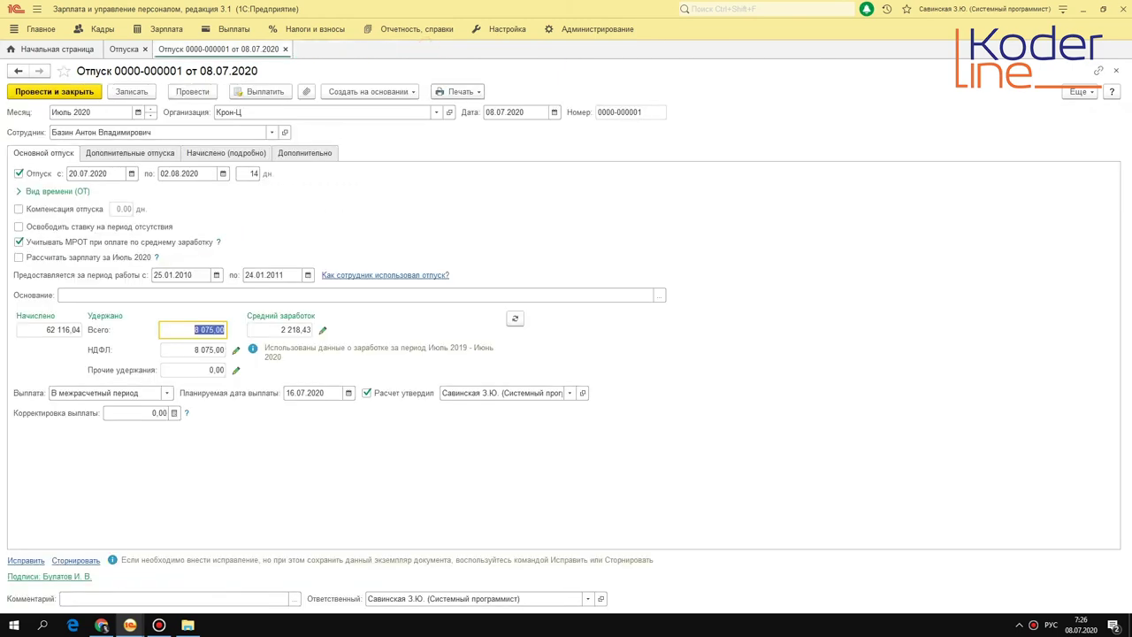
Step: Generate the Подробный расчет начислений form and examine its average earnings calculation
{"action": "left_click", "coordinate": [455, 91]}
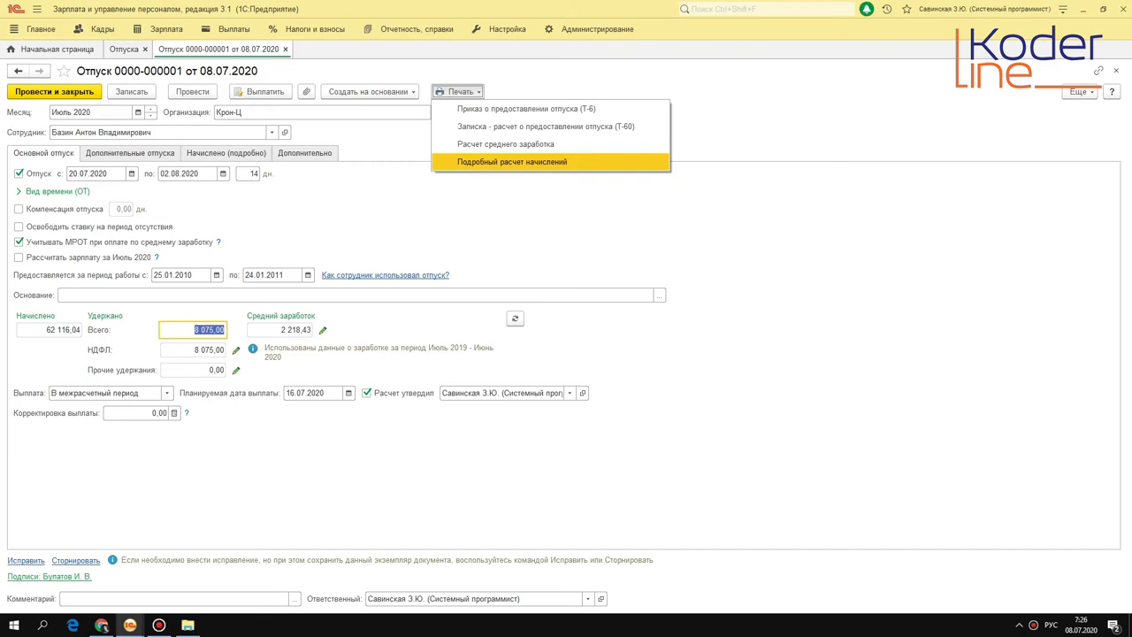
{"action": "left_click", "coordinate": [518, 163]}
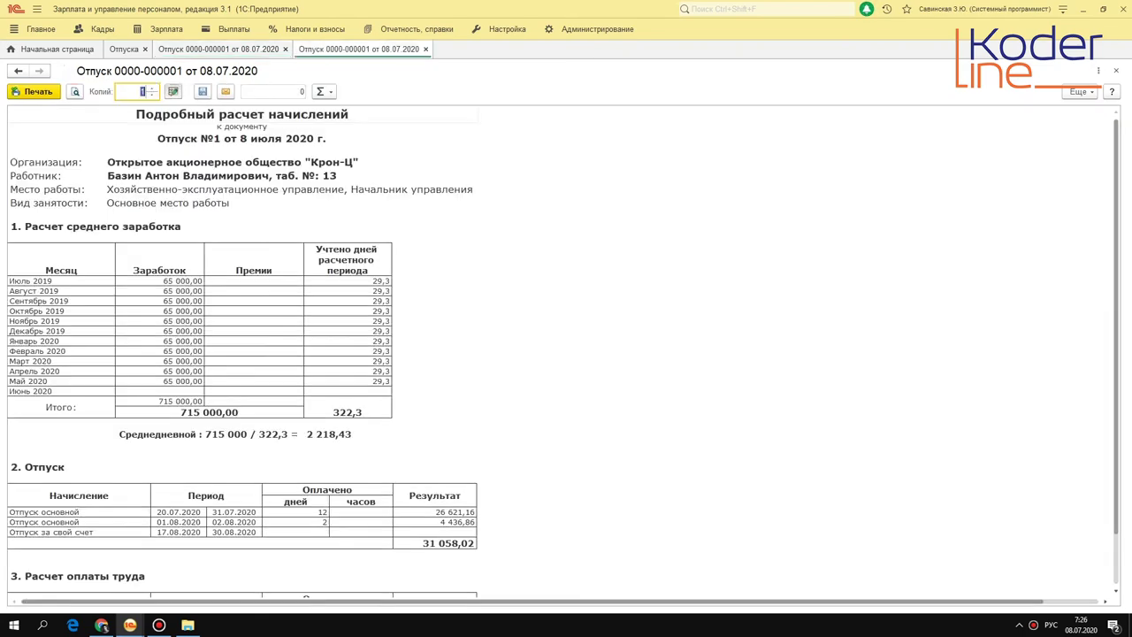
{"action": "scroll", "coordinate": [243, 354], "scroll_direction": "down", "scroll_amount": 5}
{"action": "scroll", "coordinate": [243, 354], "scroll_direction": "up", "scroll_amount": 4}
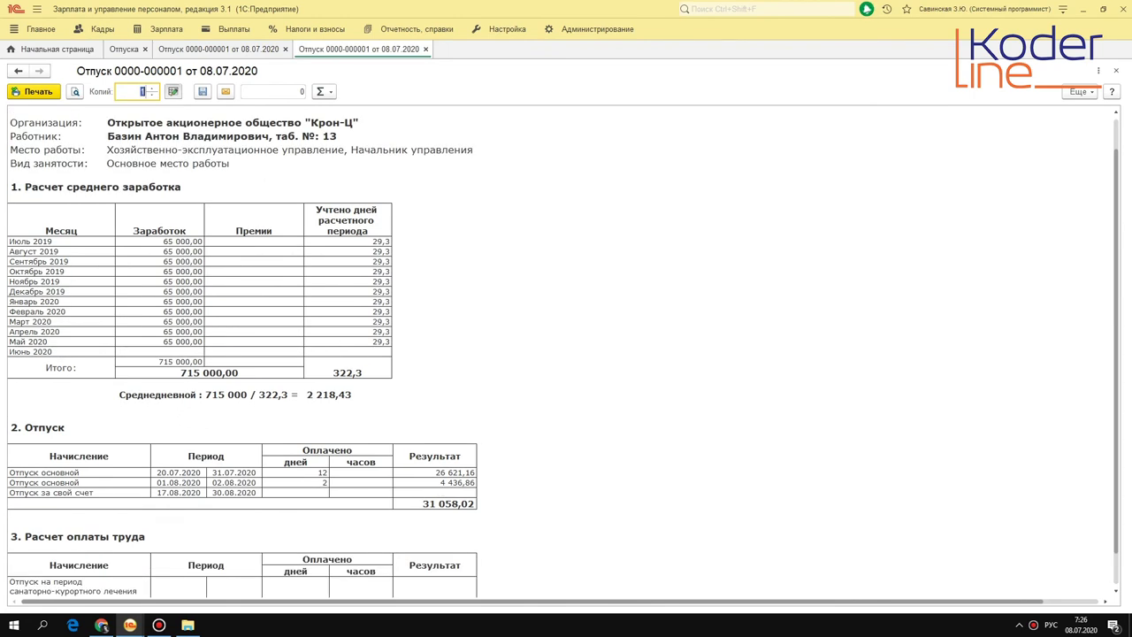
{"action": "scroll", "coordinate": [564, 353], "scroll_direction": "up", "scroll_amount": 1}
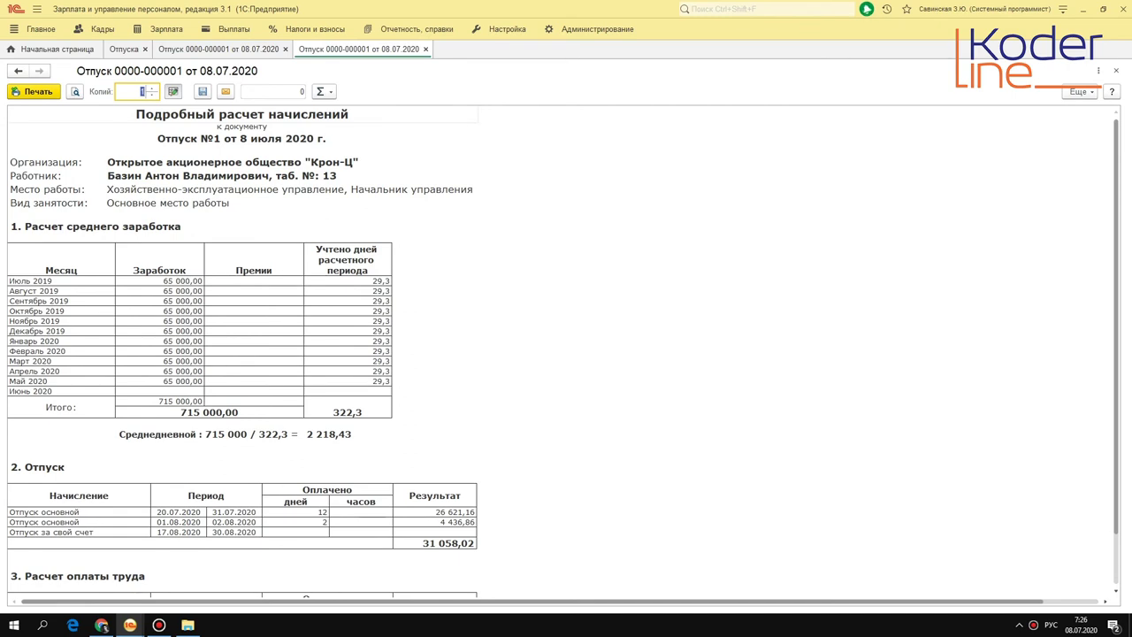
Step: Examine the Отпуск and Расчет оплаты труда sections of the detailed accrual calculation, and close the form
{"action": "left_click", "coordinate": [453, 512]}
{"action": "scroll", "coordinate": [453, 512], "scroll_direction": "down", "scroll_amount": 3}
{"action": "scroll", "coordinate": [563, 298], "scroll_direction": "down", "scroll_amount": 1}
{"action": "left_click", "coordinate": [47, 237]}
{"action": "left_click", "coordinate": [73, 347]}
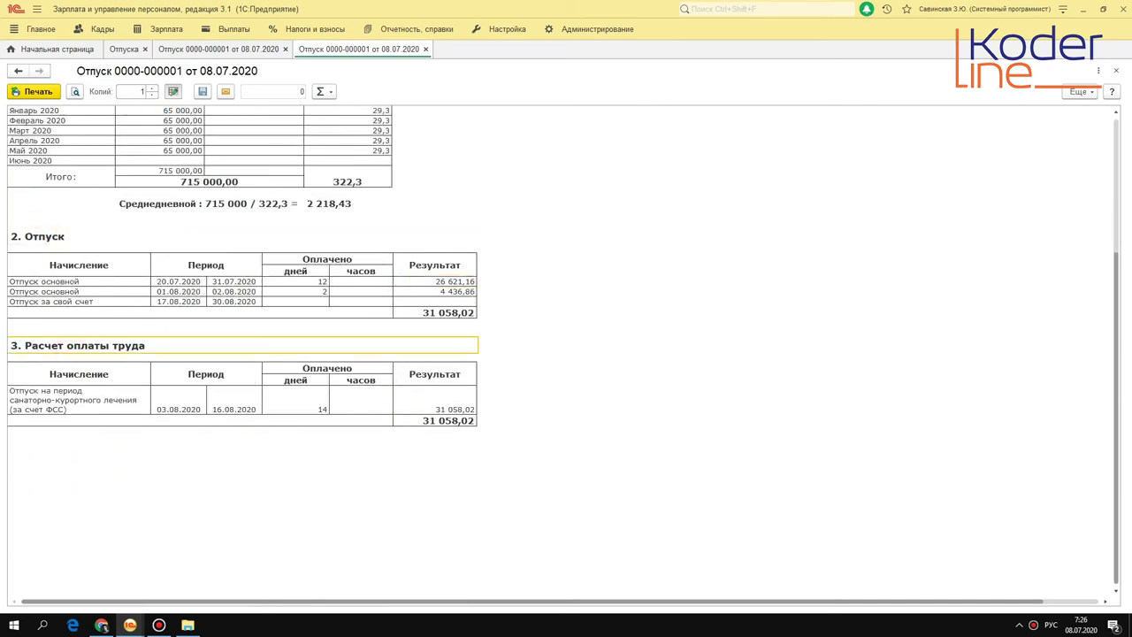
{"action": "left_click", "coordinate": [51, 402]}
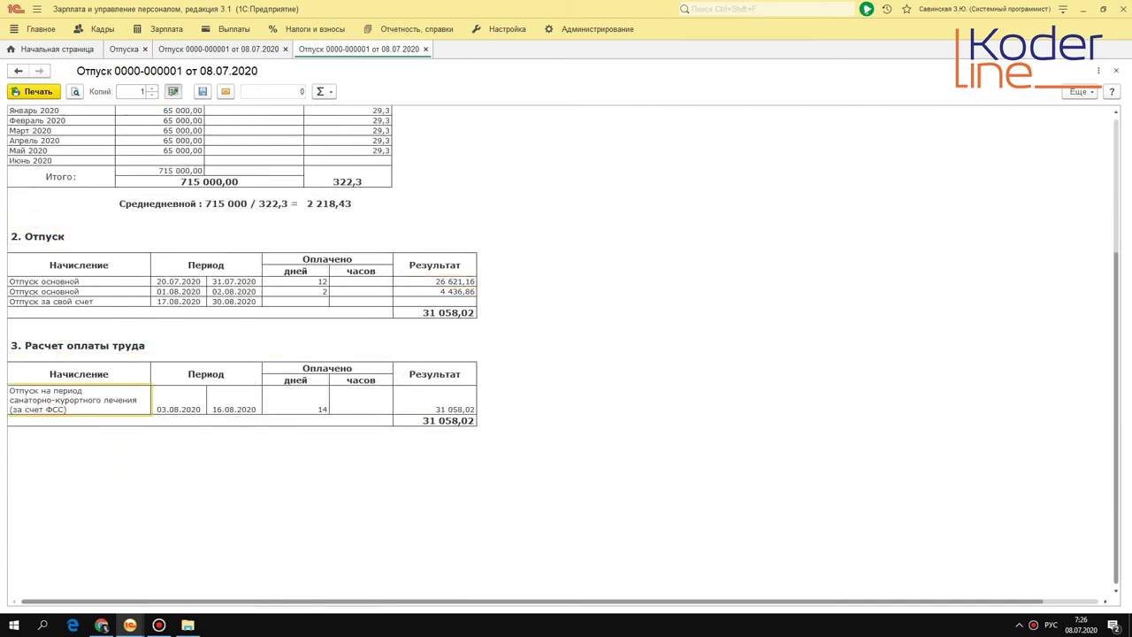
{"action": "left_click", "coordinate": [44, 301]}
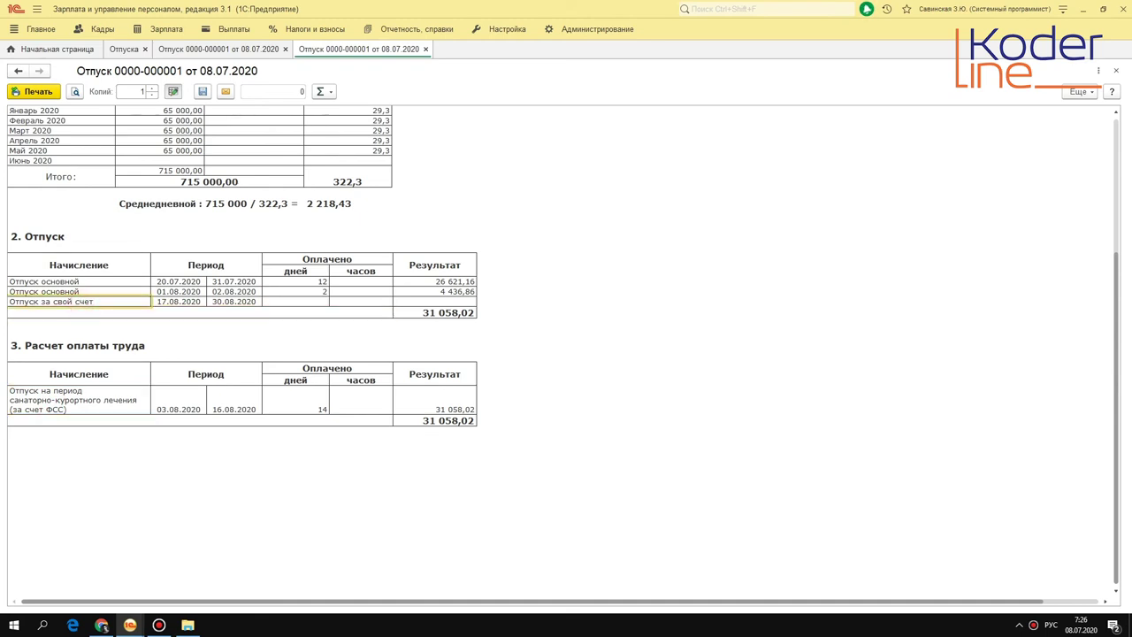
{"action": "scroll", "coordinate": [239, 354], "scroll_direction": "up", "scroll_amount": 5}
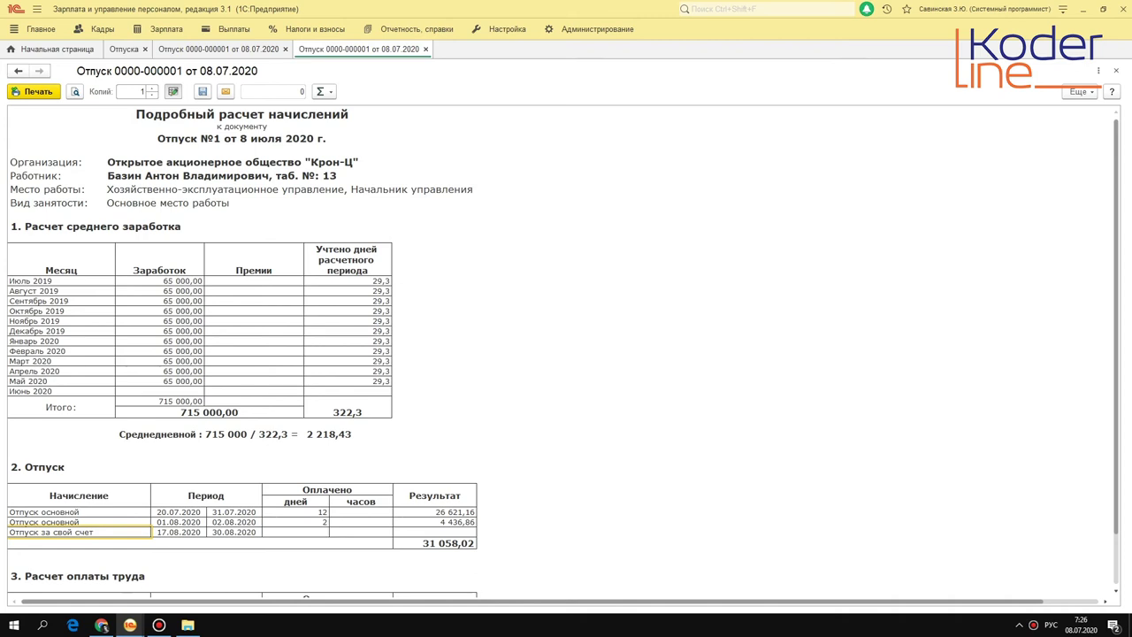
{"action": "key", "text": "Escape"}
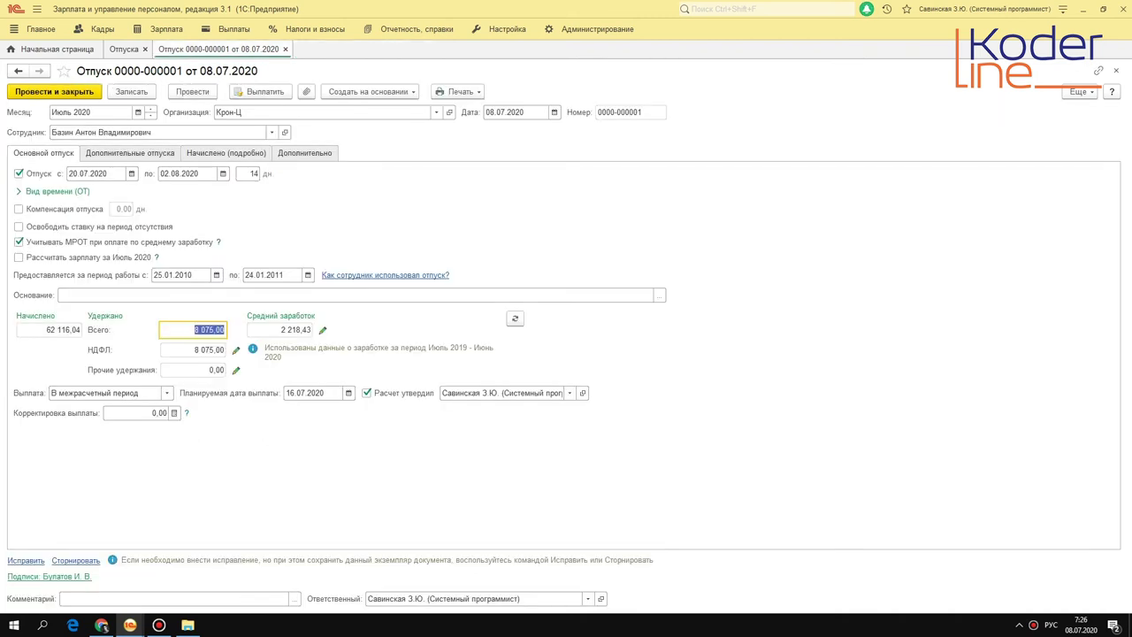
Step: Open the payout of accrued pay for the Отпуск document, examine its payment date and bank statement rows, and close it
{"action": "left_click", "coordinate": [124, 49]}
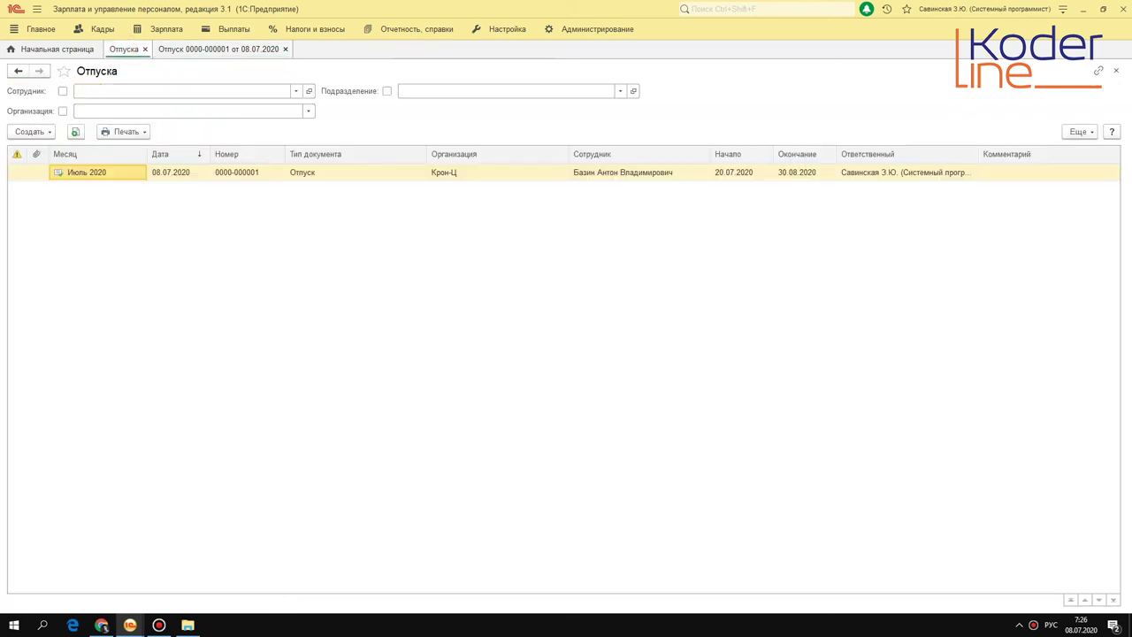
{"action": "left_click", "coordinate": [233, 50]}
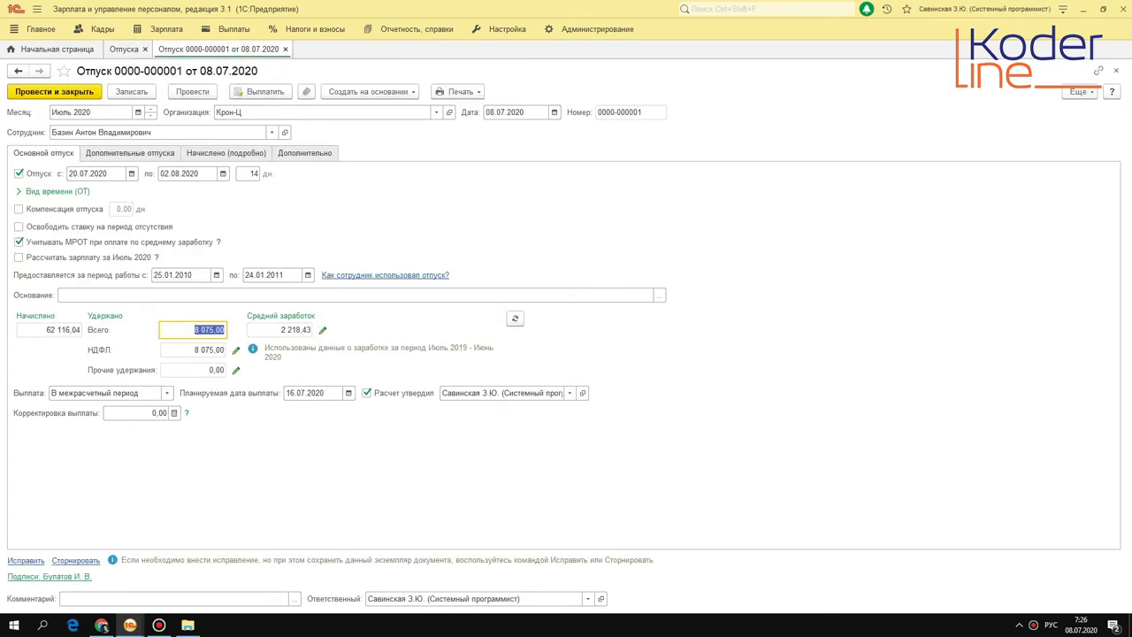
{"action": "key", "text": "shift+Tab"}
{"action": "key", "text": "Tab"}
{"action": "left_click", "coordinate": [265, 92]}
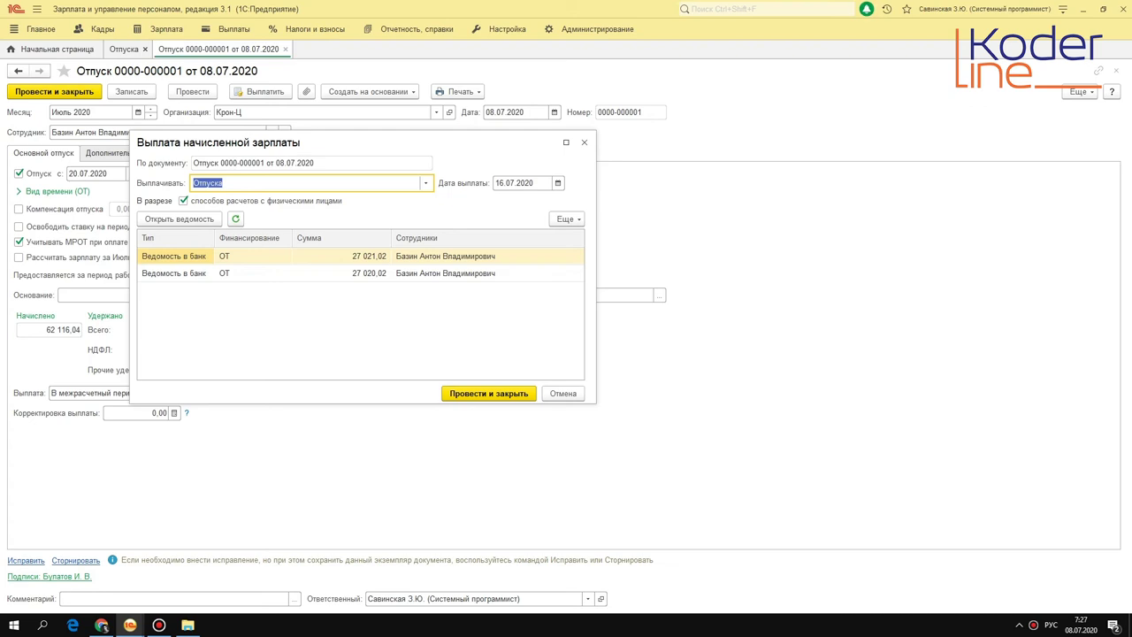
{"action": "key", "text": "Tab"}
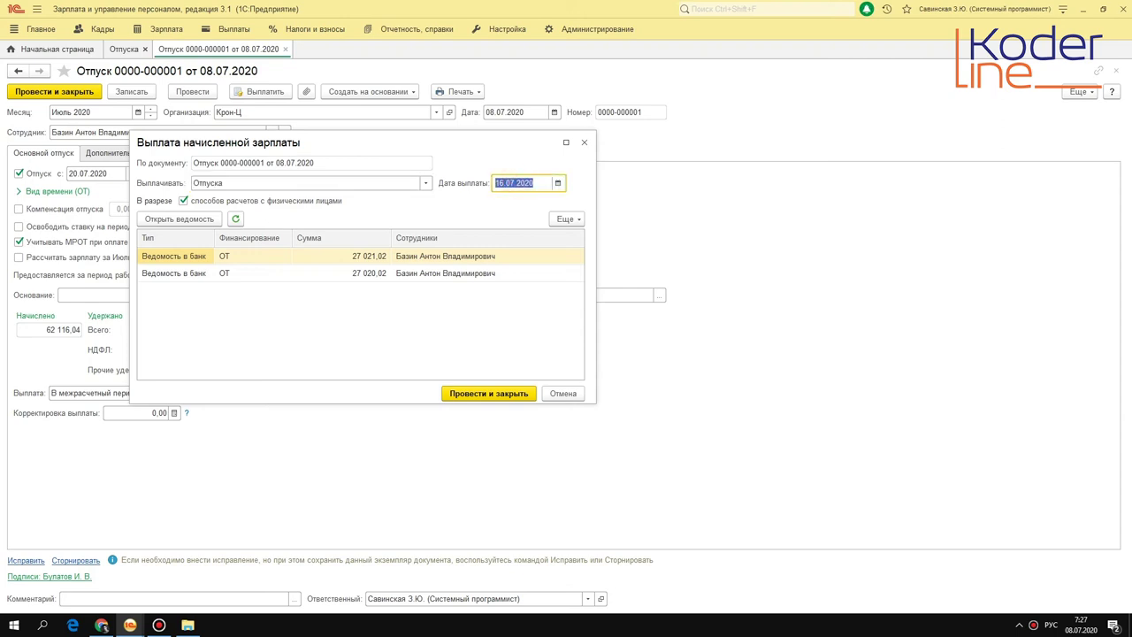
{"action": "left_click", "coordinate": [450, 257]}
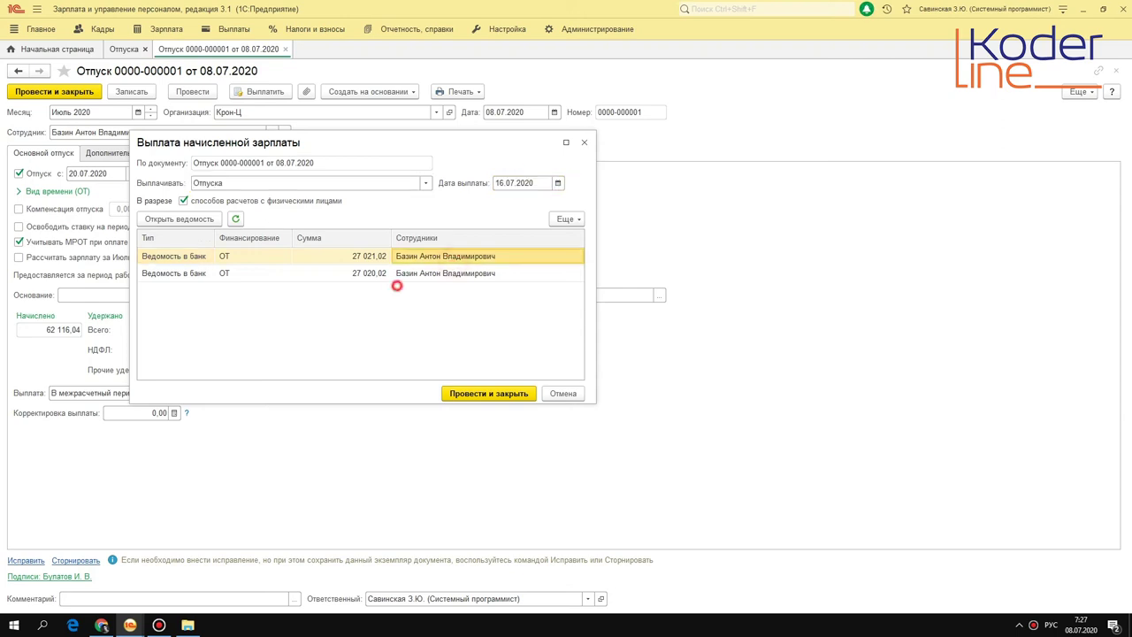
{"action": "left_click", "coordinate": [354, 272]}
{"action": "left_click", "coordinate": [239, 257]}
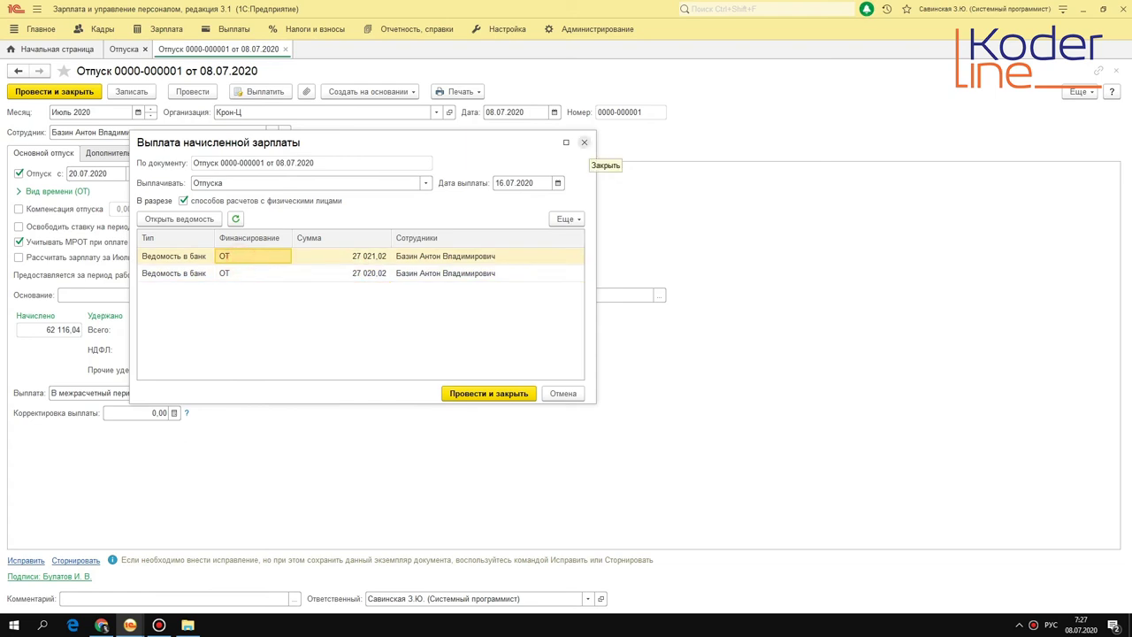
{"action": "left_click", "coordinate": [584, 143]}
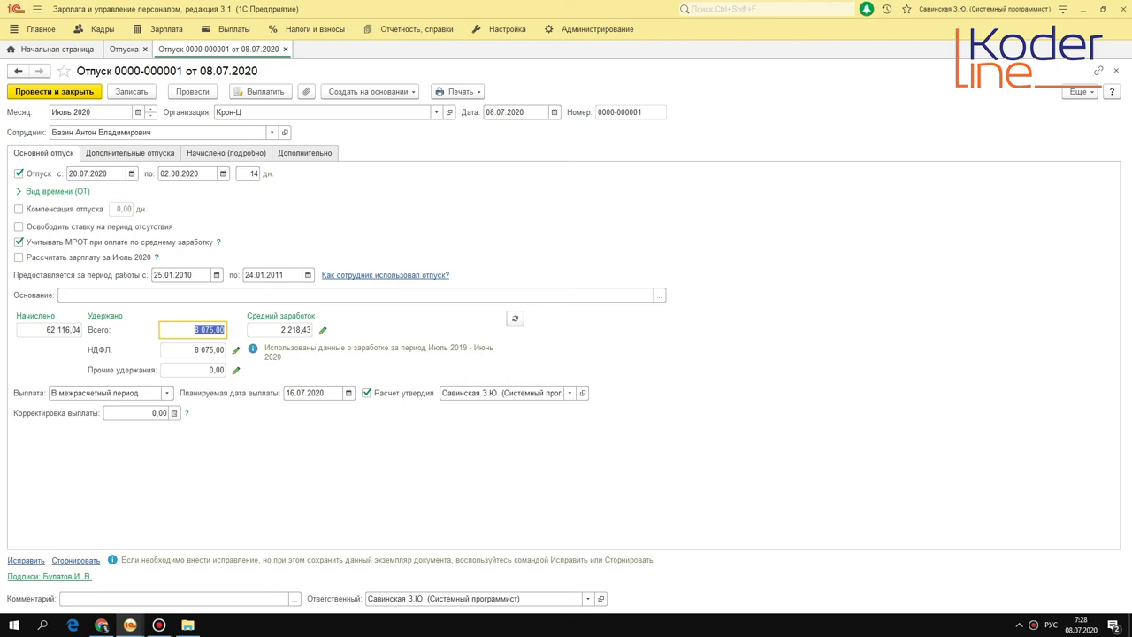
Step: Close the Отпуск document and reopen it from the Отпуска list
{"action": "left_click", "coordinate": [284, 49]}
{"action": "left_click", "coordinate": [101, 173]}
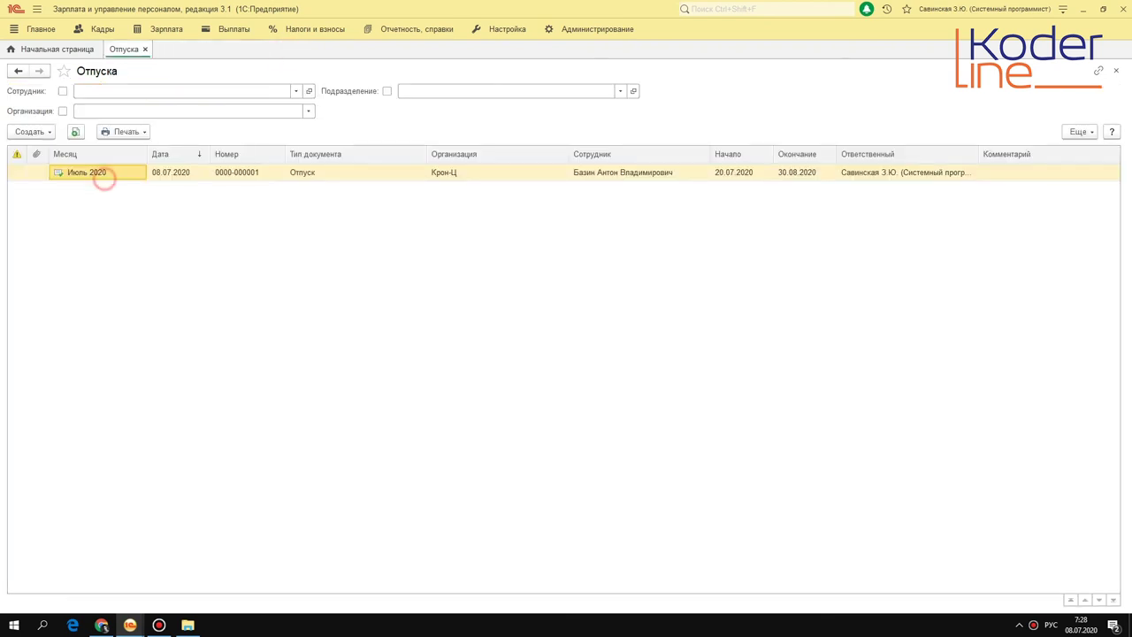
{"action": "key", "text": "Return"}
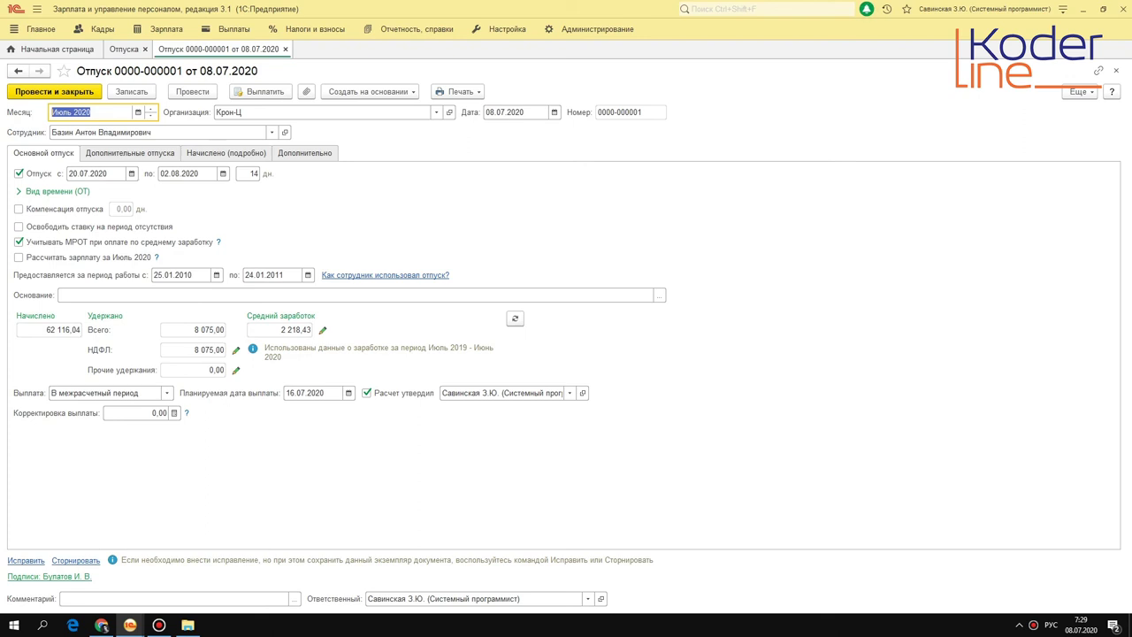
Step: Review the document's Дополнительно, Начислено (подробно), Дополнительные отпуска and Основной отпуск details
{"action": "left_click", "coordinate": [306, 153]}
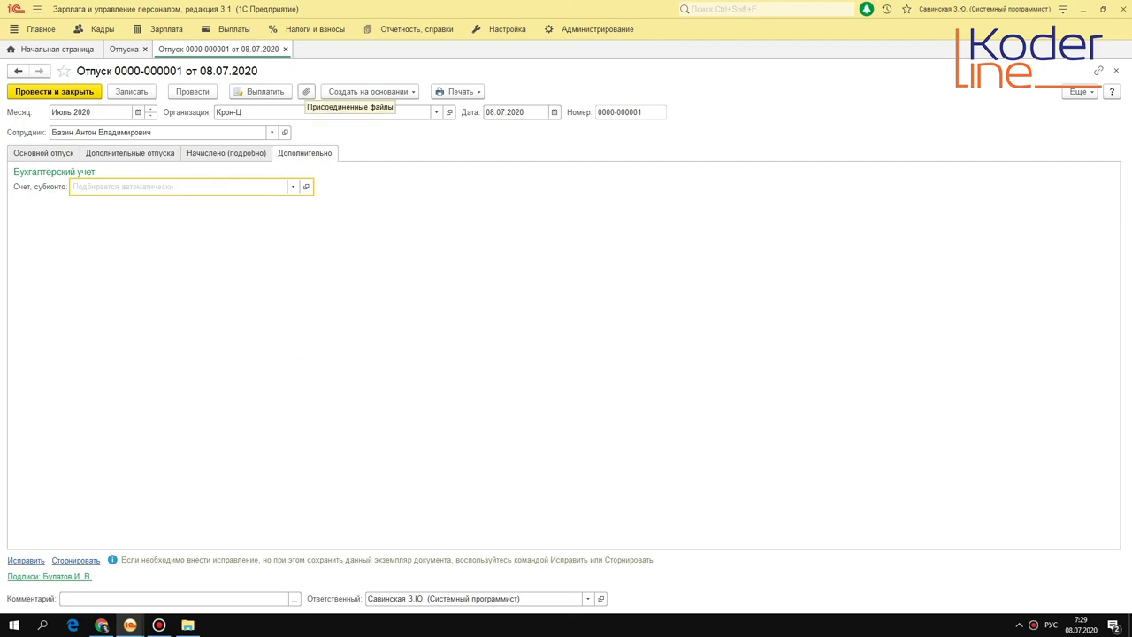
{"action": "left_click", "coordinate": [219, 157]}
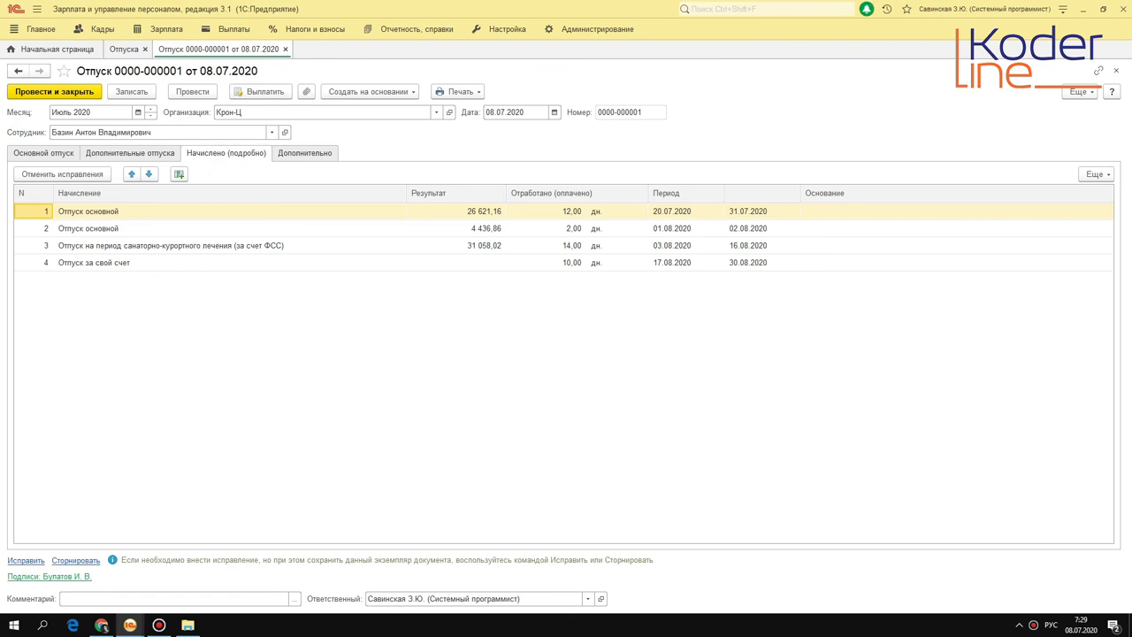
{"action": "left_click", "coordinate": [155, 157]}
{"action": "left_click", "coordinate": [69, 156]}
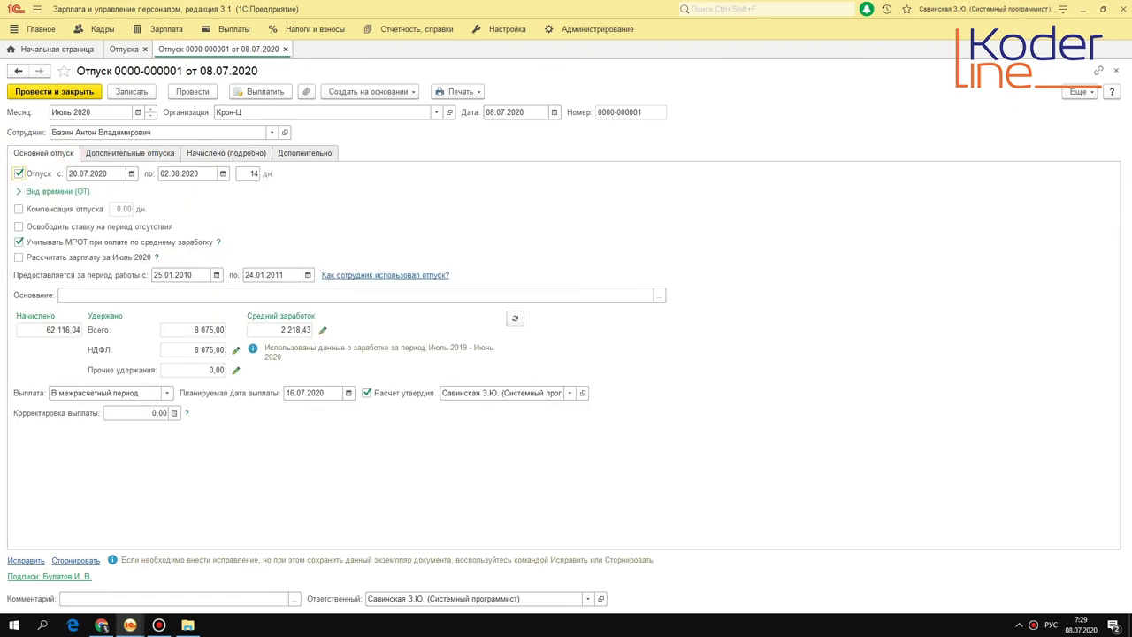
{"action": "left_click", "coordinate": [124, 157]}
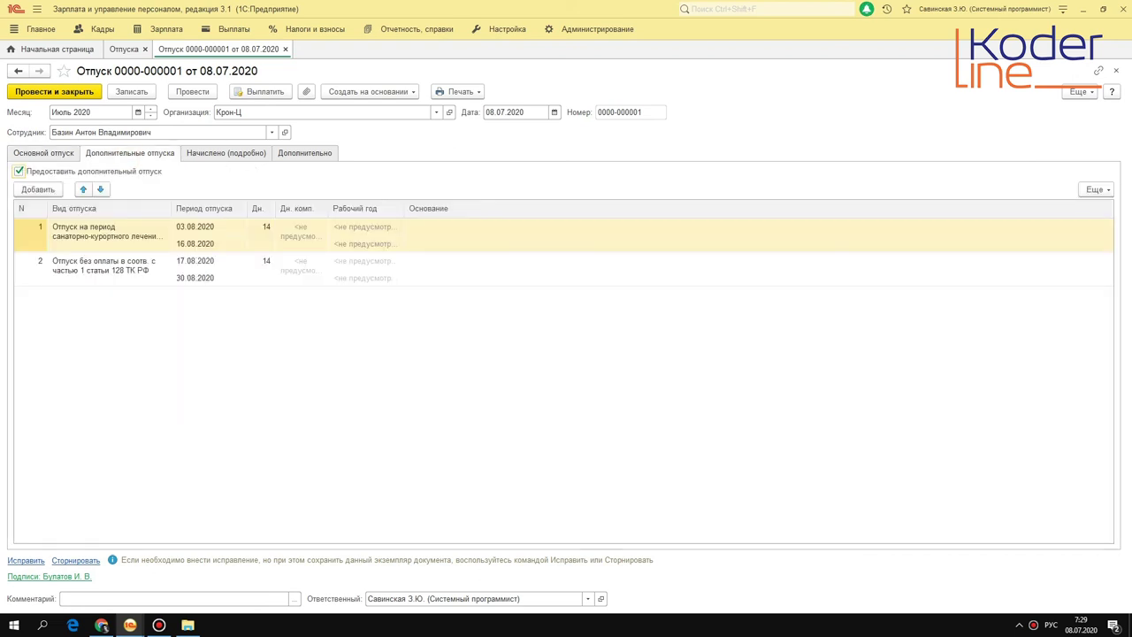
{"action": "left_click", "coordinate": [226, 154]}
{"action": "left_click", "coordinate": [316, 157]}
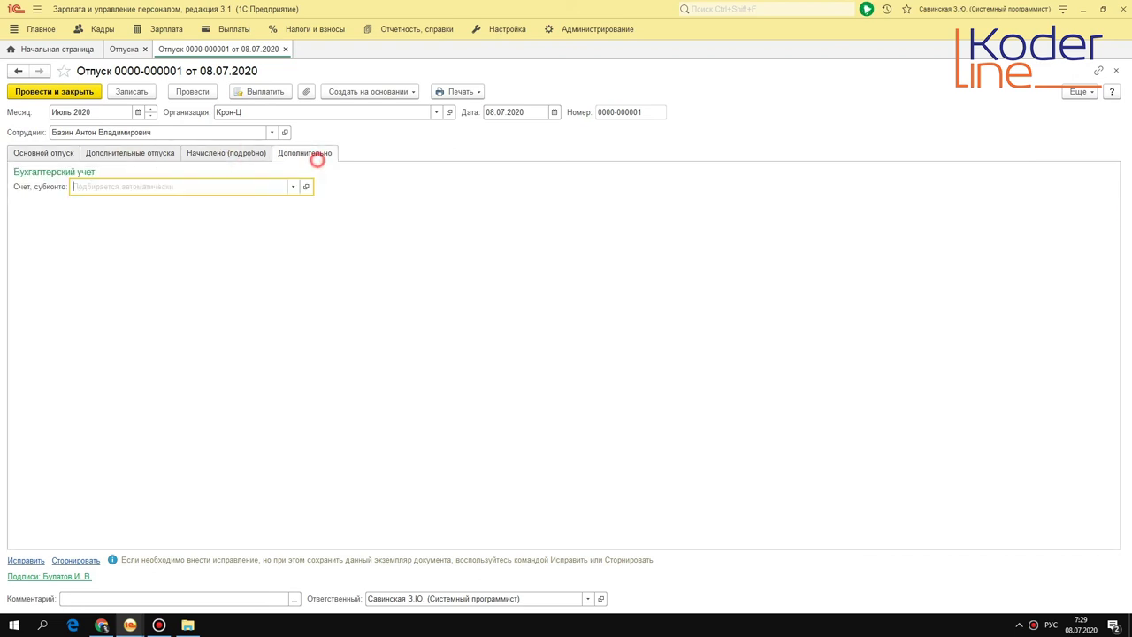
{"action": "left_click", "coordinate": [44, 155]}
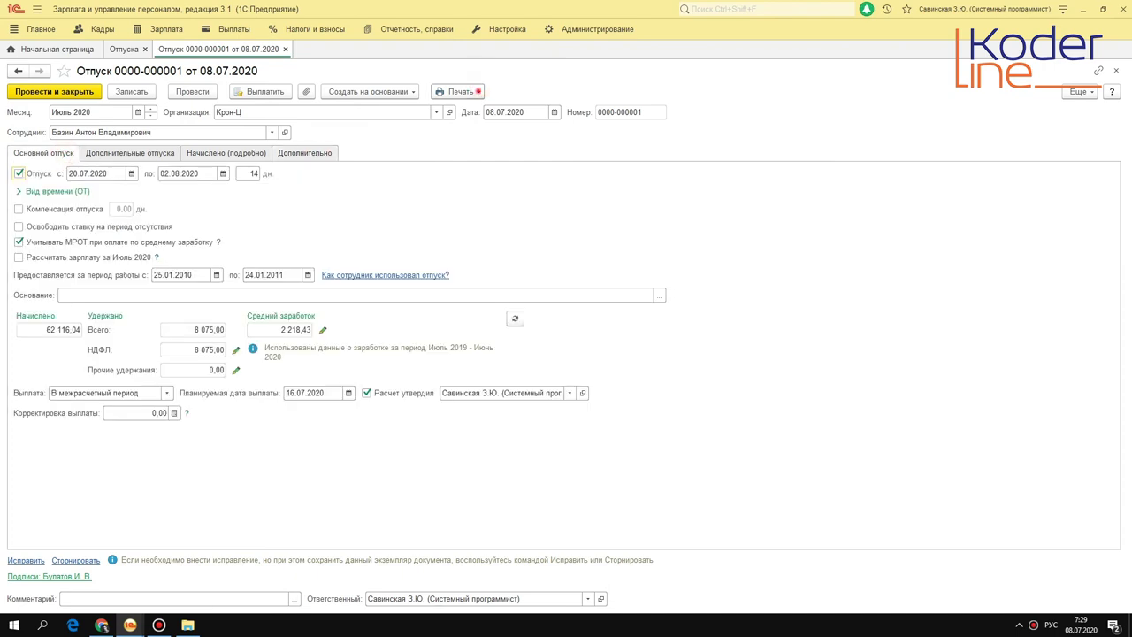
Step: Generate the Приказ о предоставлении отпуска (Т-6) form again and examine the employee's acknowledgement signature line
{"action": "left_click", "coordinate": [479, 89]}
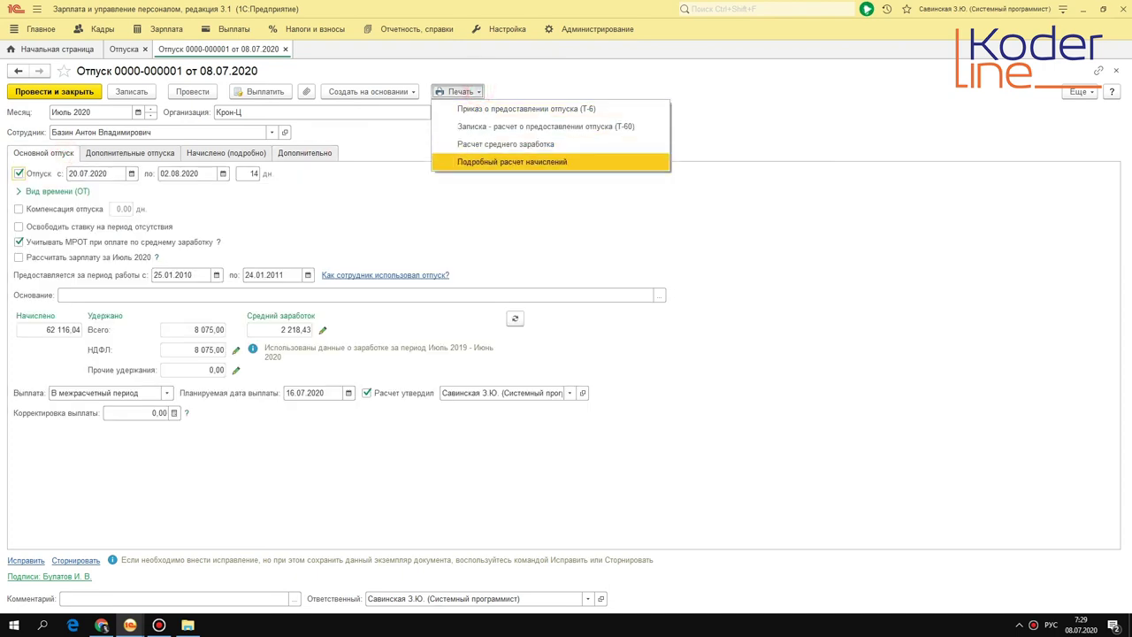
{"action": "key", "text": "Up"}
{"action": "key", "text": "Up"}
{"action": "key", "text": "Up"}
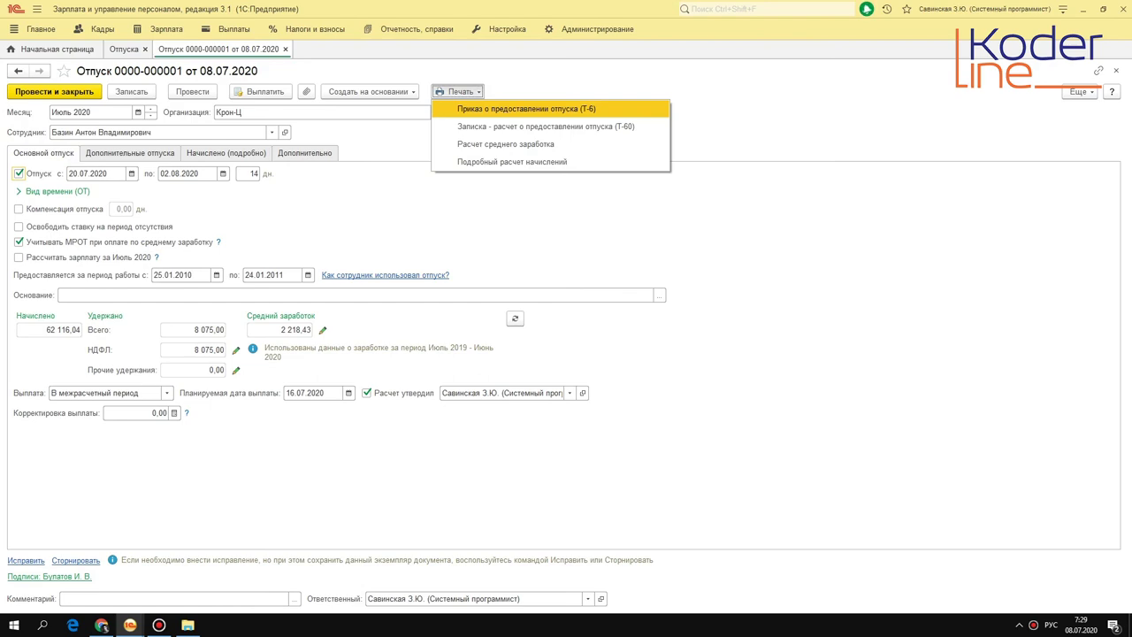
{"action": "left_click", "coordinate": [500, 110]}
{"action": "scroll", "coordinate": [566, 354], "scroll_direction": "down", "scroll_amount": 10}
{"action": "scroll", "coordinate": [566, 354], "scroll_direction": "up", "scroll_amount": 5}
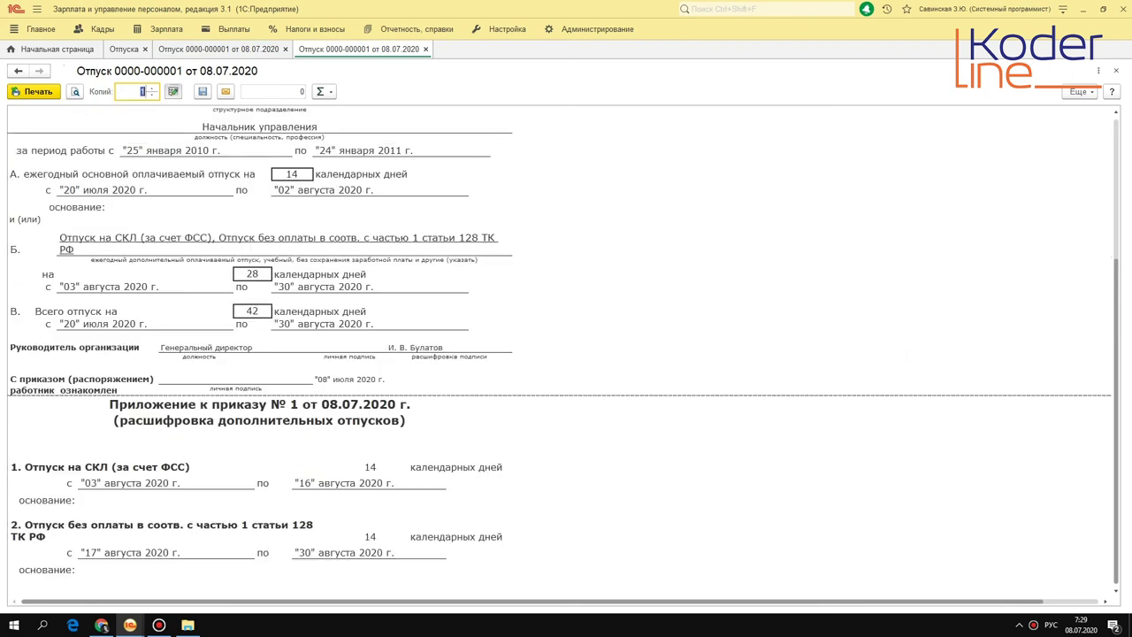
{"action": "left_click", "coordinate": [217, 376]}
{"action": "left_click", "coordinate": [297, 372]}
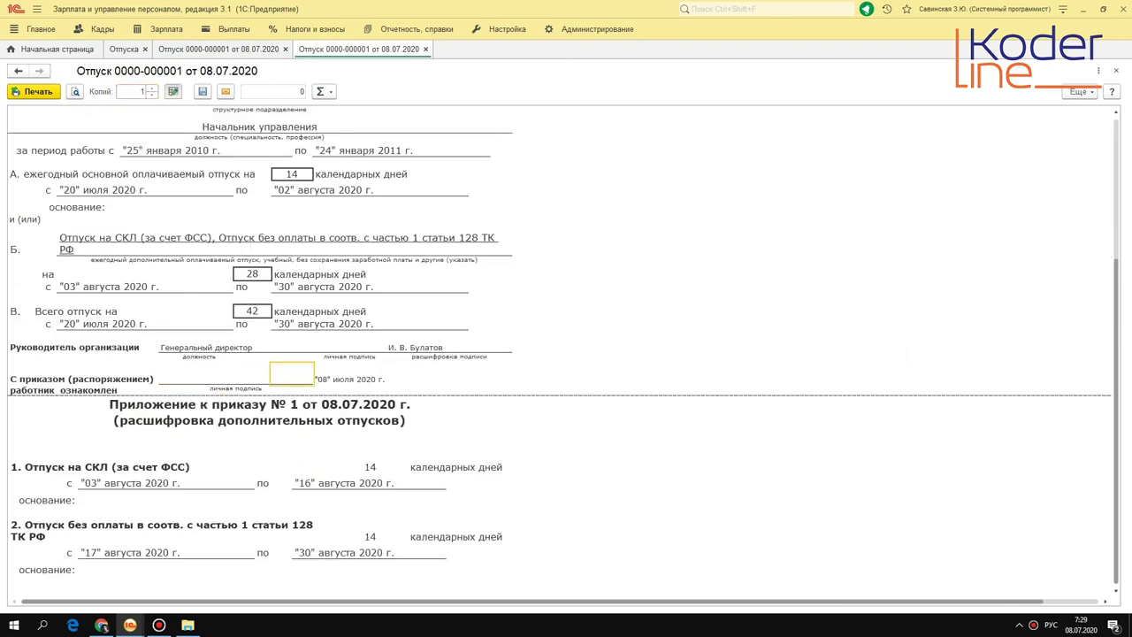
Step: Open the help on printing documents, and close both the help and the Т-6 form
{"action": "key", "text": "F1"}
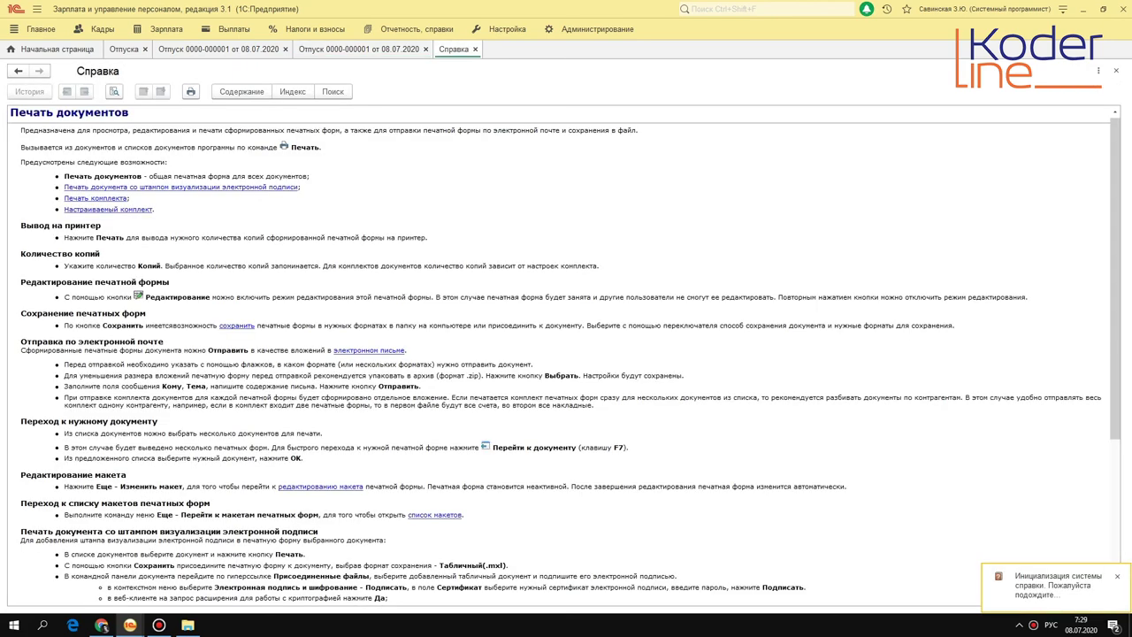
{"action": "key", "text": "Escape"}
{"action": "key", "text": "Escape"}
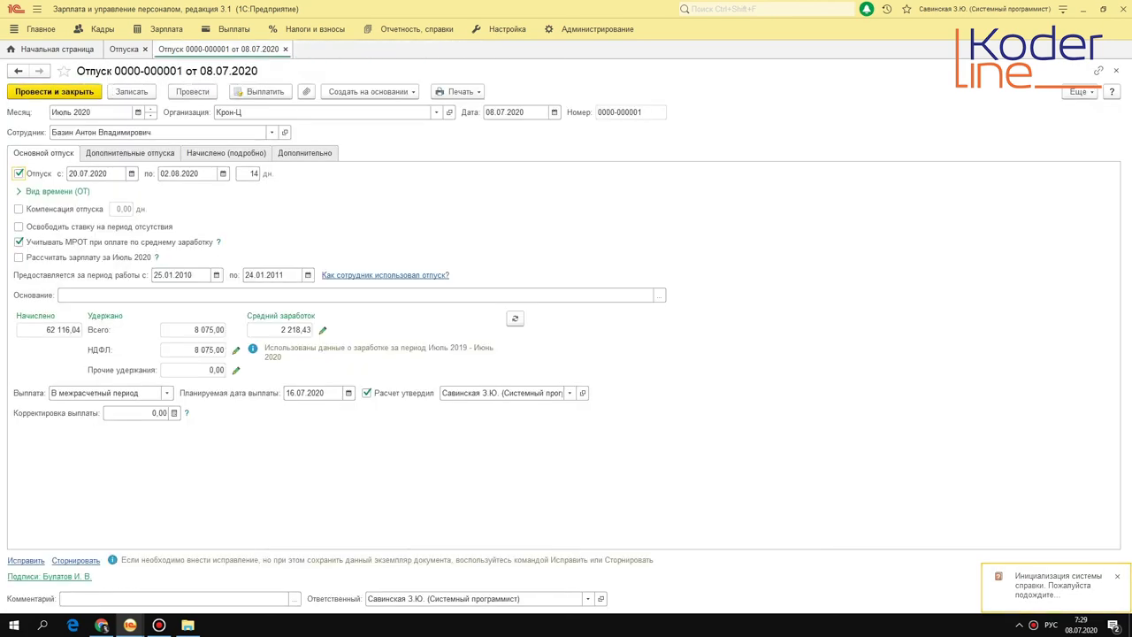